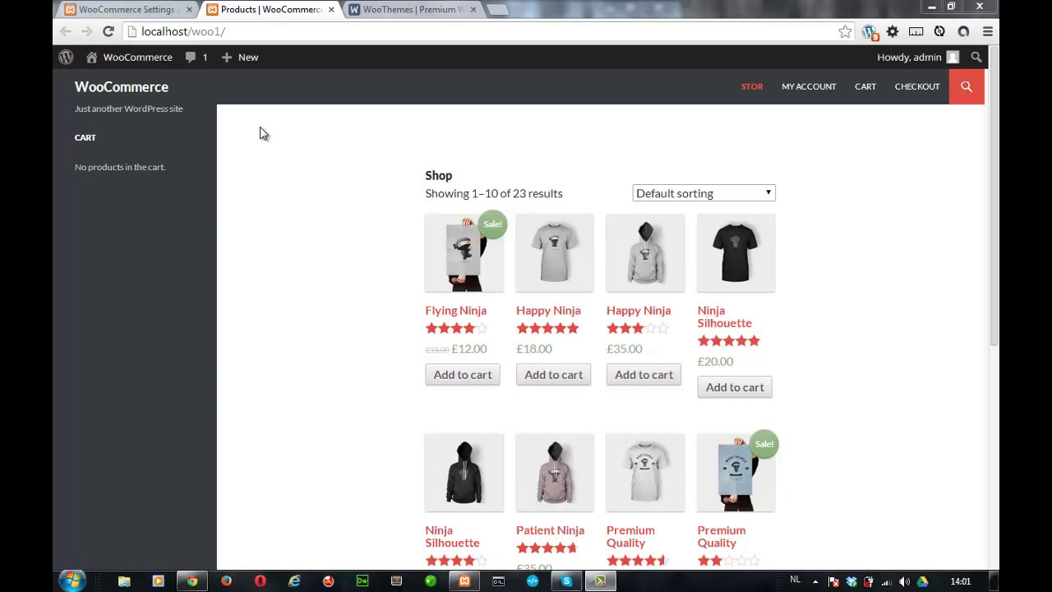
Switch to the WooCommerce general settings and set the store's base location to Belgium.
left_click(140, 10)
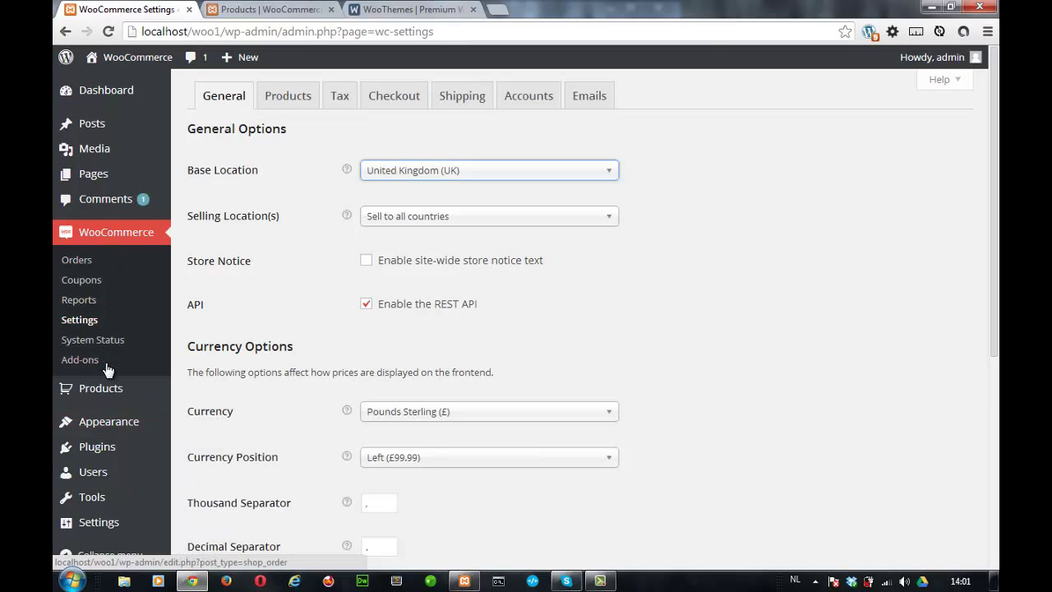
mouse_move(108, 403)
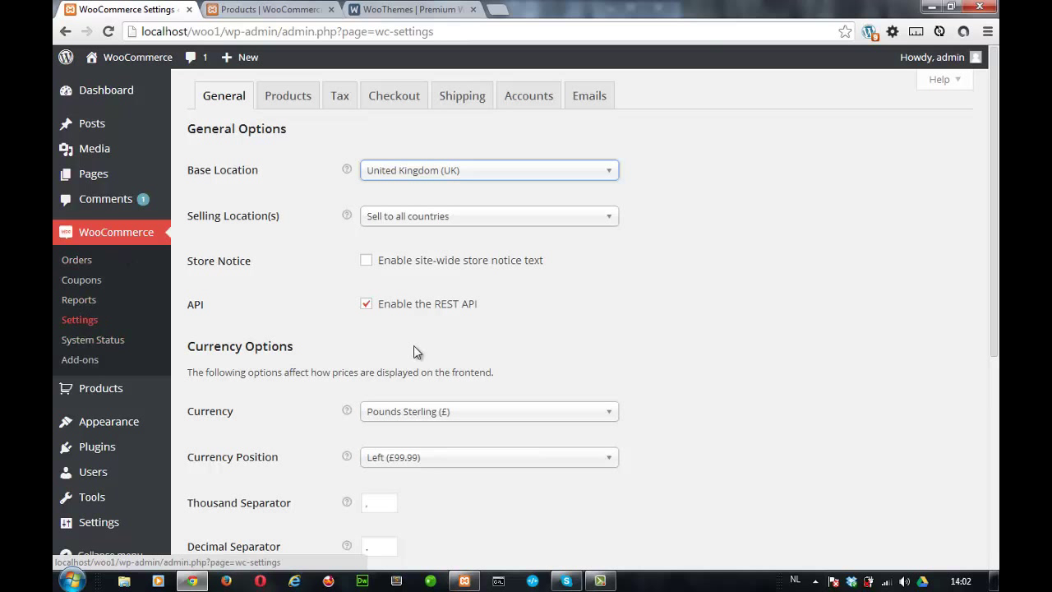
scroll(333, 236, "down", 3)
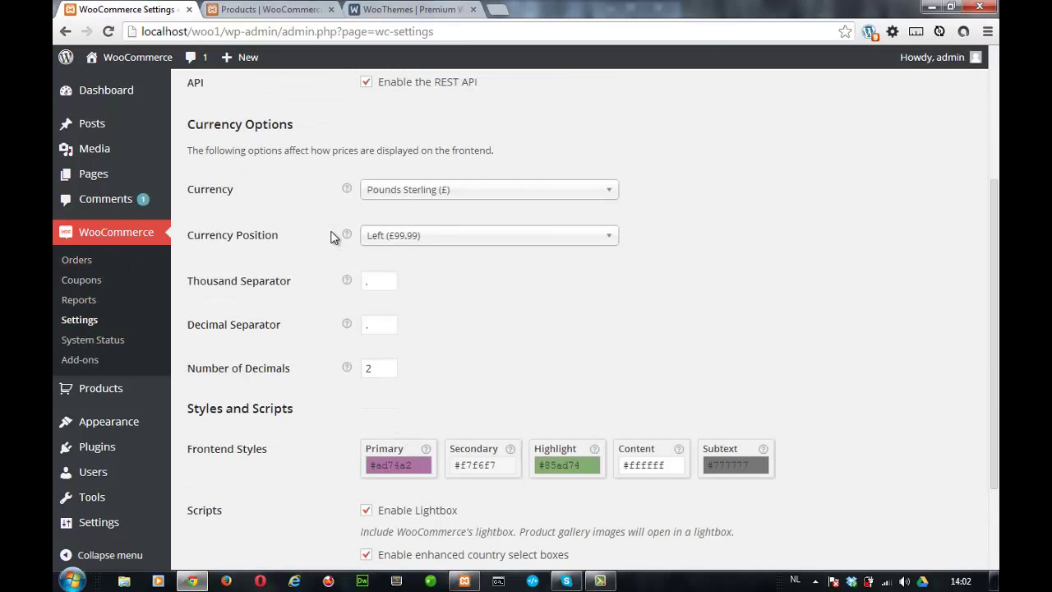
scroll(333, 236, "up", 3)
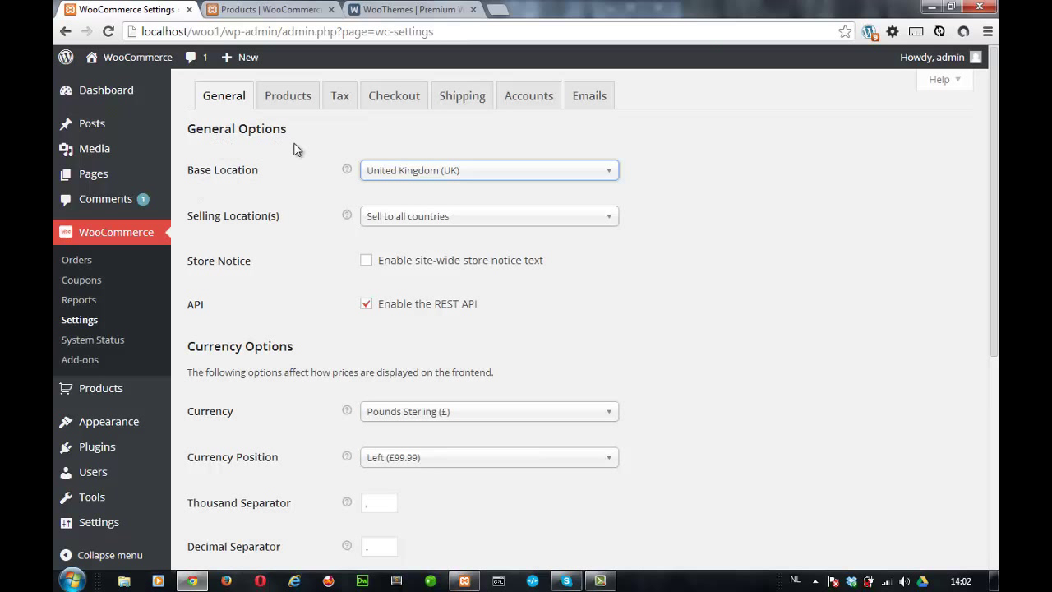
left_click(382, 182)
left_click(382, 182)
type("bel")
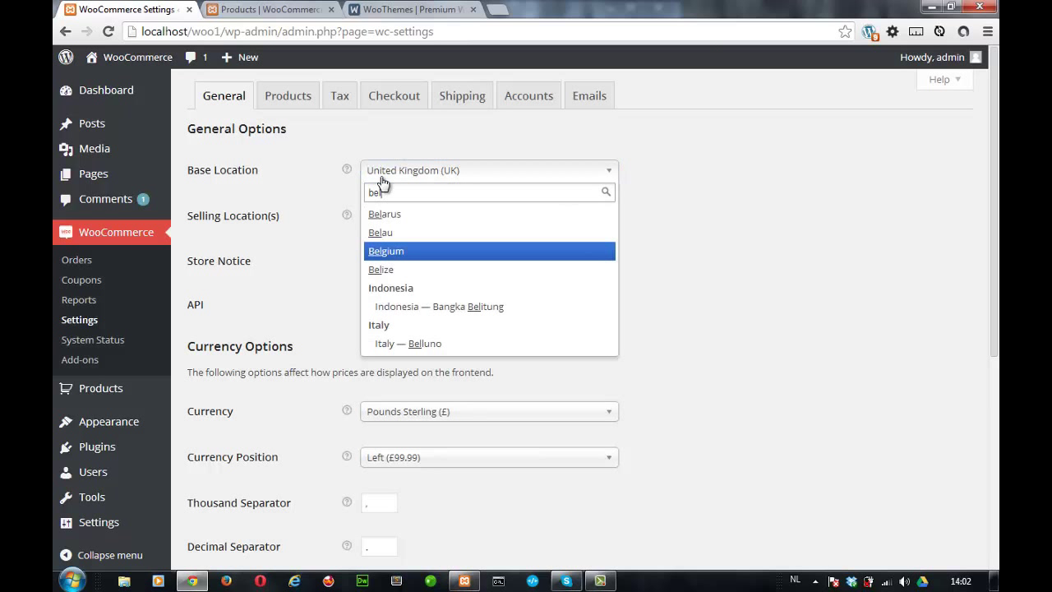
key("Return")
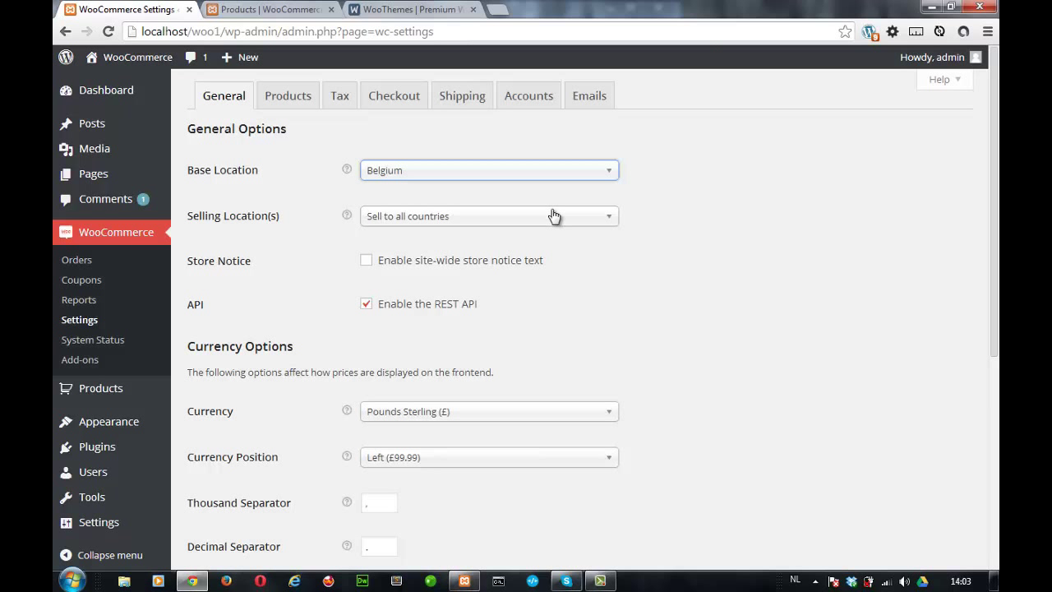
Restrict the selling locations to specific countries only, choosing Egypt, Saudi Arabia and Morocco.
left_click(496, 224)
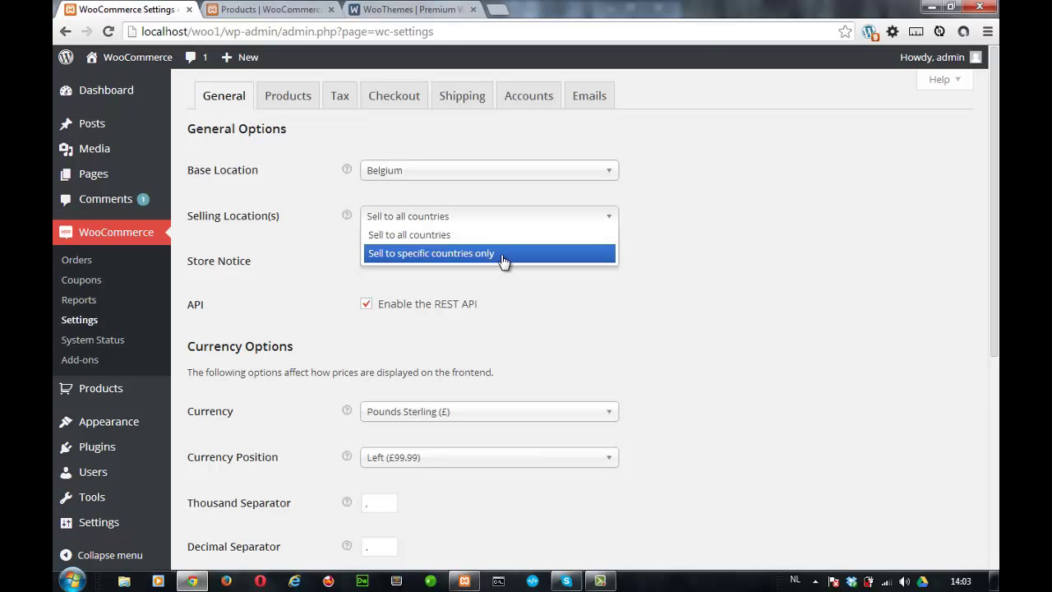
left_click(499, 254)
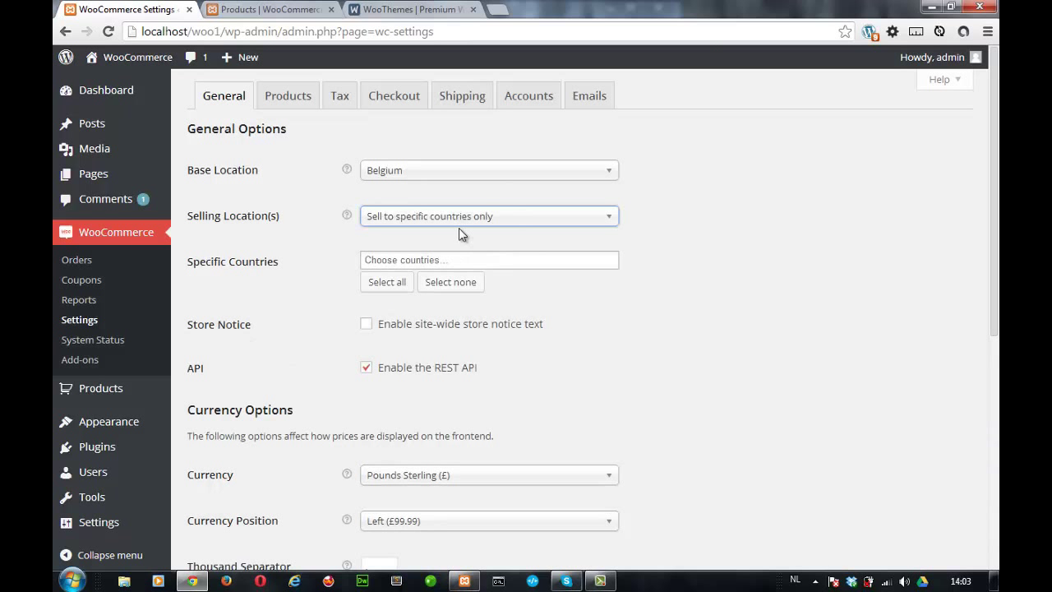
left_click(444, 258)
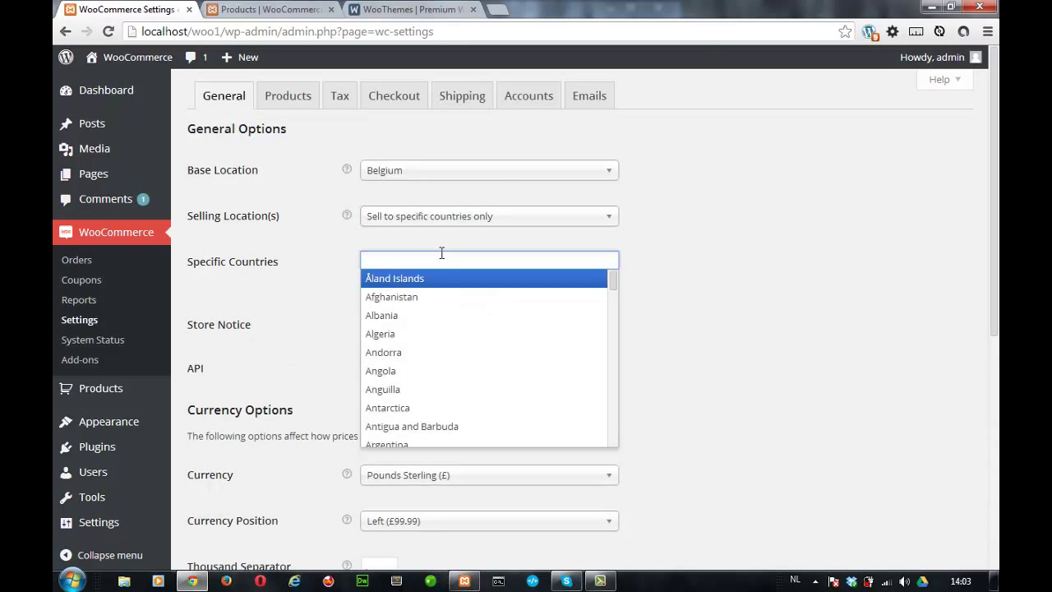
type("E")
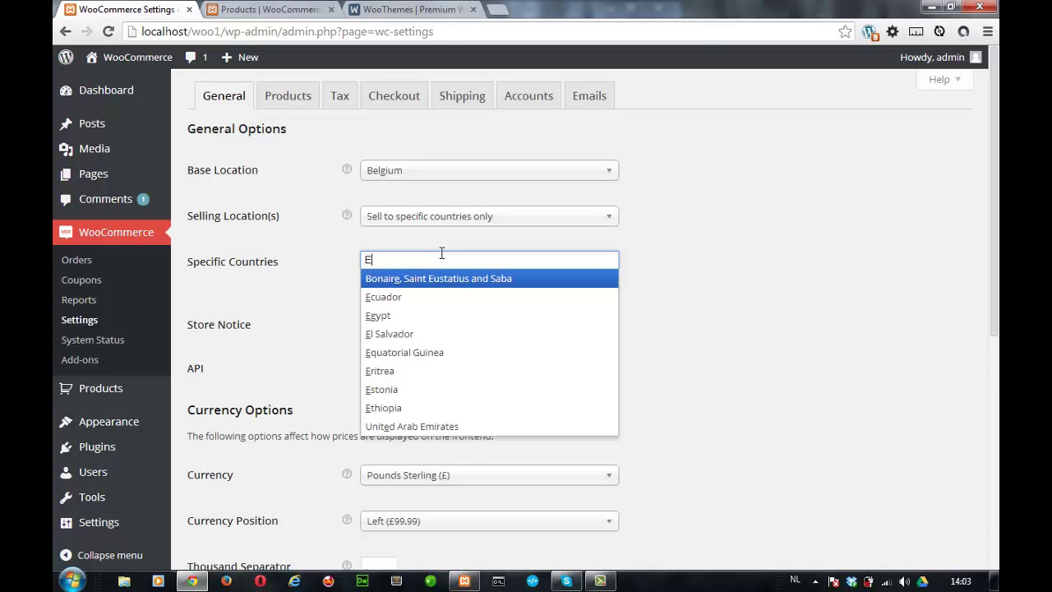
type("g")
left_click(389, 315)
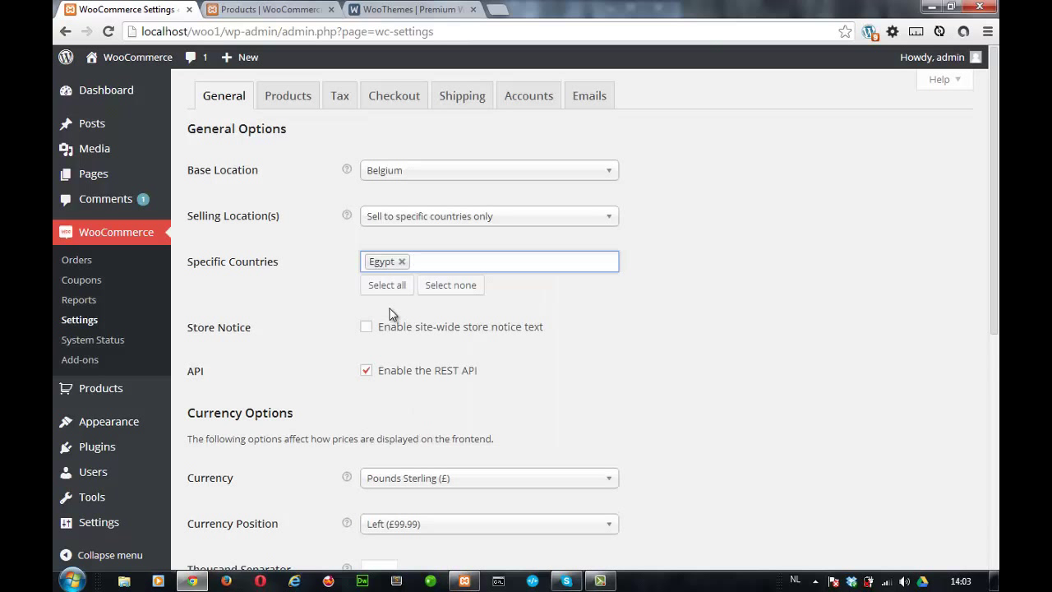
type("ara")
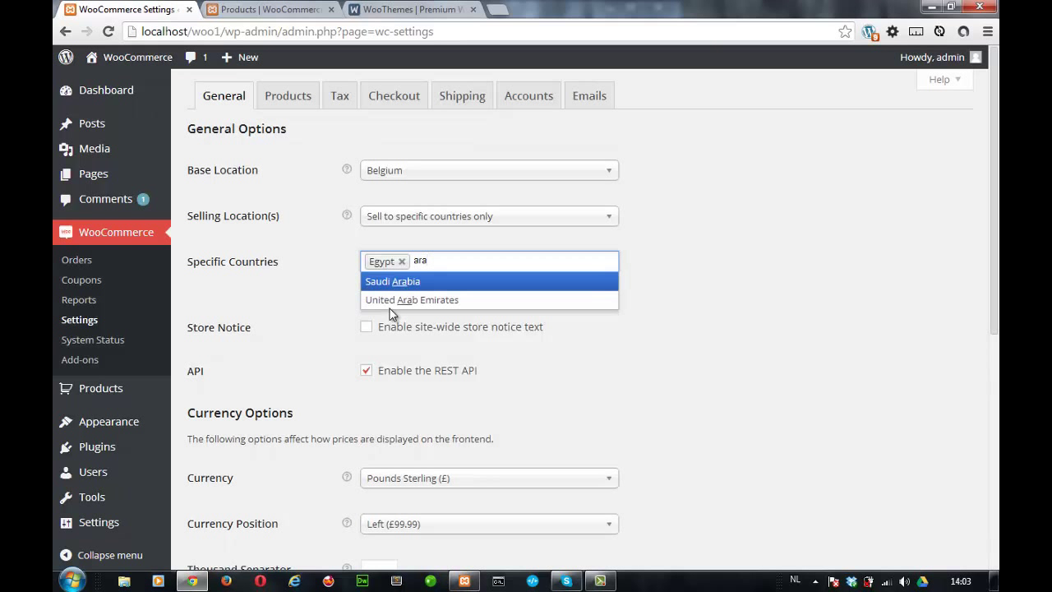
key("Return")
type("m")
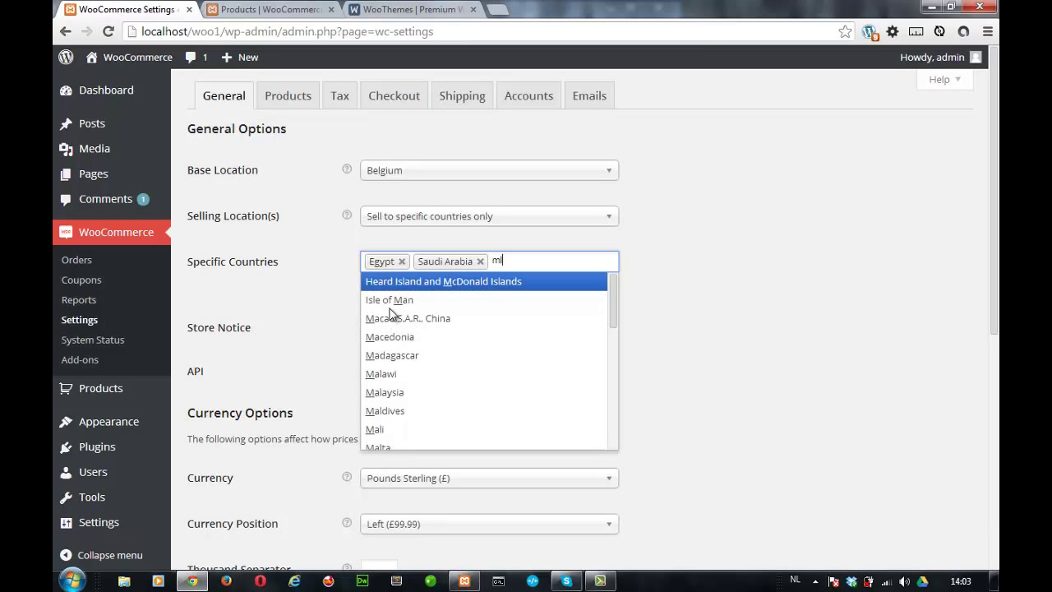
type("oro")
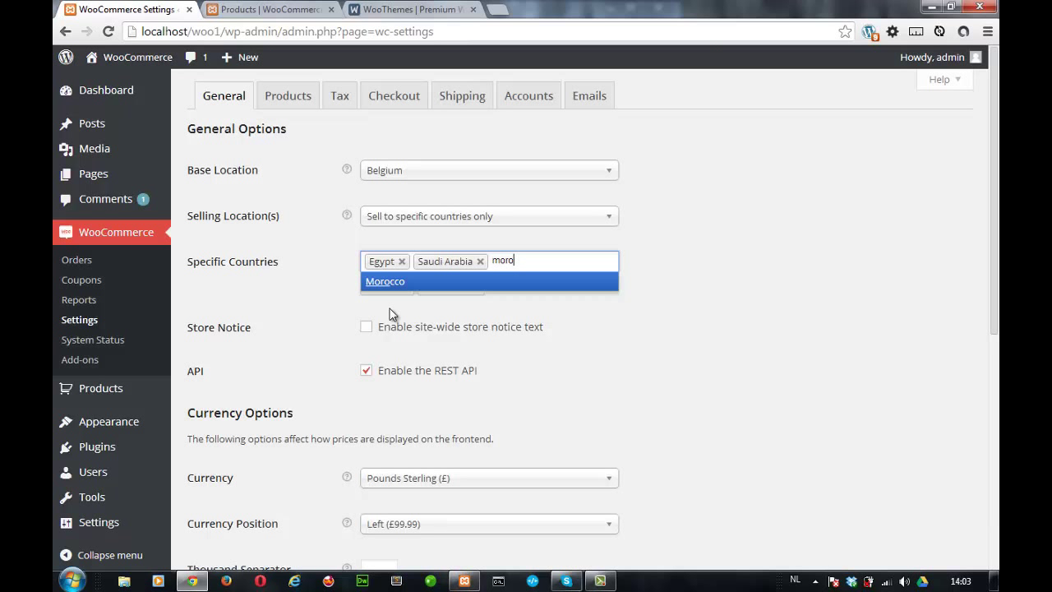
key("Return")
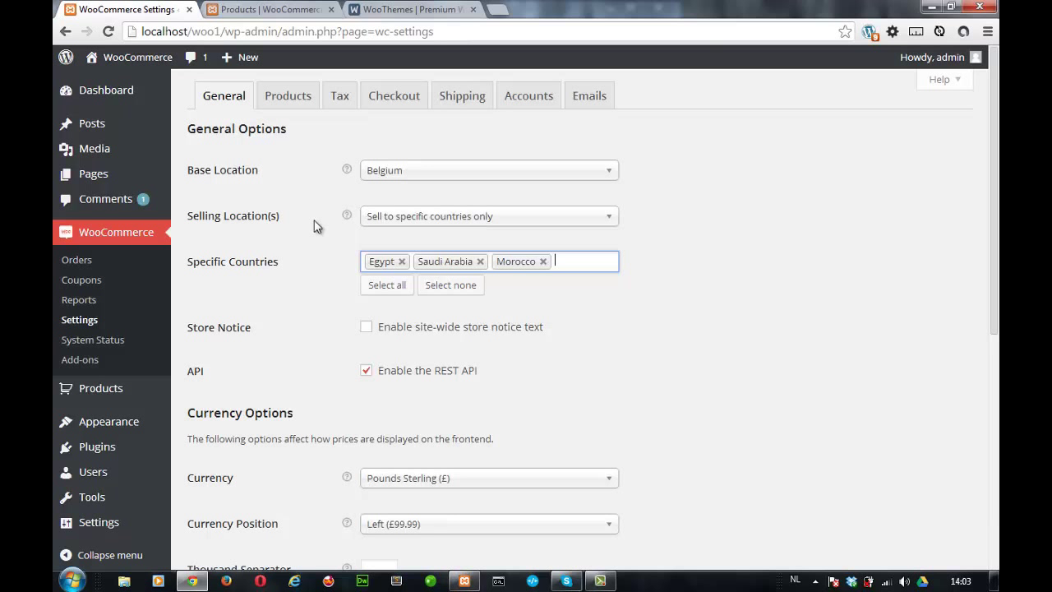
Enable the site-wide store notice and select its whole notice text.
scroll(319, 228, "down", 1)
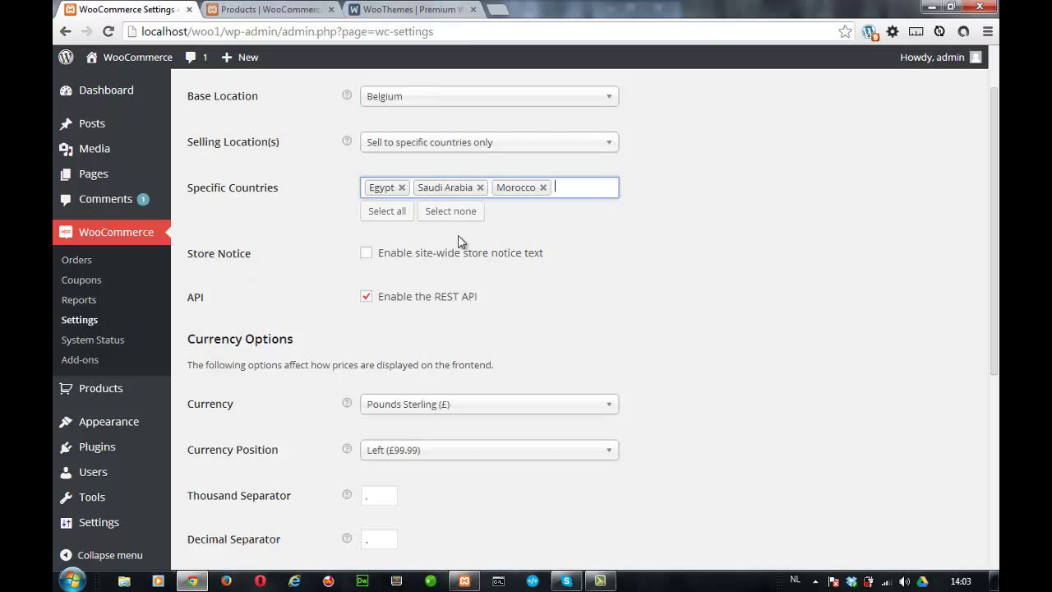
left_click(366, 254)
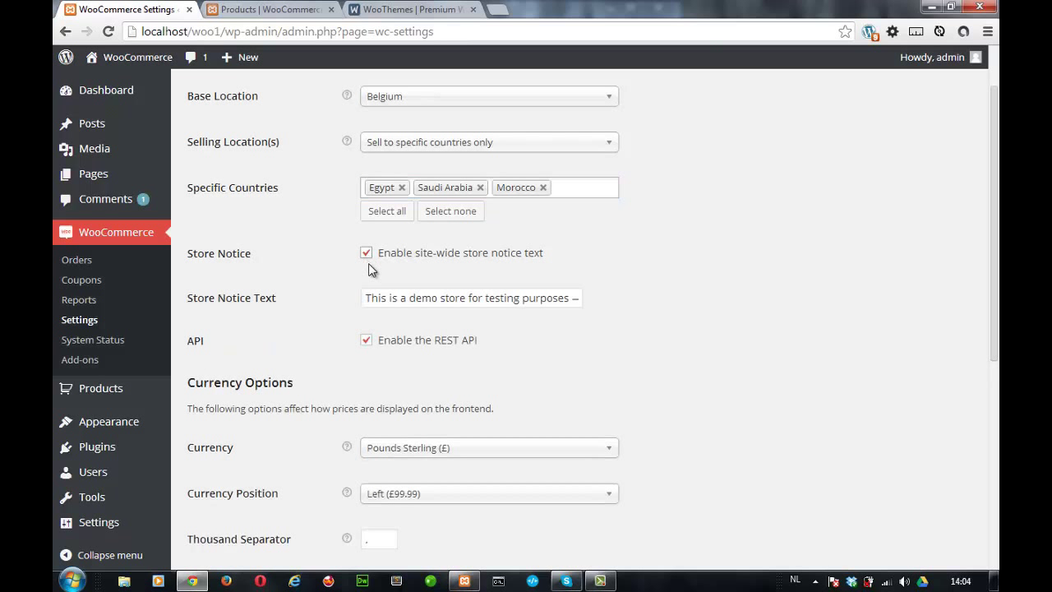
left_click_drag(367, 295, 610, 298)
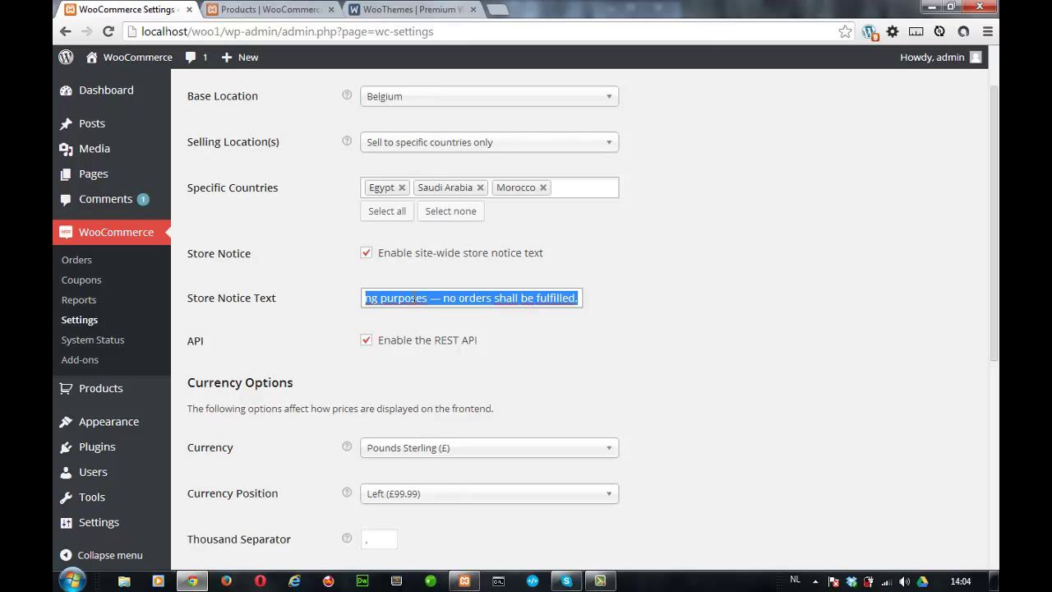
left_click(428, 304)
left_click_drag(428, 304, 296, 299)
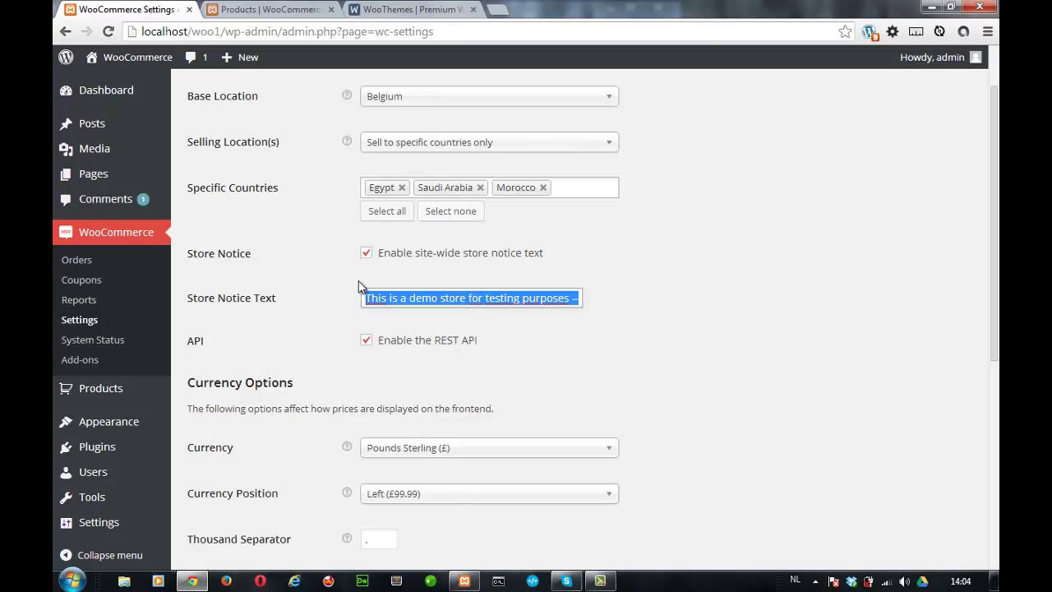
Set the currency to US Dollars ($) and the currency position to Right (99.99£).
scroll(333, 274, "down", 2)
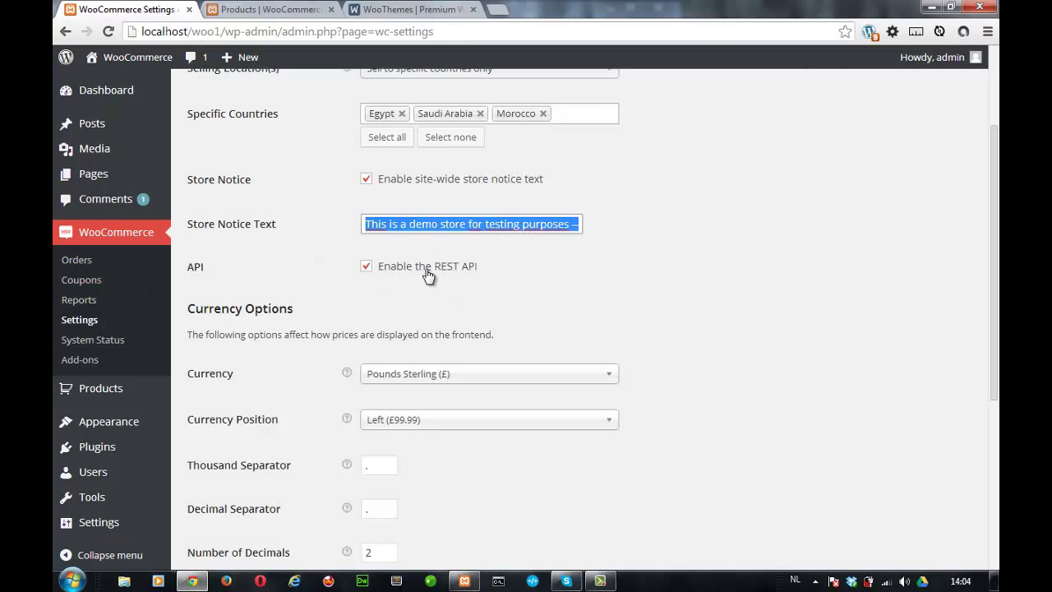
scroll(431, 277, "down", 1)
scroll(191, 230, "down", 1)
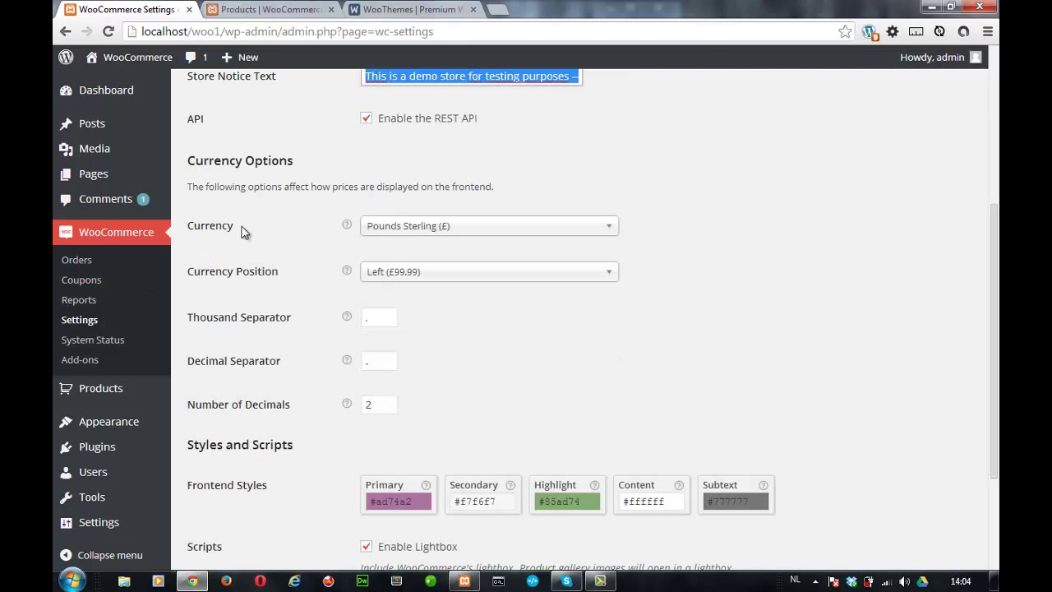
left_click(427, 233)
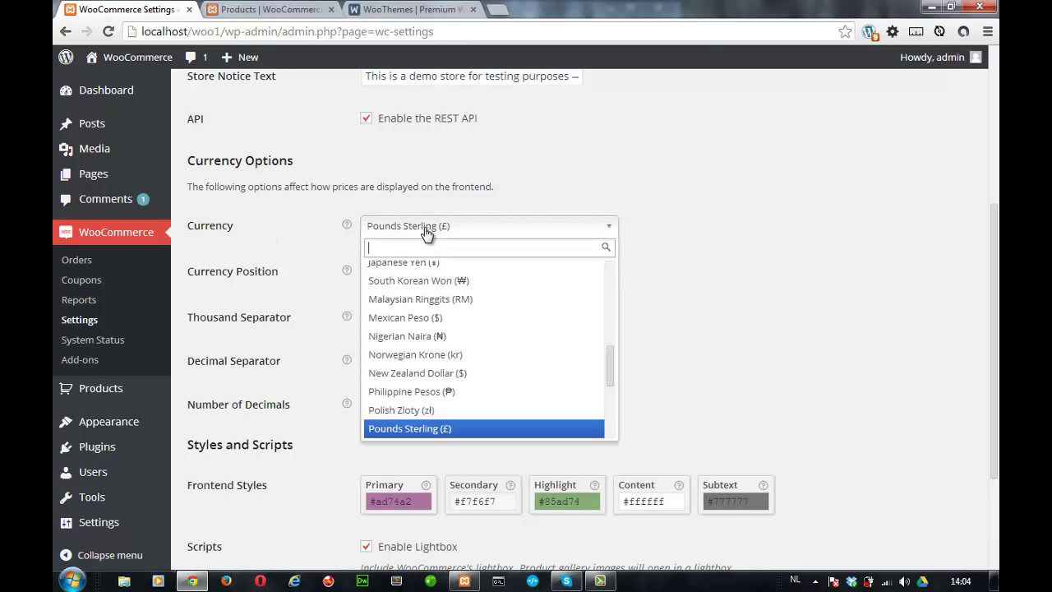
scroll(464, 347, "down", 4)
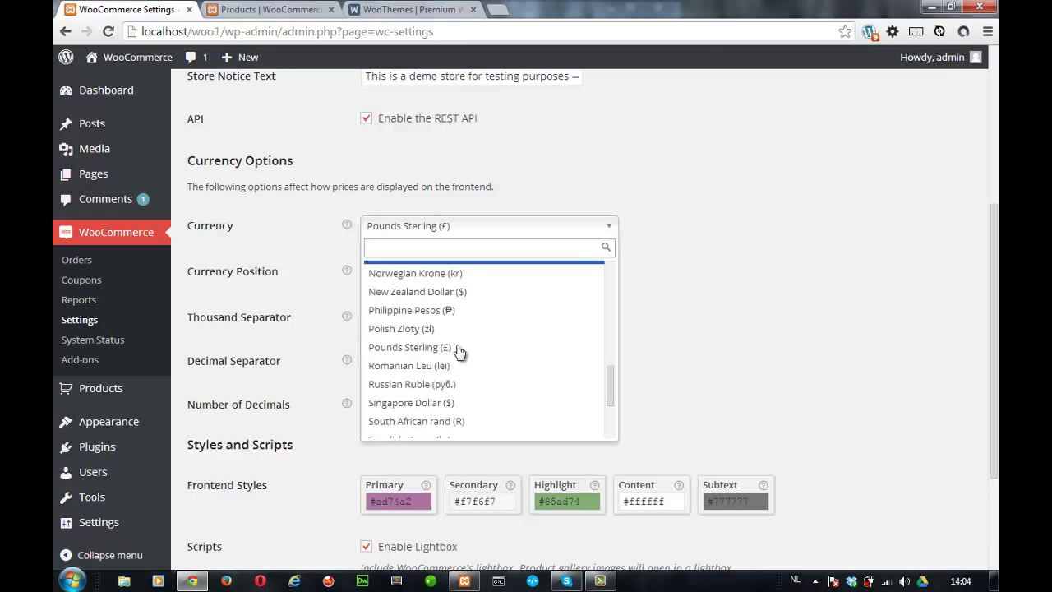
left_click(431, 414)
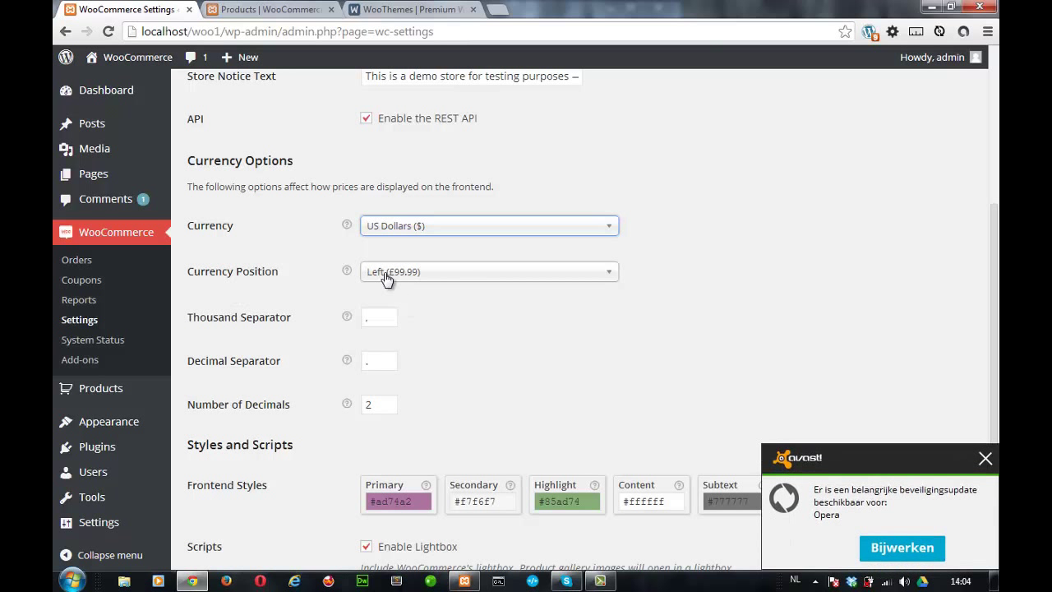
left_click(565, 278)
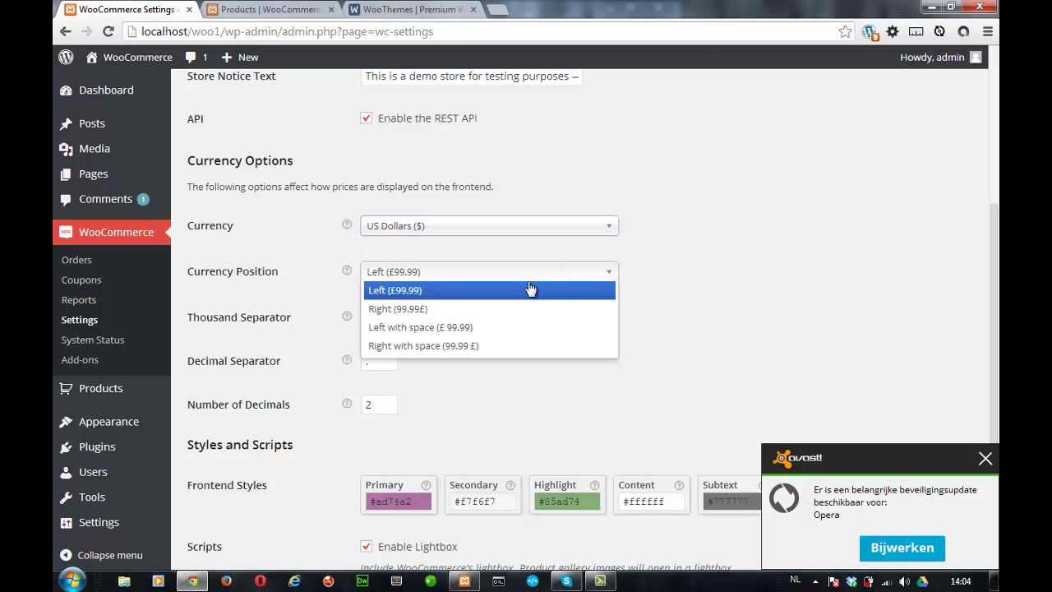
left_click(428, 310)
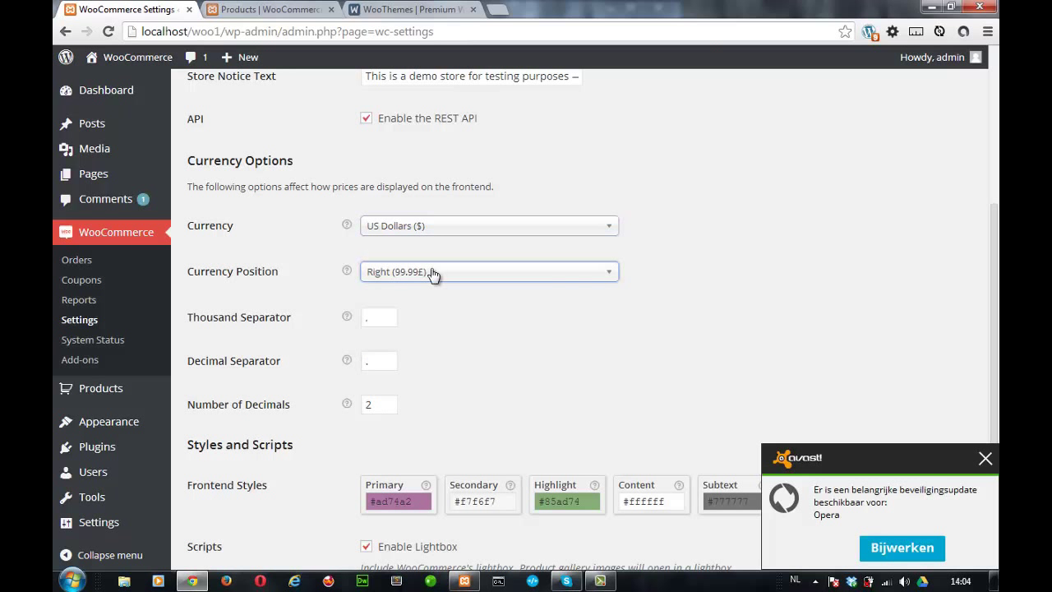
left_click(986, 458)
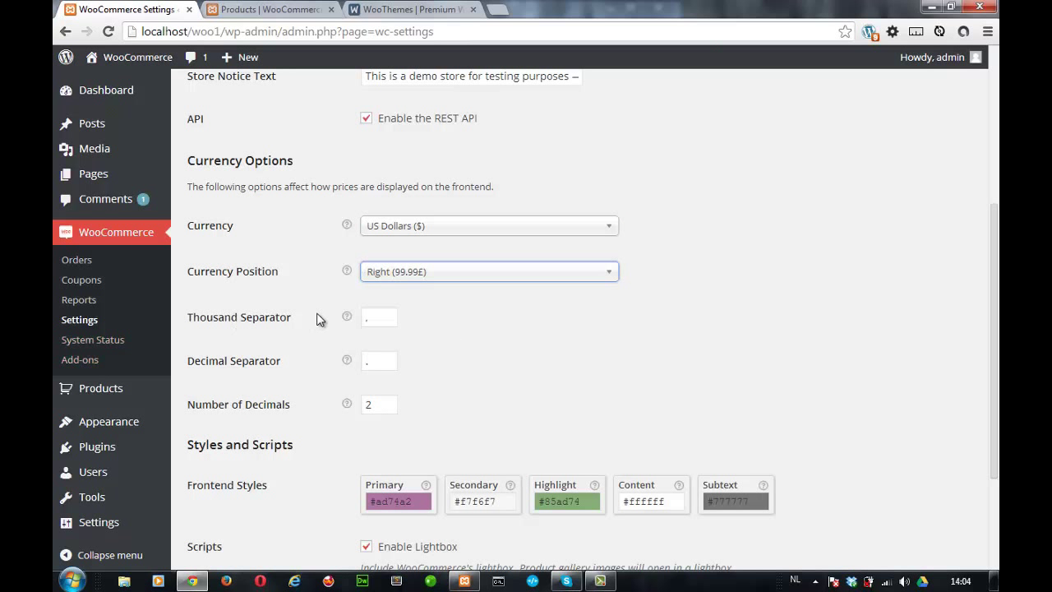
Review the thousand and decimal separators, number of decimals, frontend style colours and script options without changing them.
scroll(321, 322, "down", 1)
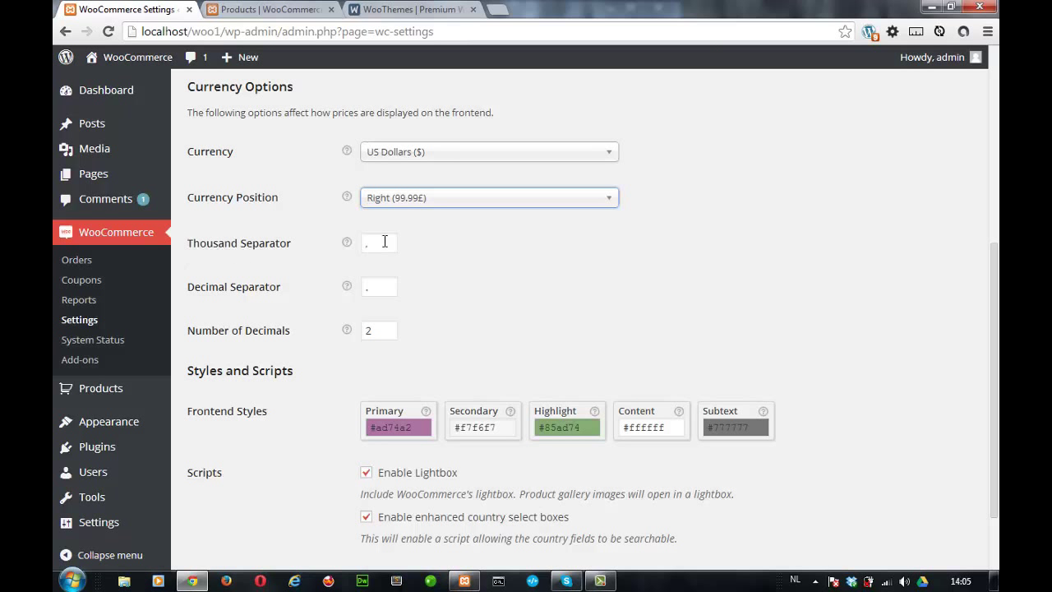
key("Tab")
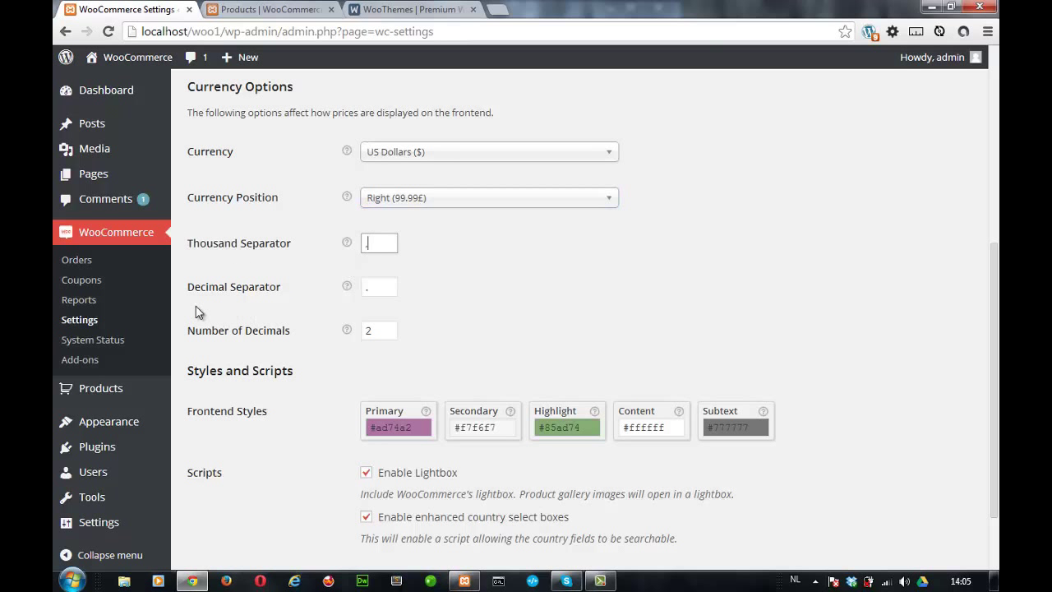
left_click(376, 286)
scroll(198, 308, "down", 2)
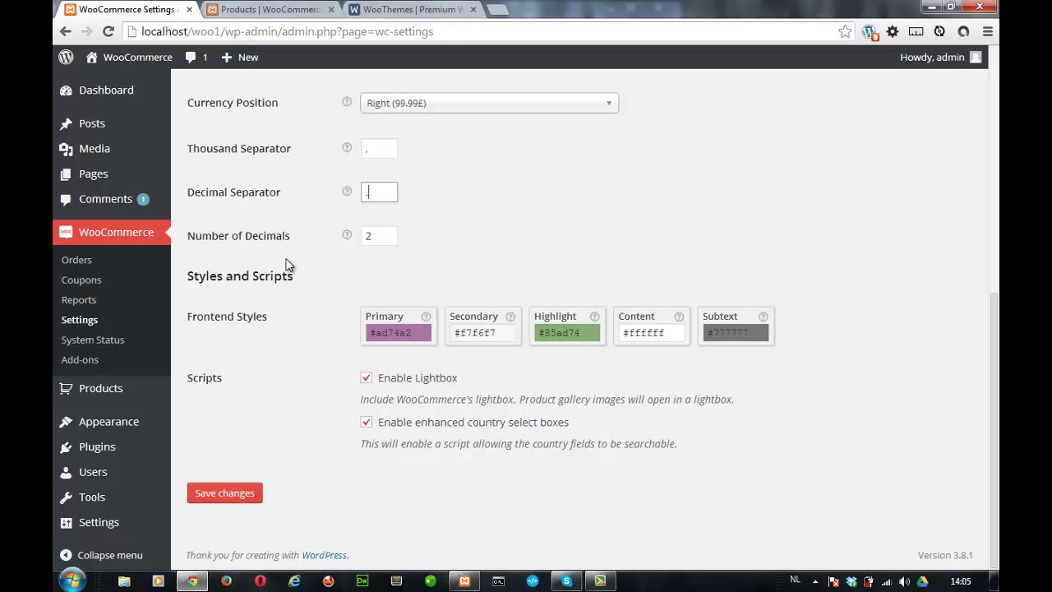
scroll(287, 265, "up", 1)
scroll(286, 265, "down", 1)
On the storefront, add the on-sale Premium Quality poster to the cart and open its product page down to the purchase options.
left_click(257, 9)
scroll(370, 374, "down", 1)
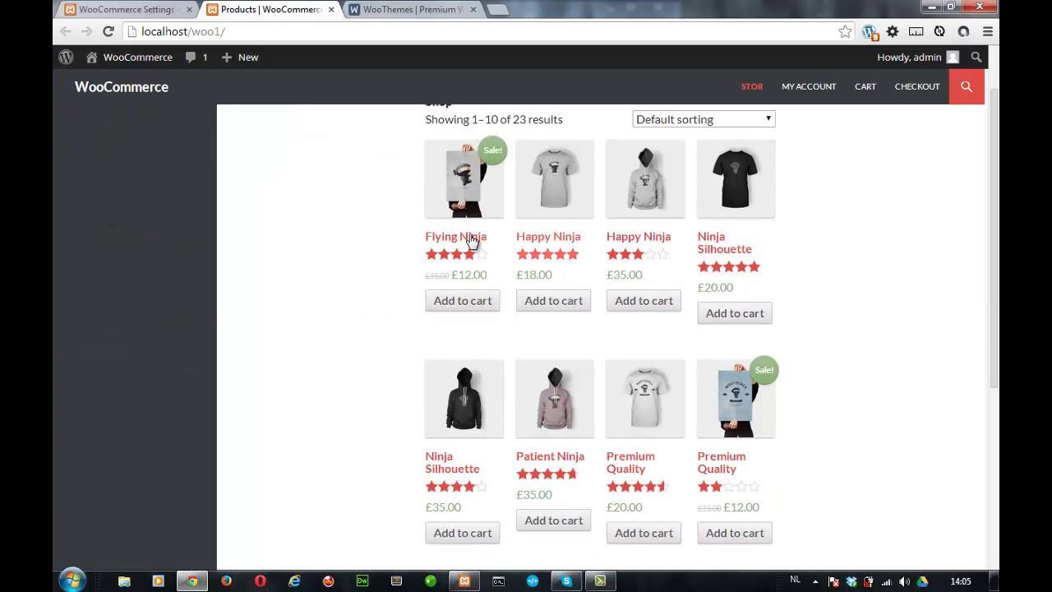
scroll(481, 332, "down", 2)
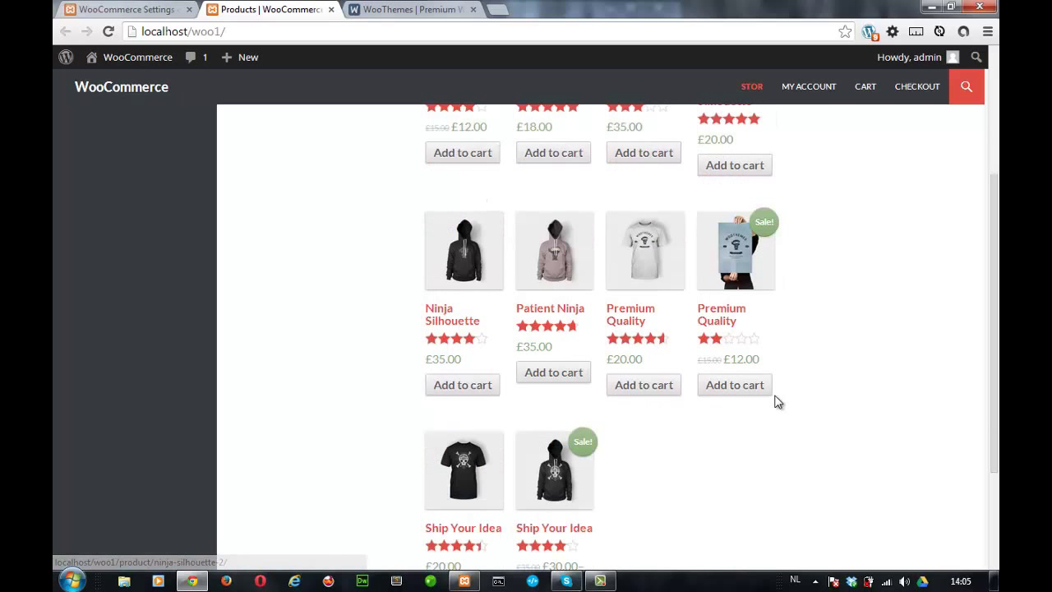
left_click(721, 389)
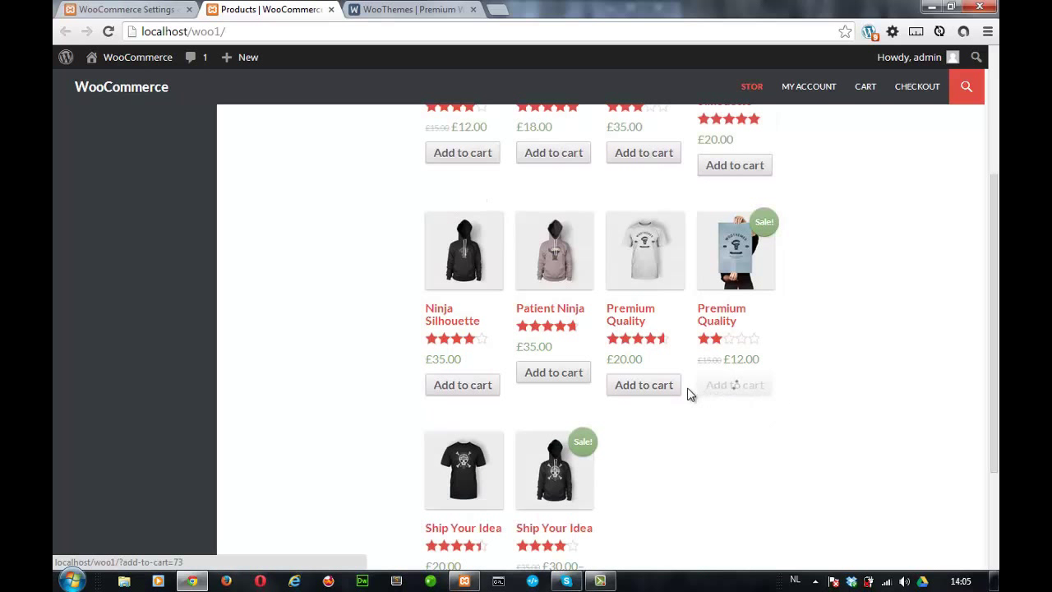
left_click(725, 319)
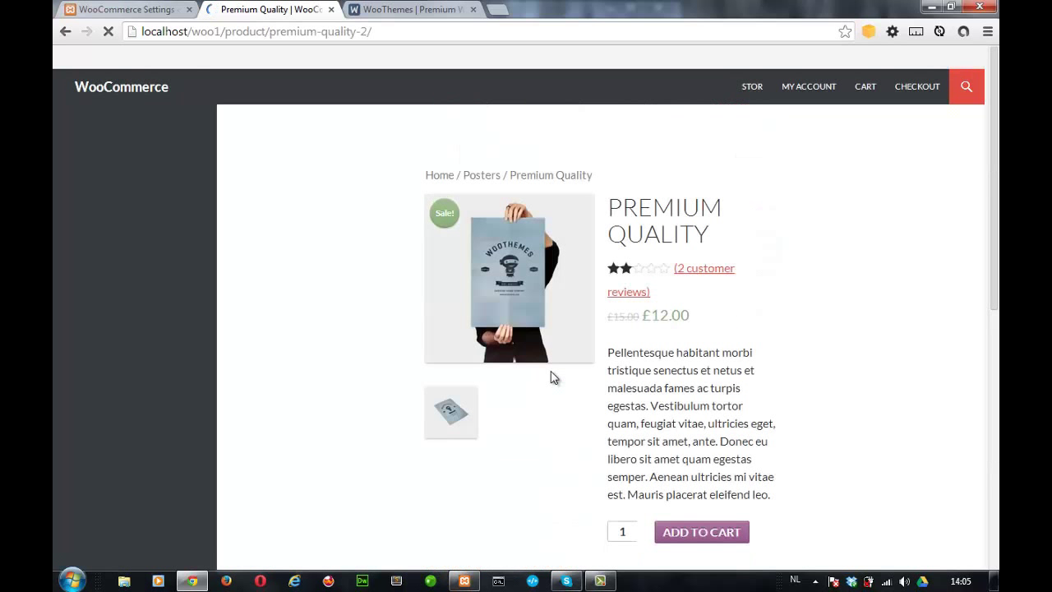
scroll(383, 310, "down", 3)
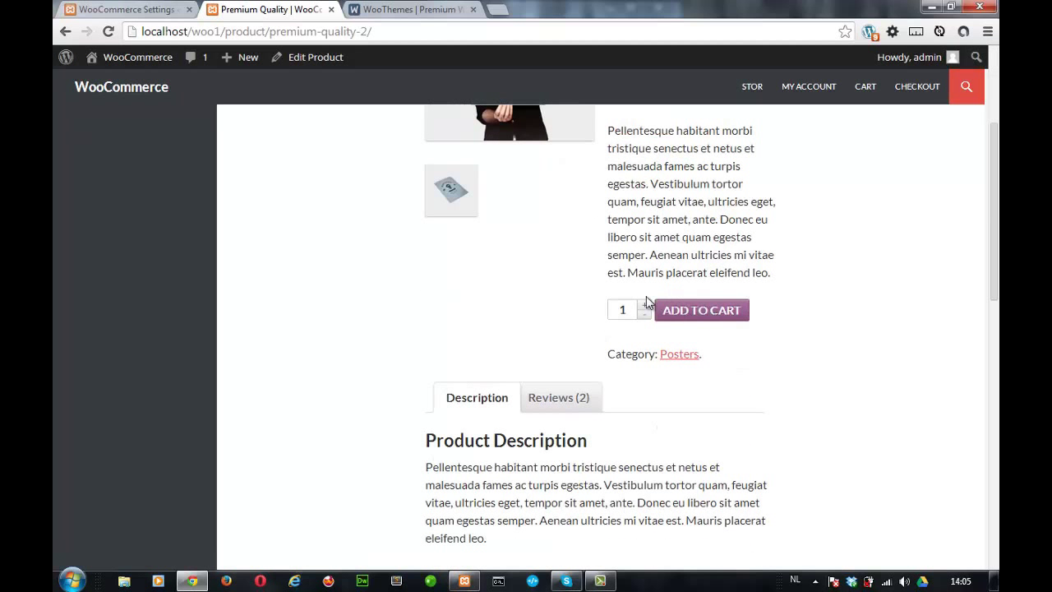
Show the customer reviews on the Premium Quality product page.
scroll(493, 346, "down", 2)
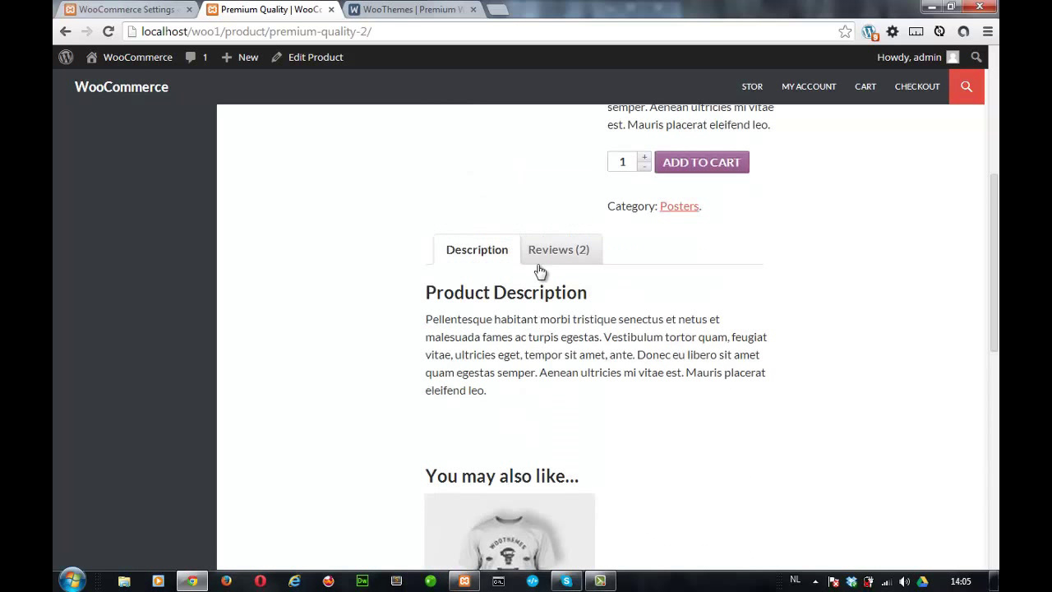
left_click(573, 262)
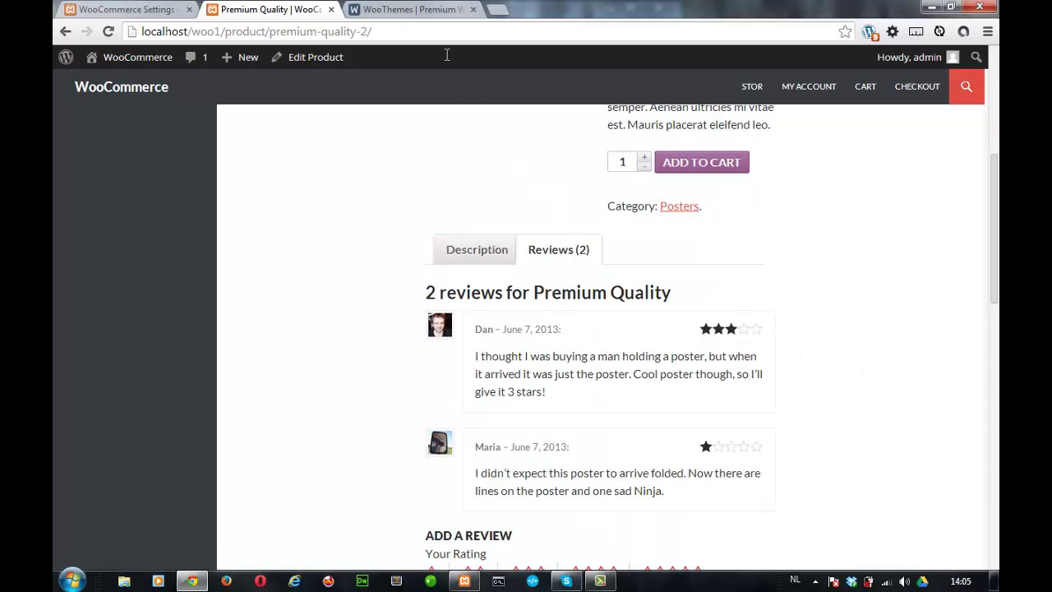
In the WooCommerce general settings, set the primary frontend style colour to #e14d43.
left_click(132, 9)
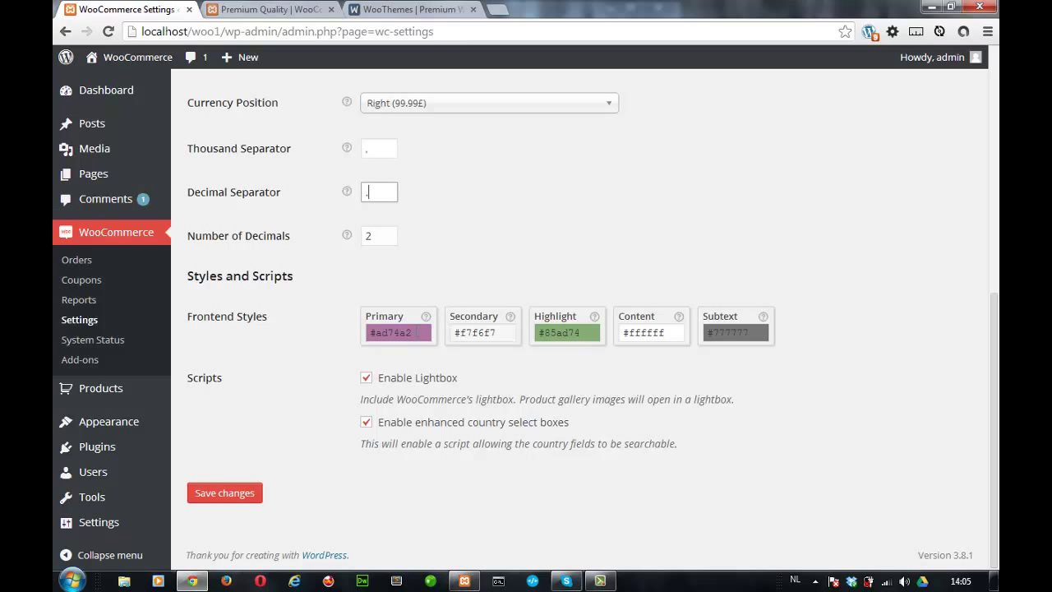
left_click_drag(419, 332, 372, 331)
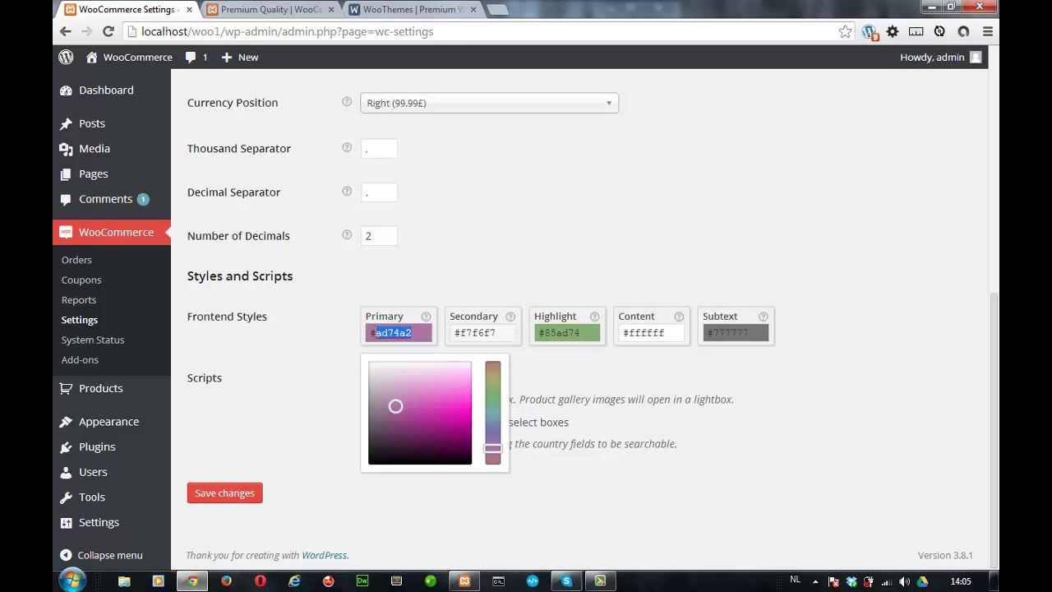
type("e14d43")
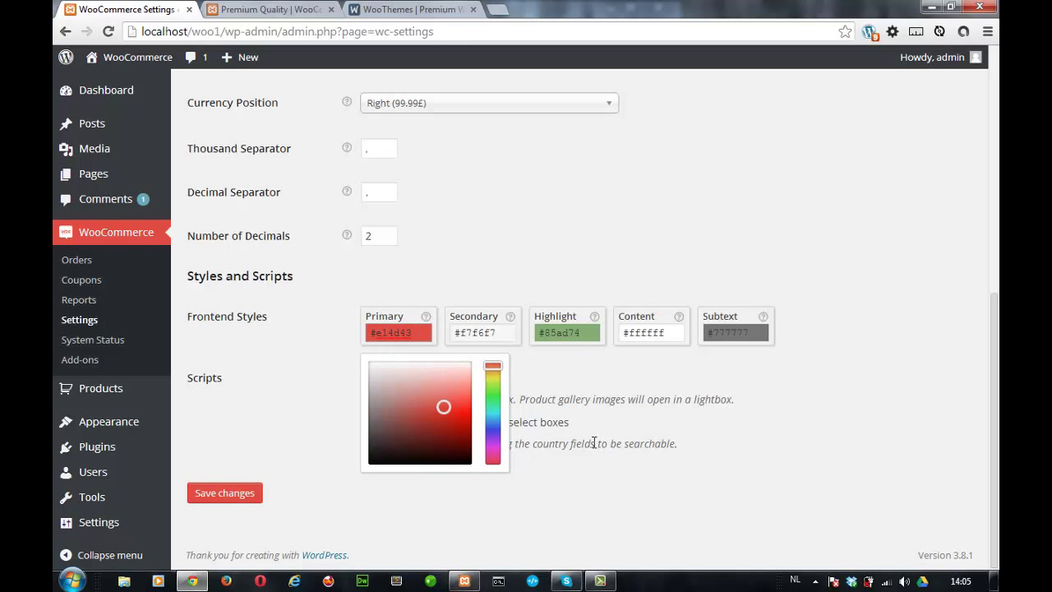
left_click(661, 370)
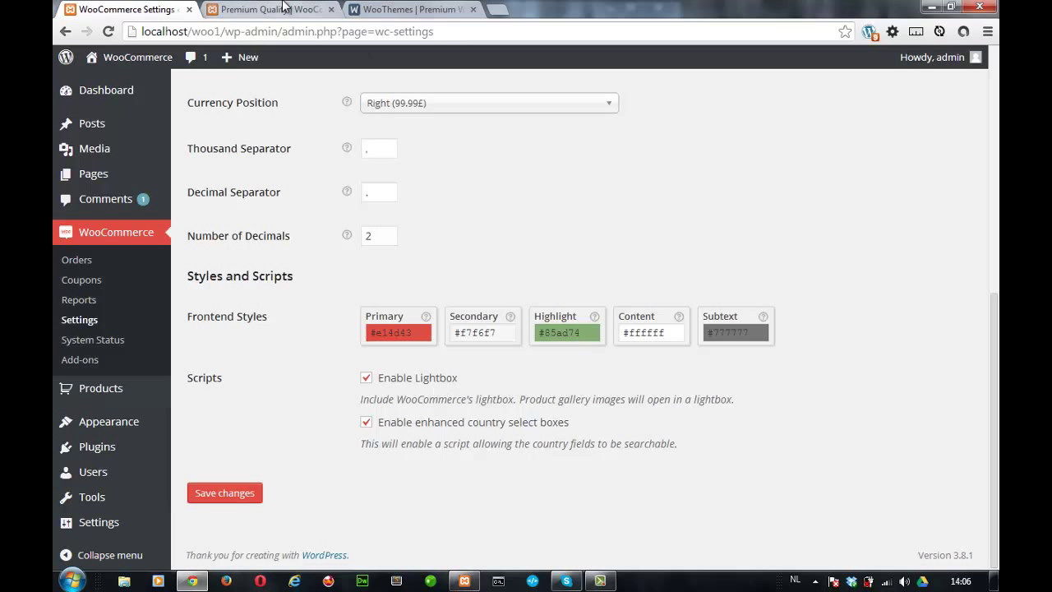
On the storefront product page, view the main Premium Quality image in the lightbox and close it.
left_click(329, 7)
scroll(539, 255, "up", 3)
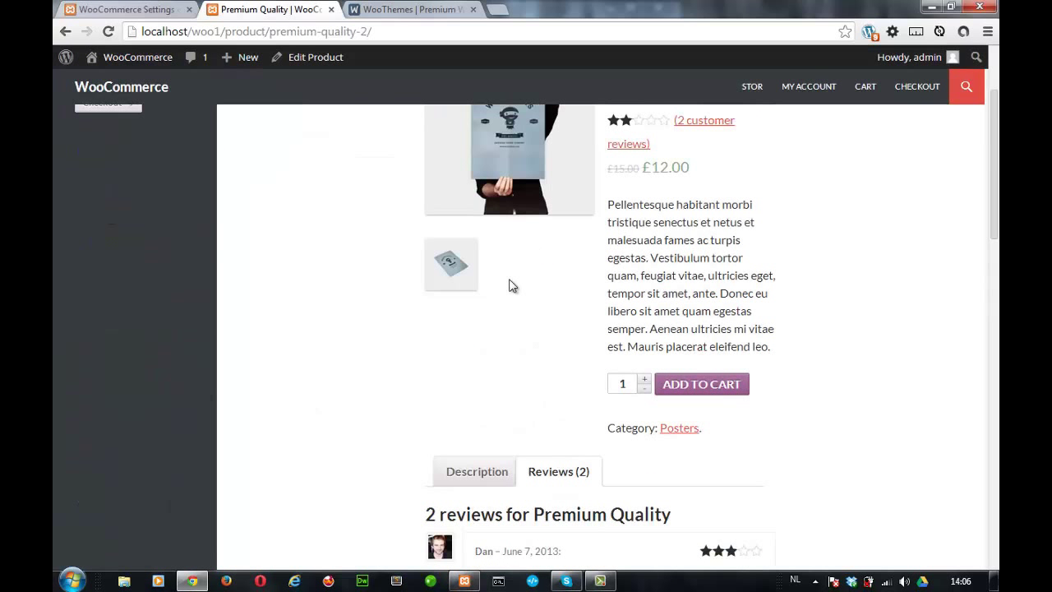
scroll(542, 280, "up", 2)
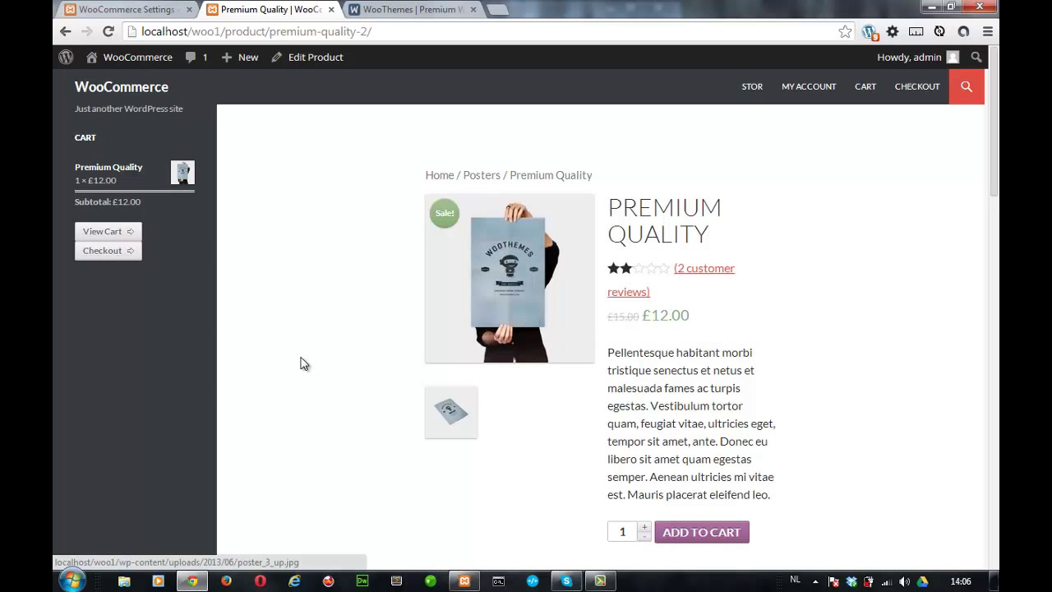
left_click(302, 362)
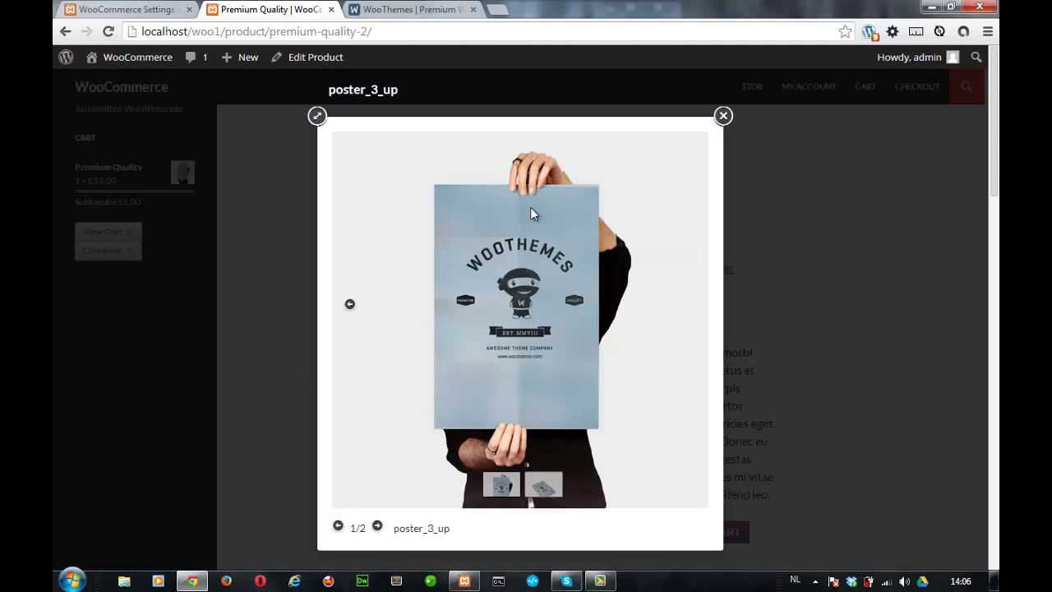
left_click(722, 116)
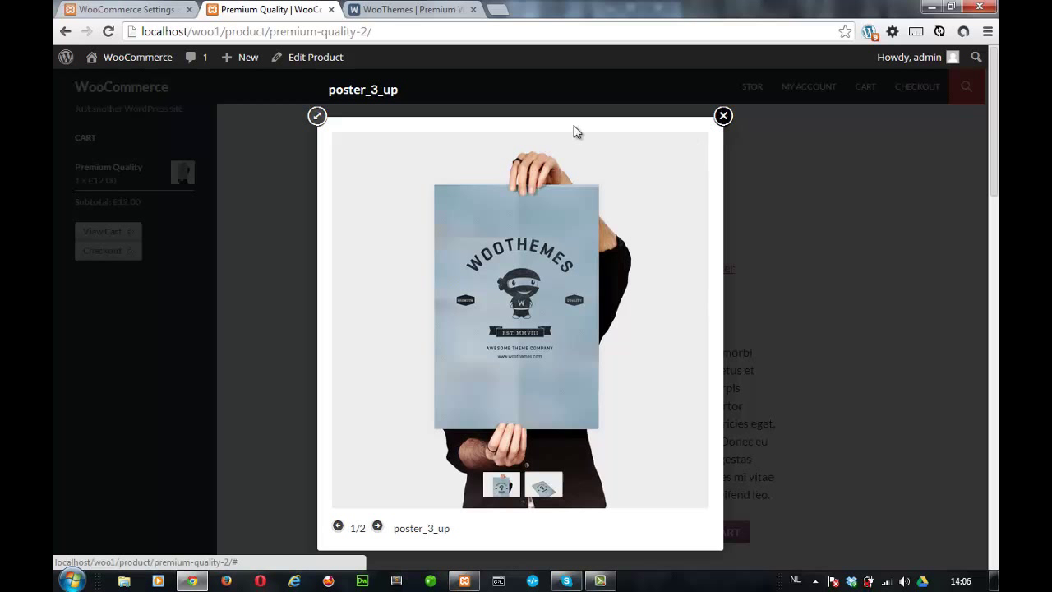
Return to the WooCommerce general settings and save the changes.
left_click(123, 9)
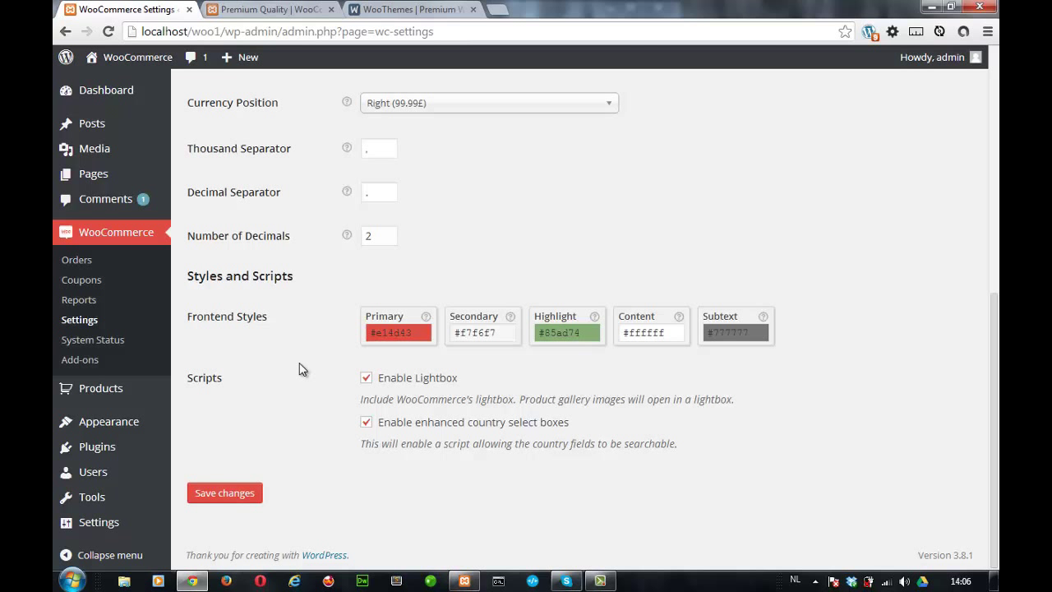
scroll(301, 369, "up", 2)
scroll(301, 369, "down", 2)
left_click(236, 496)
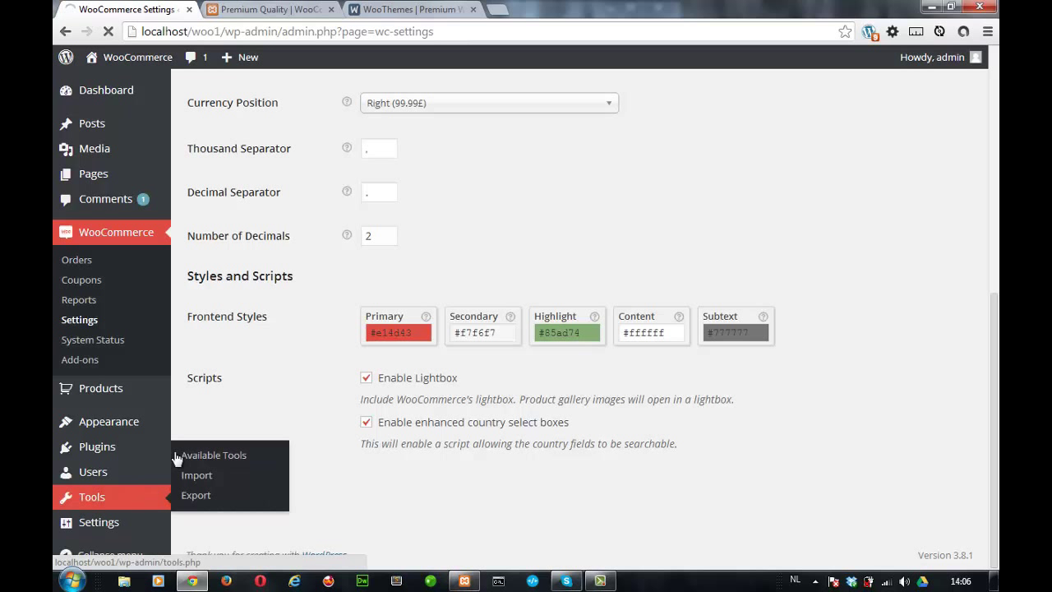
Reload the Premium Quality product page and check its store notice, price format and button colour.
left_click(271, 9)
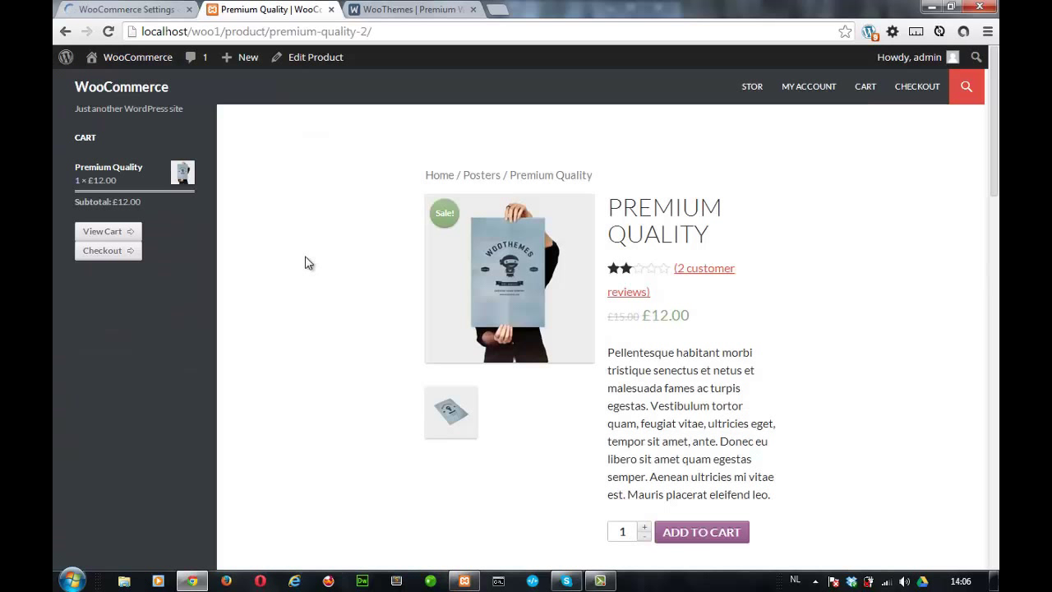
key("F5")
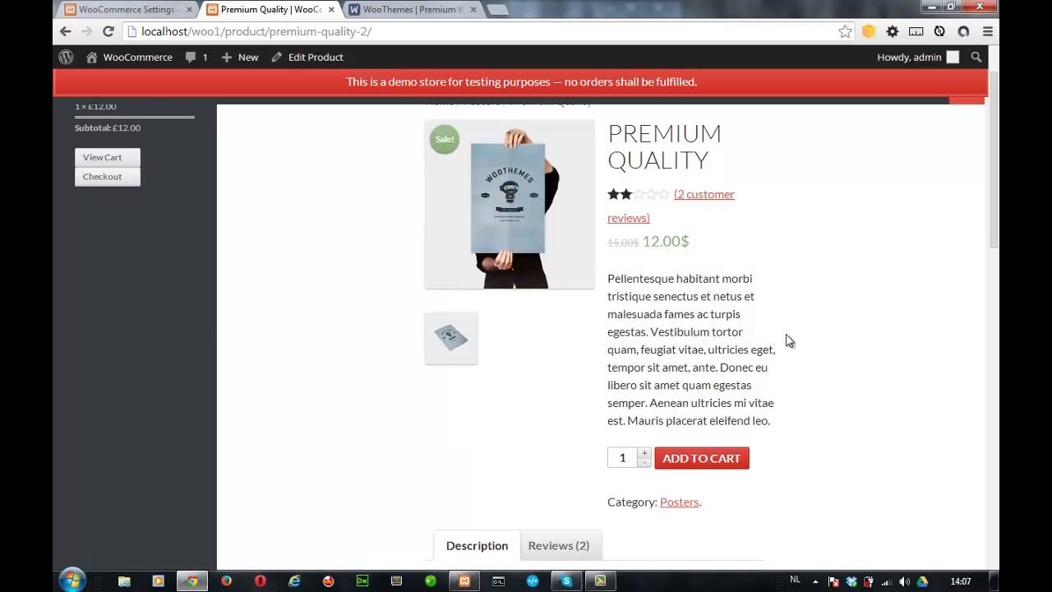
scroll(857, 326, "down", 2)
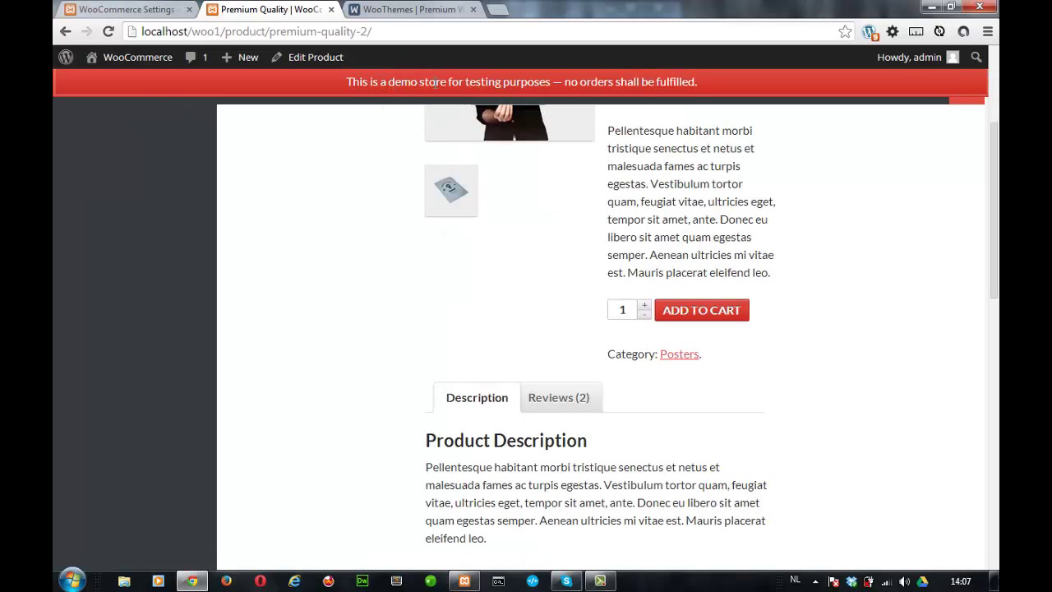
Disable the site-wide store notice in the WooCommerce general settings.
left_click(128, 9)
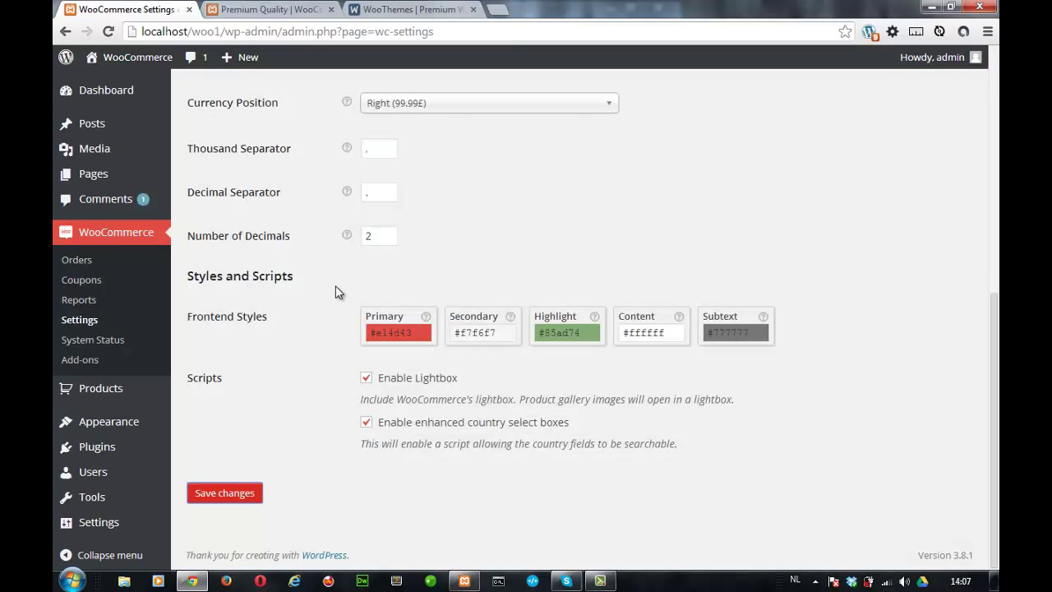
scroll(542, 251, "up", 6)
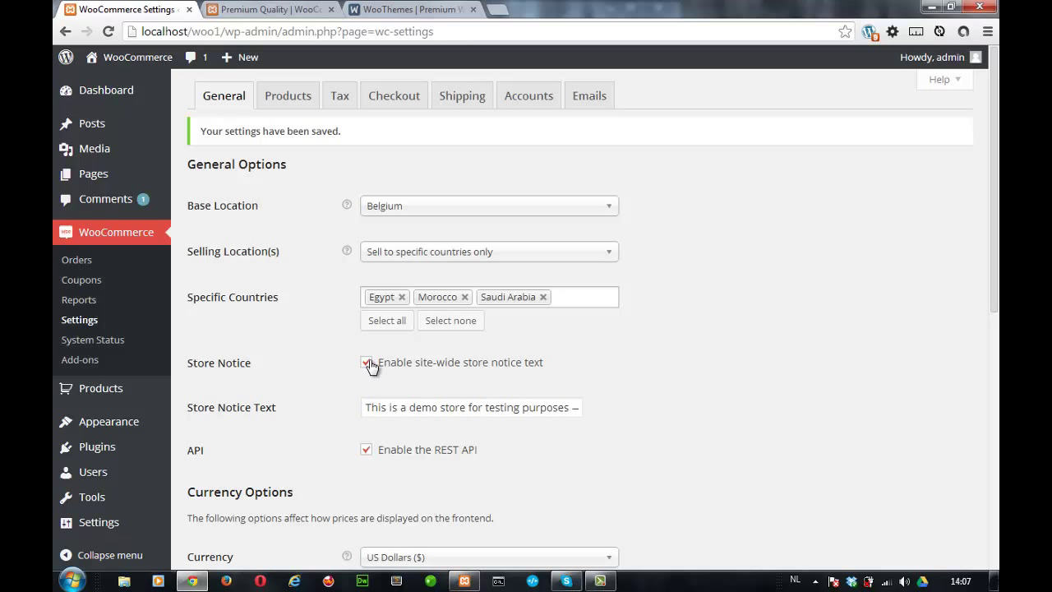
left_click(267, 9)
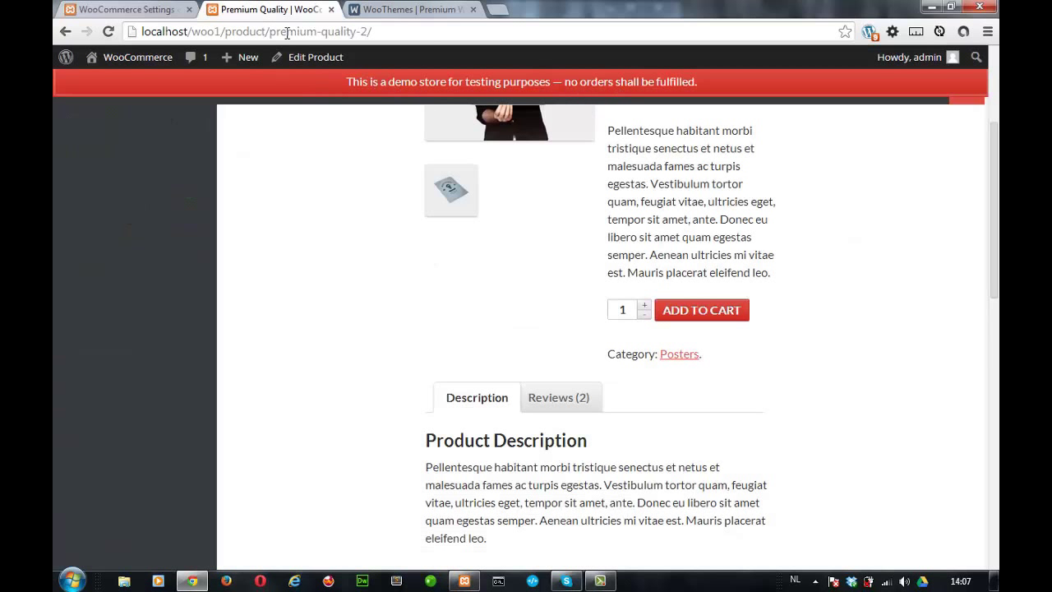
left_click(132, 9)
left_click(366, 364)
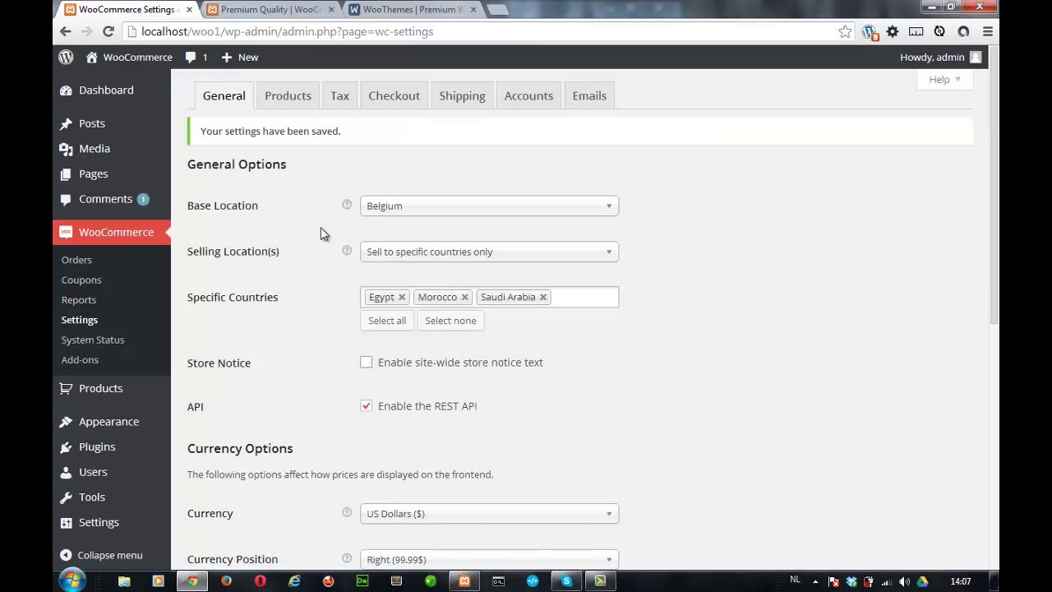
Reload the Premium Quality product page to check the store notice banner.
left_click(303, 9)
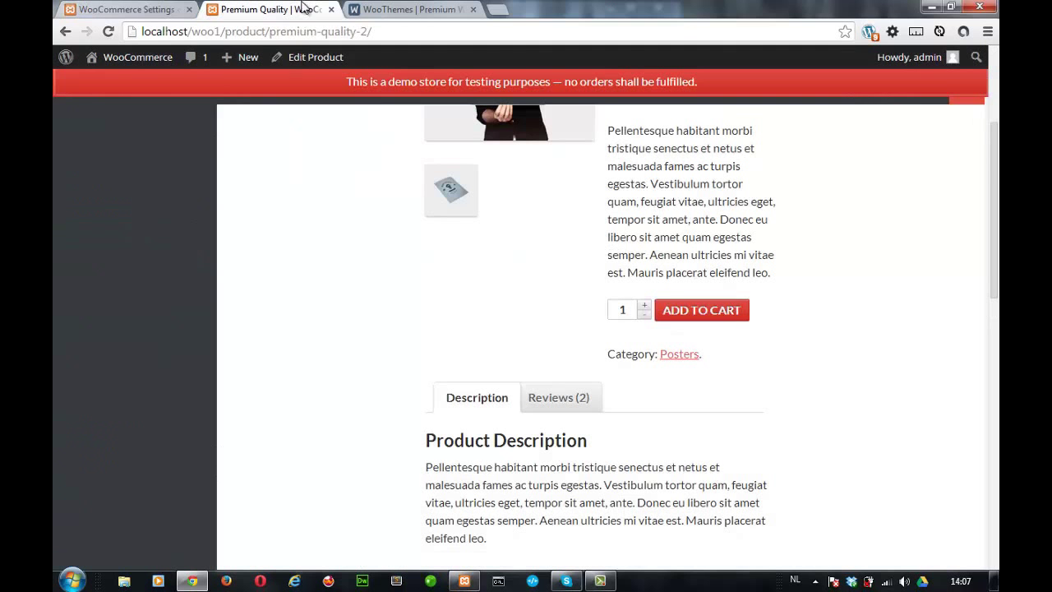
left_click(106, 31)
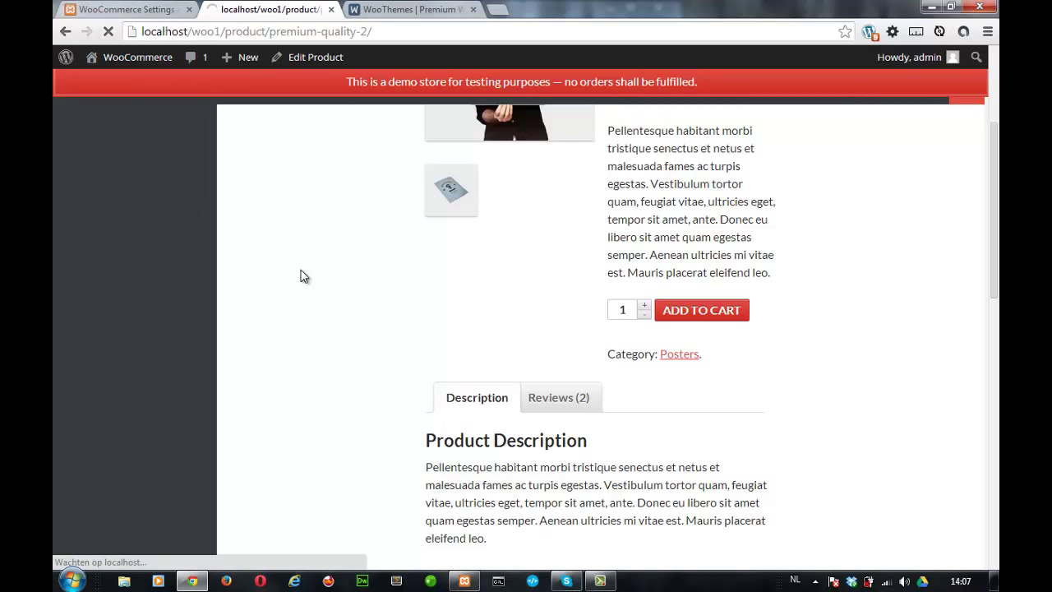
scroll(822, 353, "down", 1)
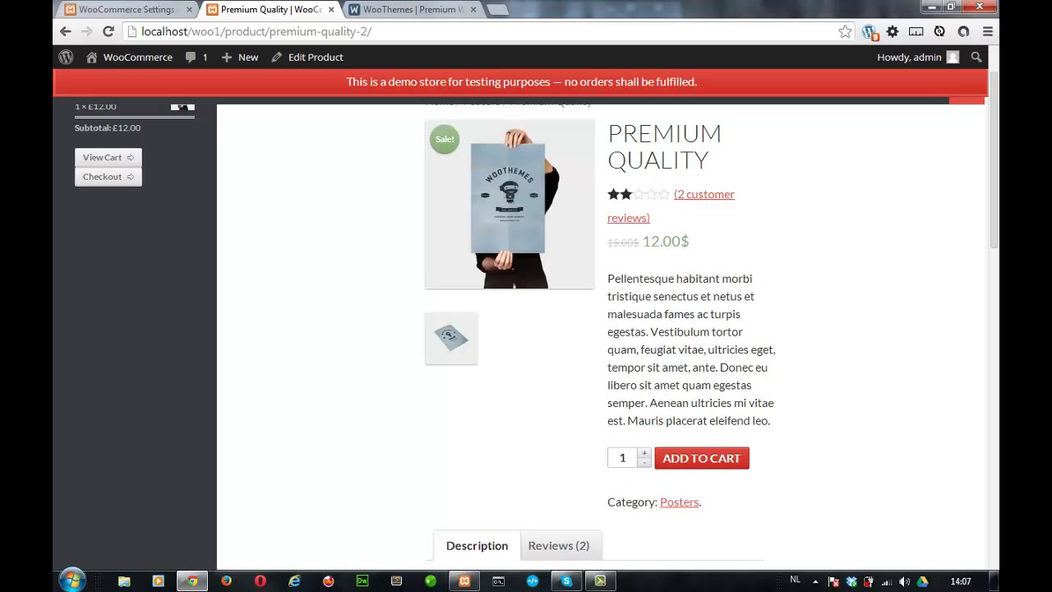
Compare the currency options in the general settings with the sale price on the Premium Quality product page.
left_click(132, 10)
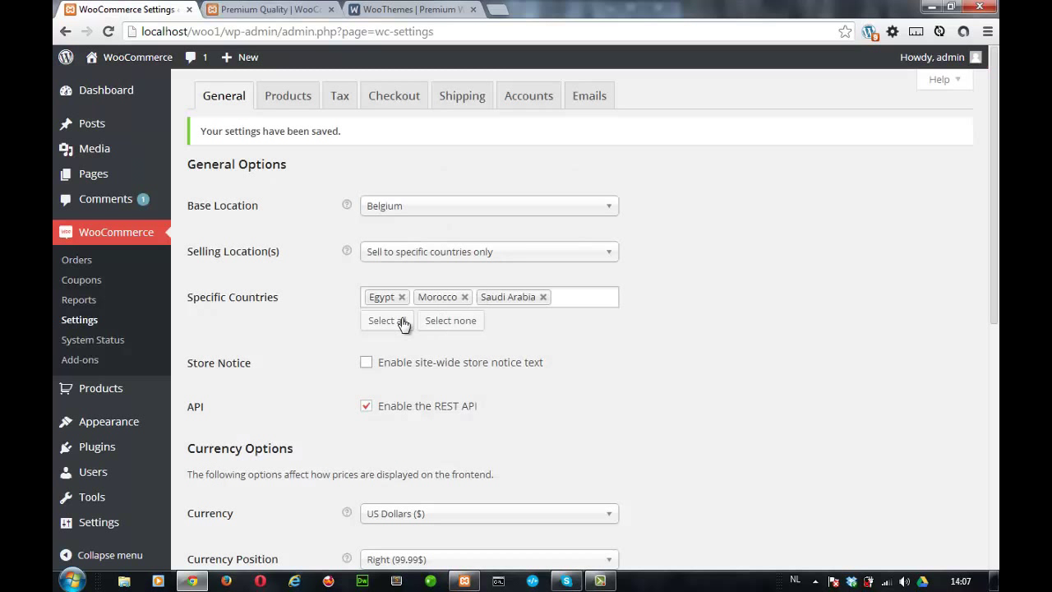
scroll(395, 324, "down", 2)
scroll(329, 329, "down", 3)
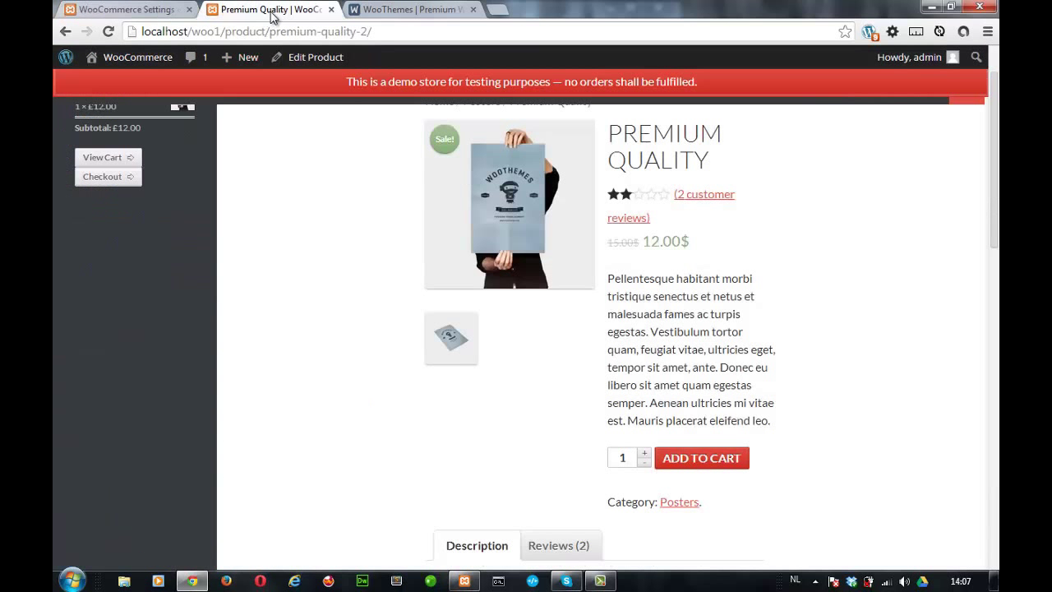
left_click(272, 9)
scroll(497, 402, "up", 1)
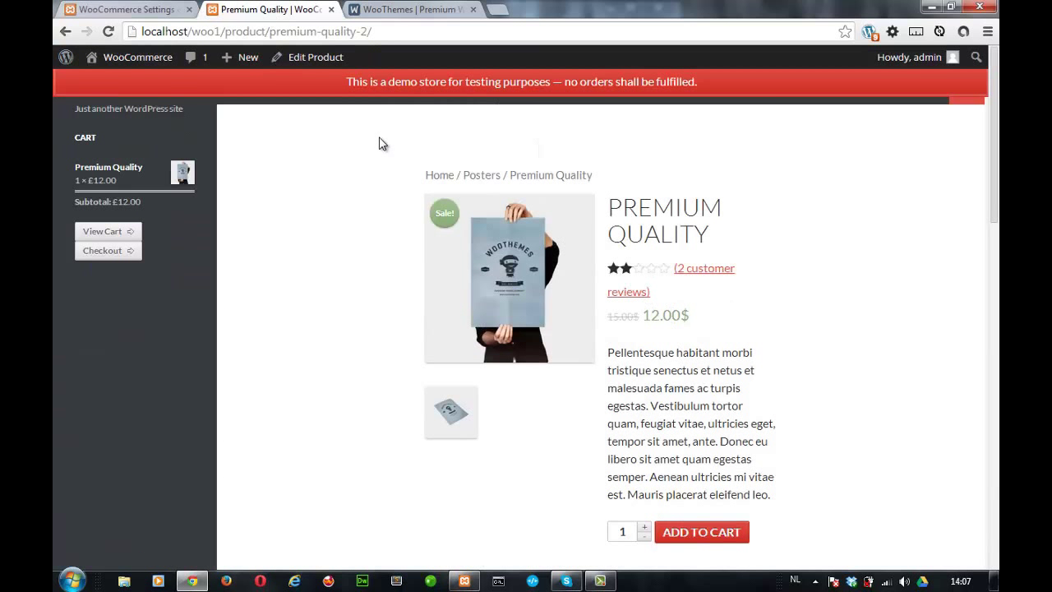
left_click_drag(642, 316, 692, 316)
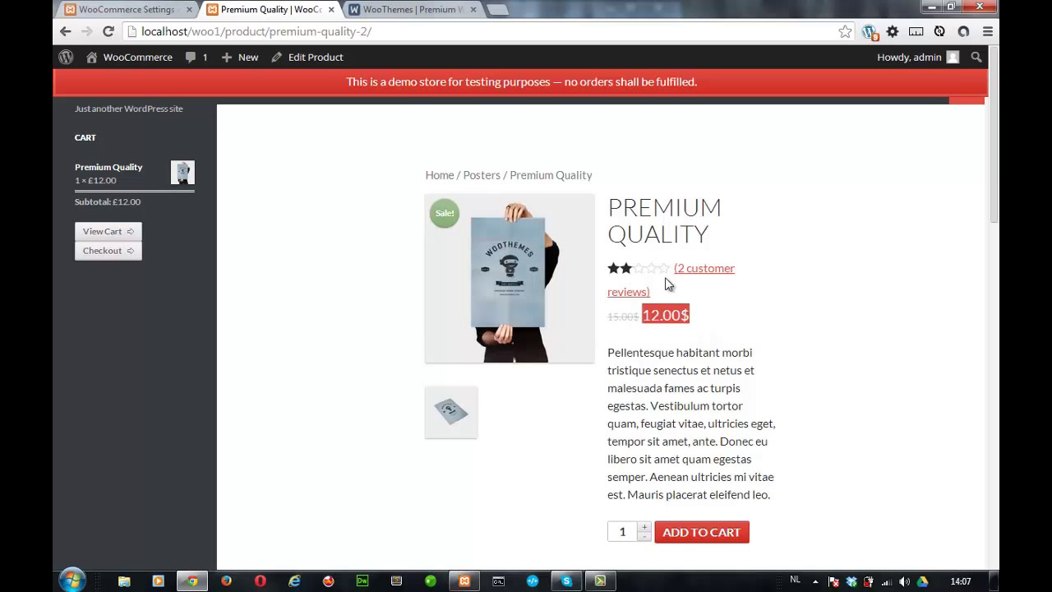
Cancel leaving the general settings with unsaved changes and save them with the store notice disabled.
left_click(156, 9)
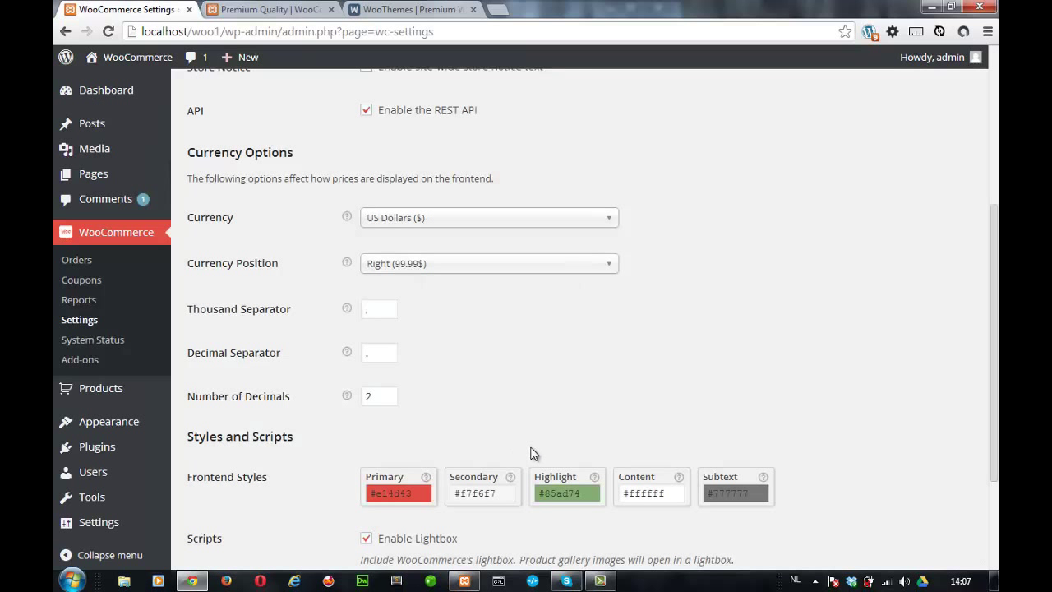
scroll(583, 480, "down", 1)
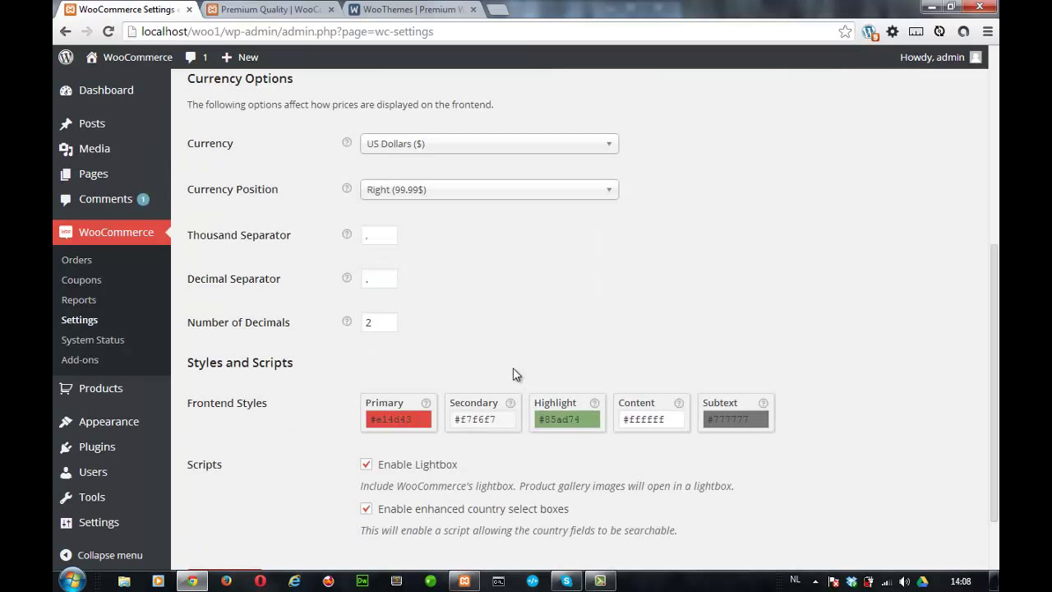
scroll(383, 318, "down", 1)
scroll(385, 321, "up", 5)
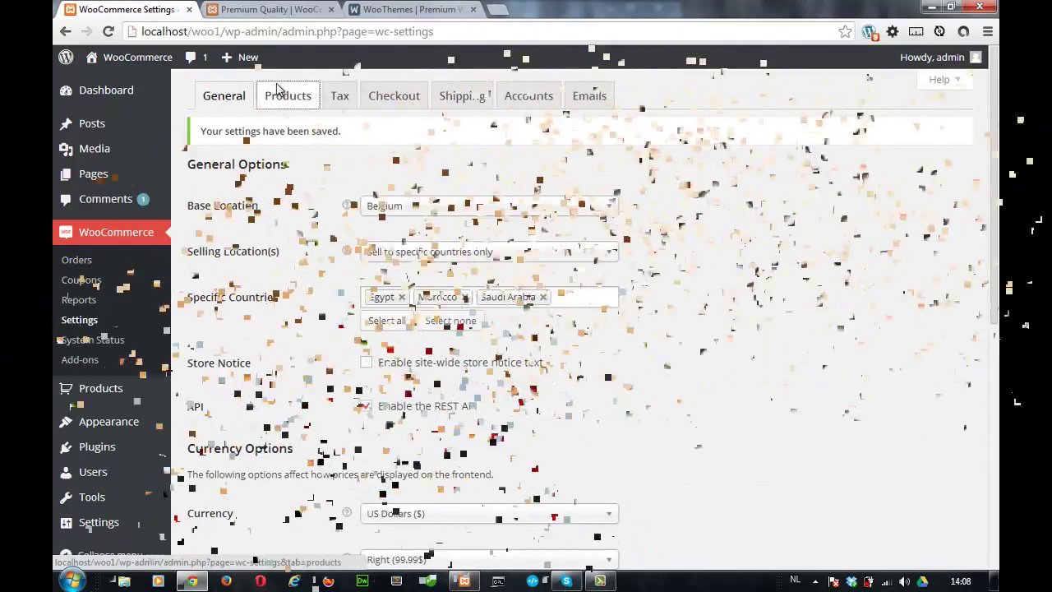
left_click(279, 93)
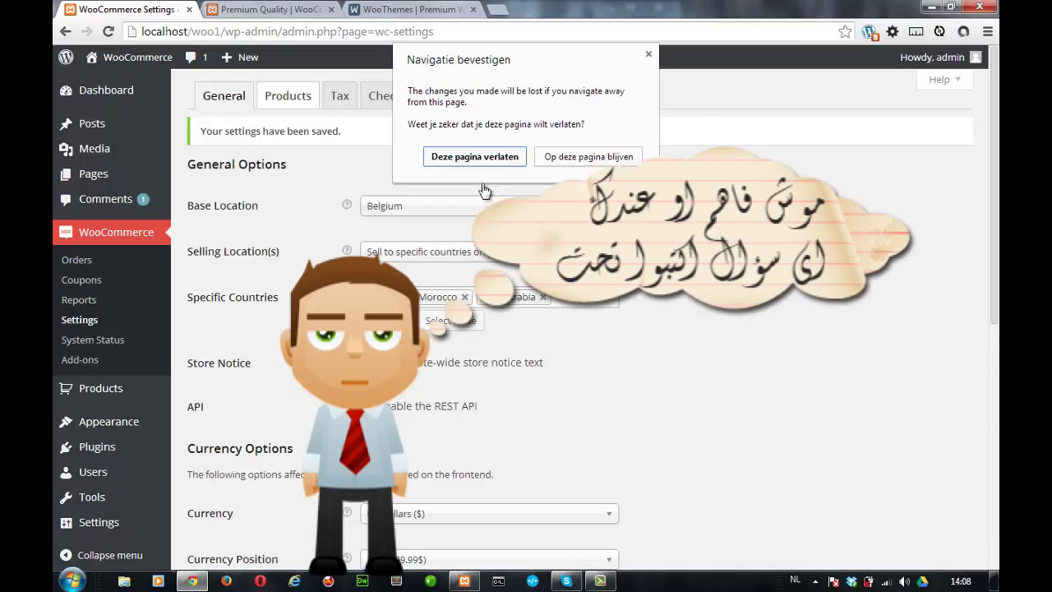
key("Escape")
scroll(289, 432, "down", 5)
left_click(241, 499)
Check the Premium Quality product page on the storefront without the store notice.
left_click(269, 9)
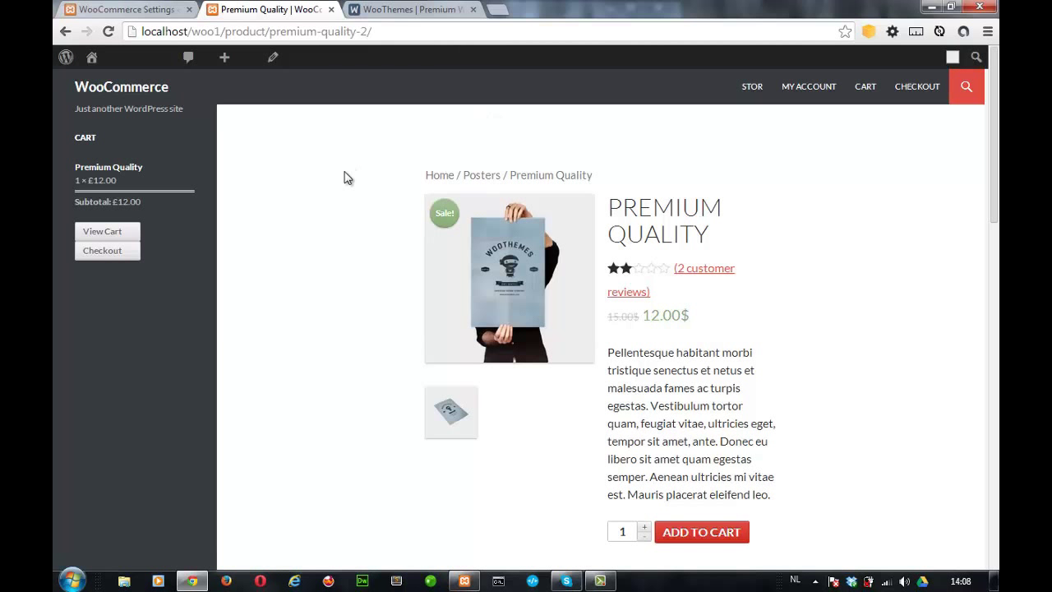
scroll(374, 55, "down", 3)
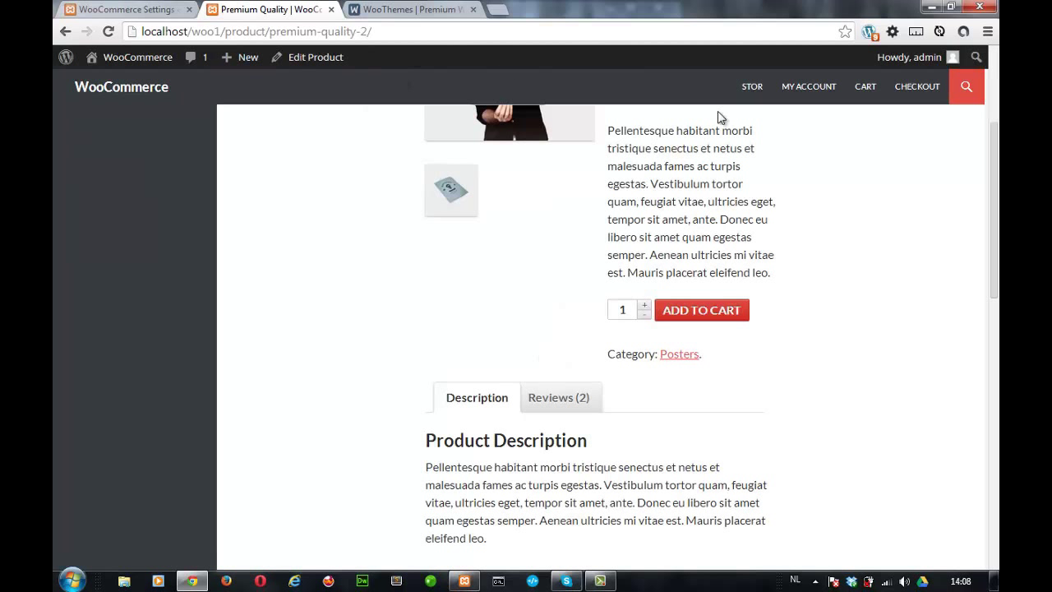
Go back to the WooCommerce settings and open the Products settings with the product options.
left_click(153, 9)
scroll(323, 359, "down", 5)
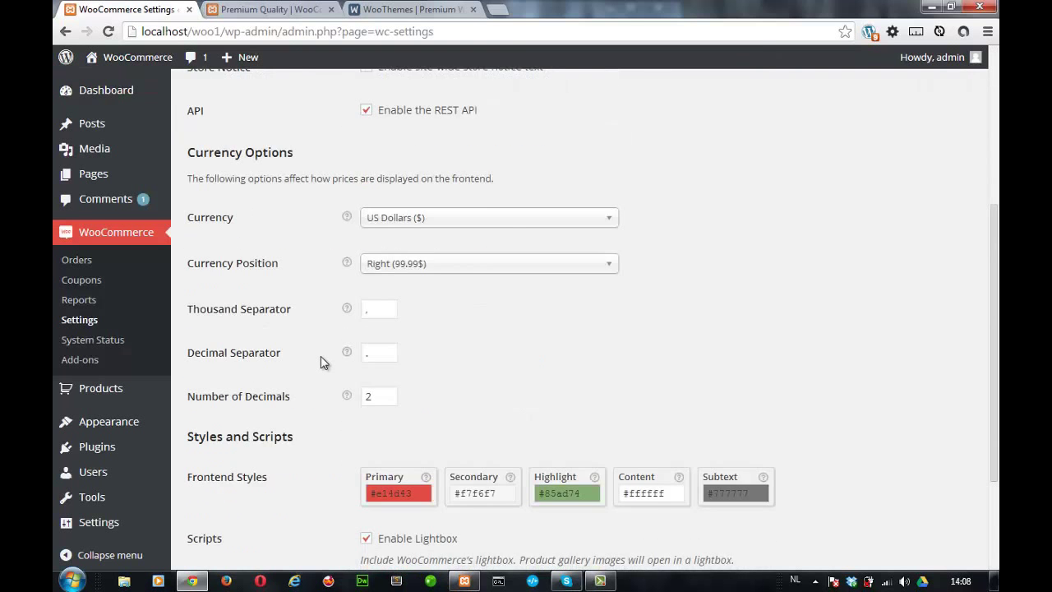
scroll(297, 374, "up", 8)
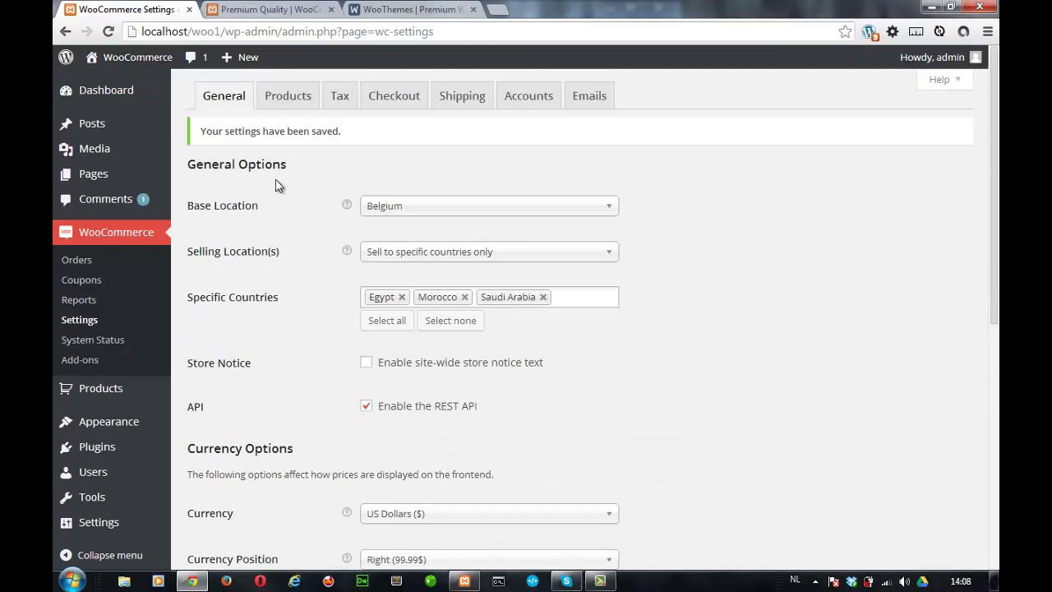
left_click(277, 97)
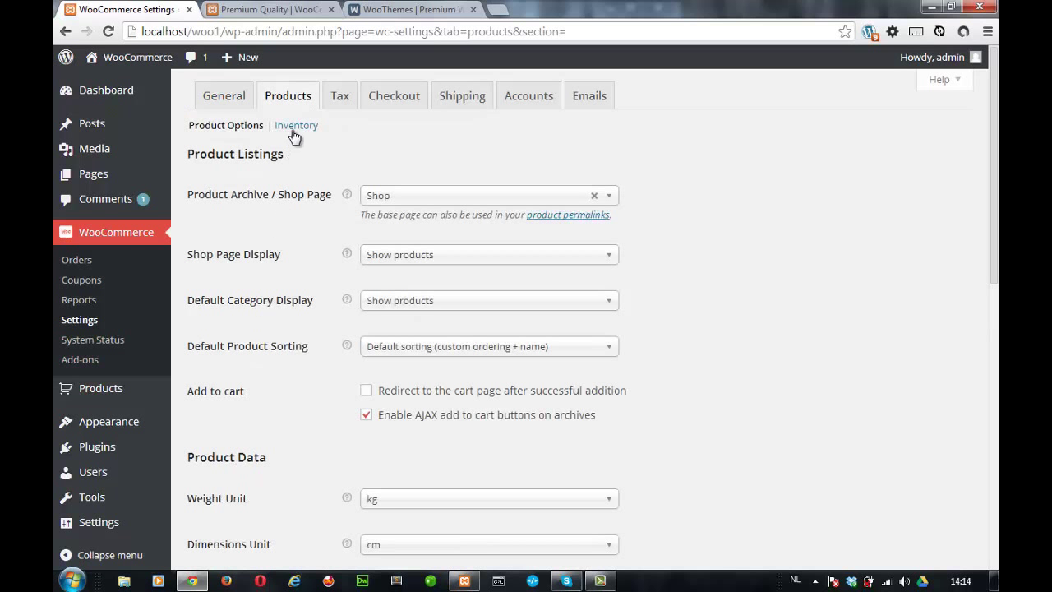
Examine the product listing options, including the choices for the Product Archive / Shop Page and the Shop Page Display.
scroll(386, 161, "down", 8)
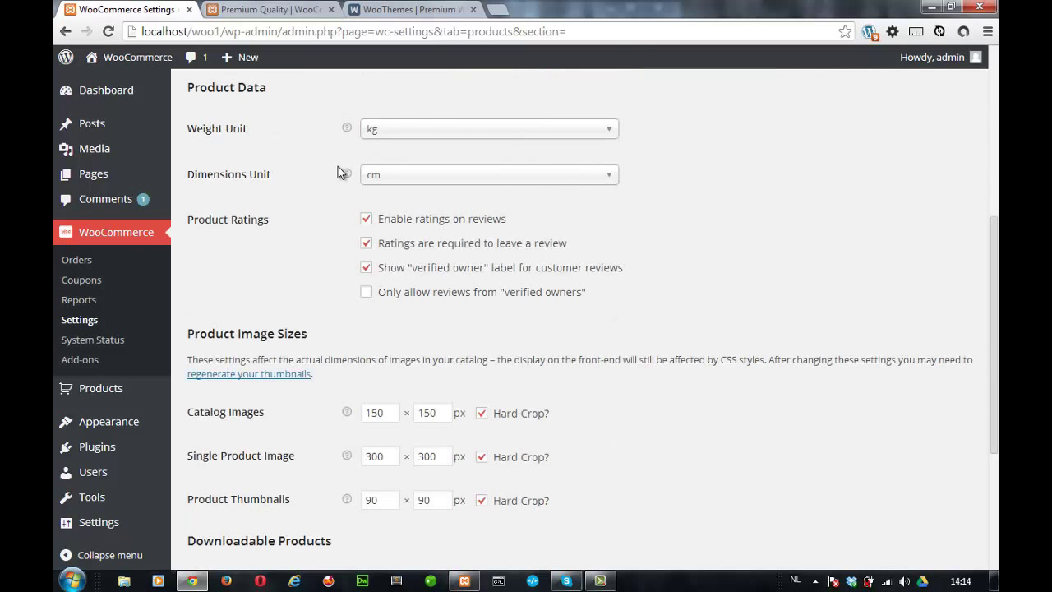
scroll(341, 171, "up", 8)
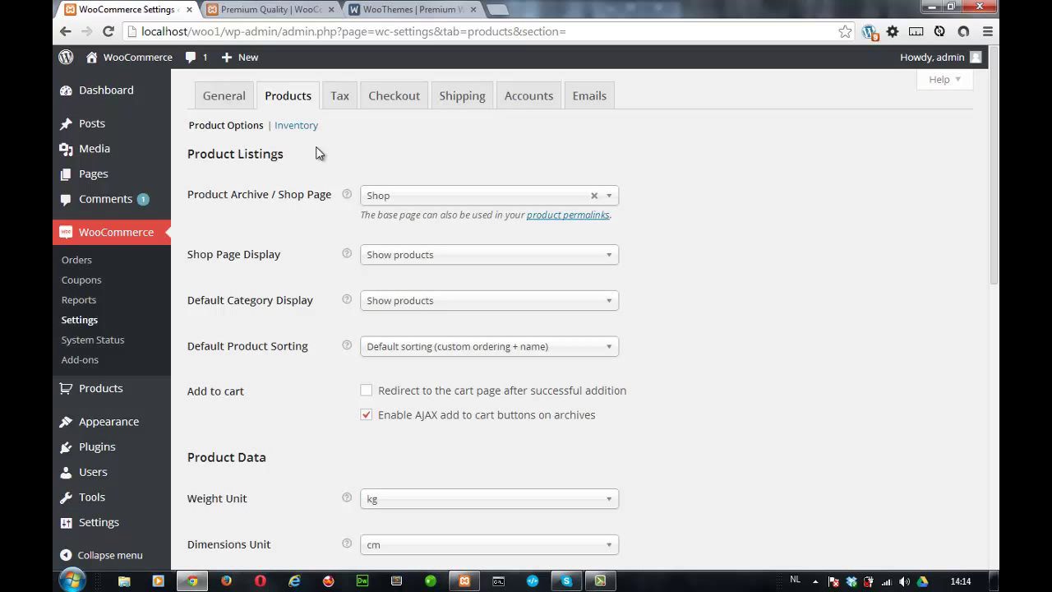
scroll(243, 181, "down", 2)
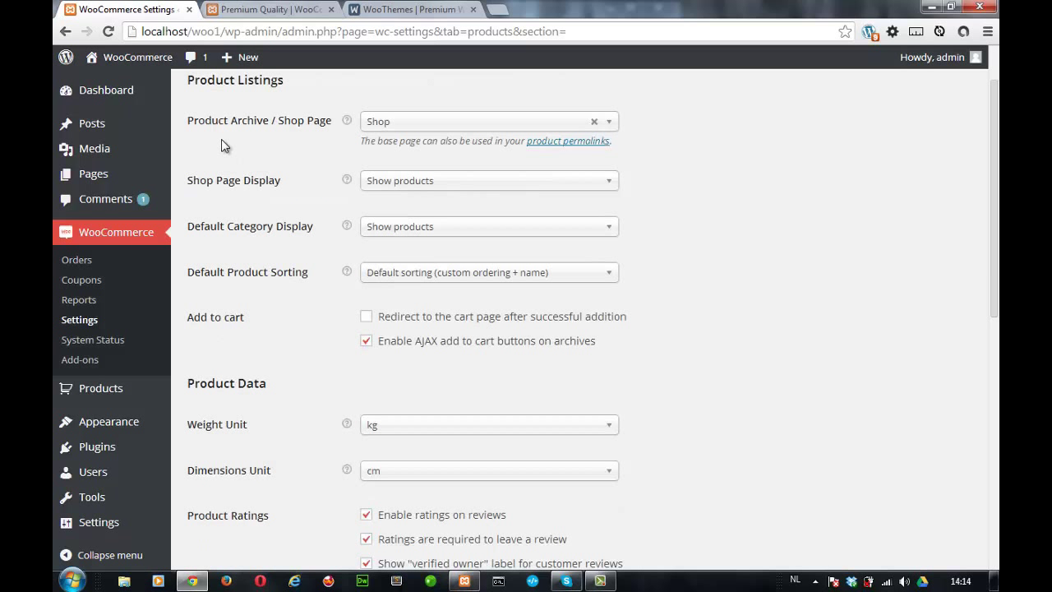
left_click(464, 123)
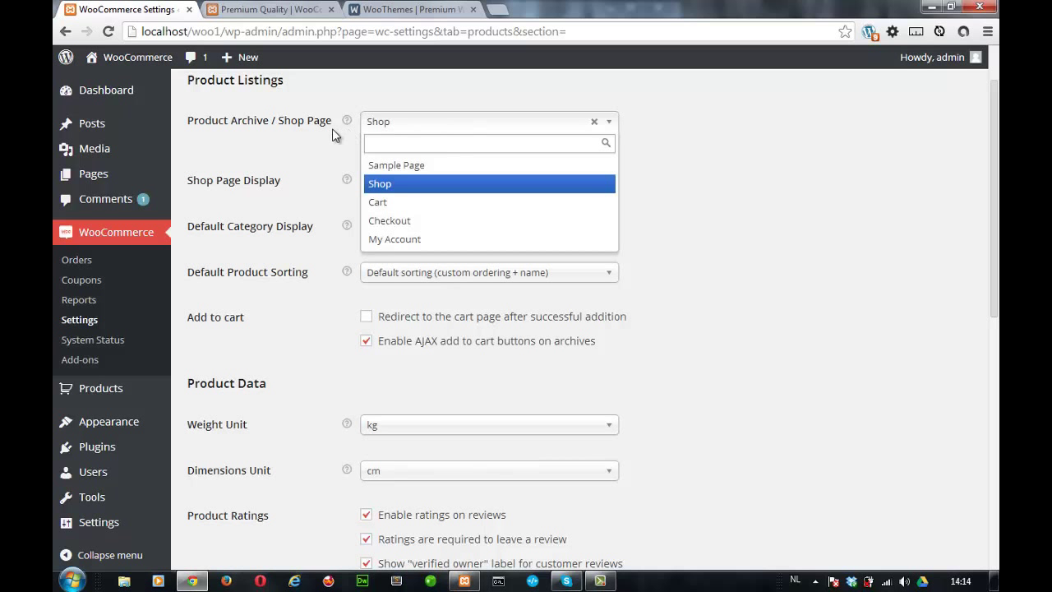
left_click(273, 148)
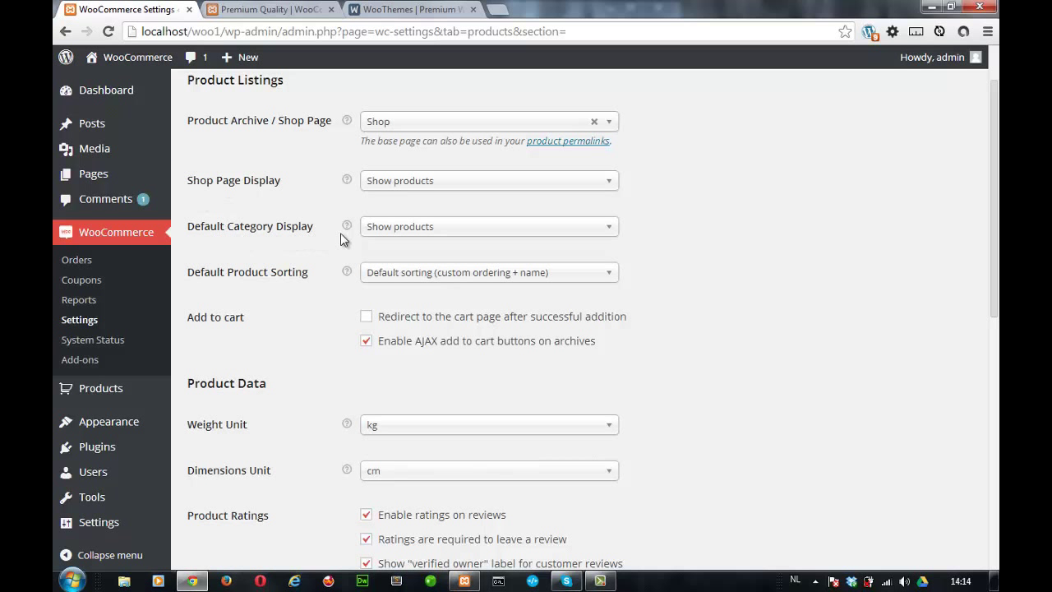
left_click(507, 188)
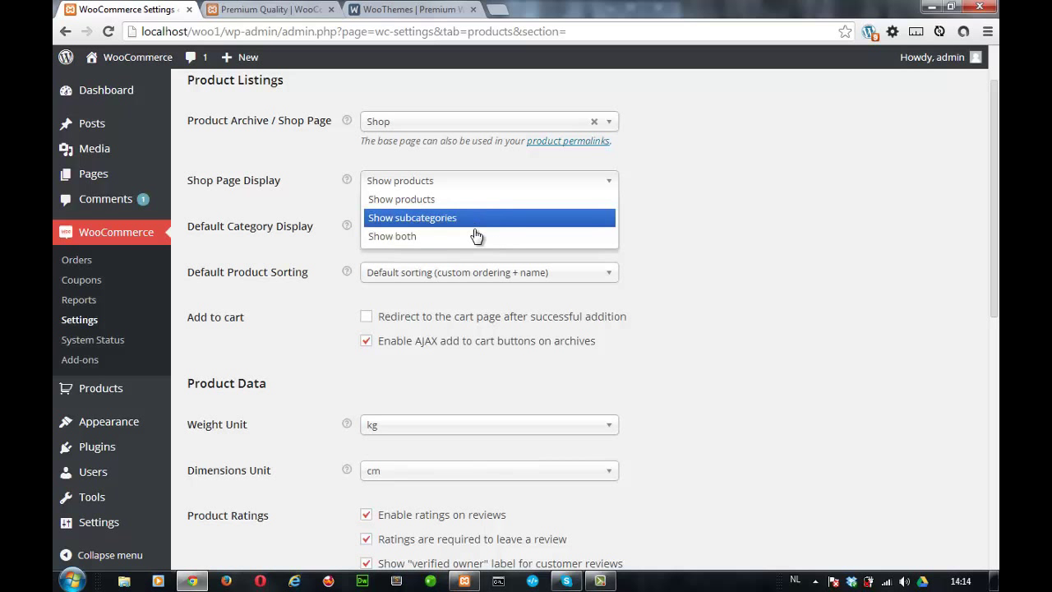
left_click(680, 210)
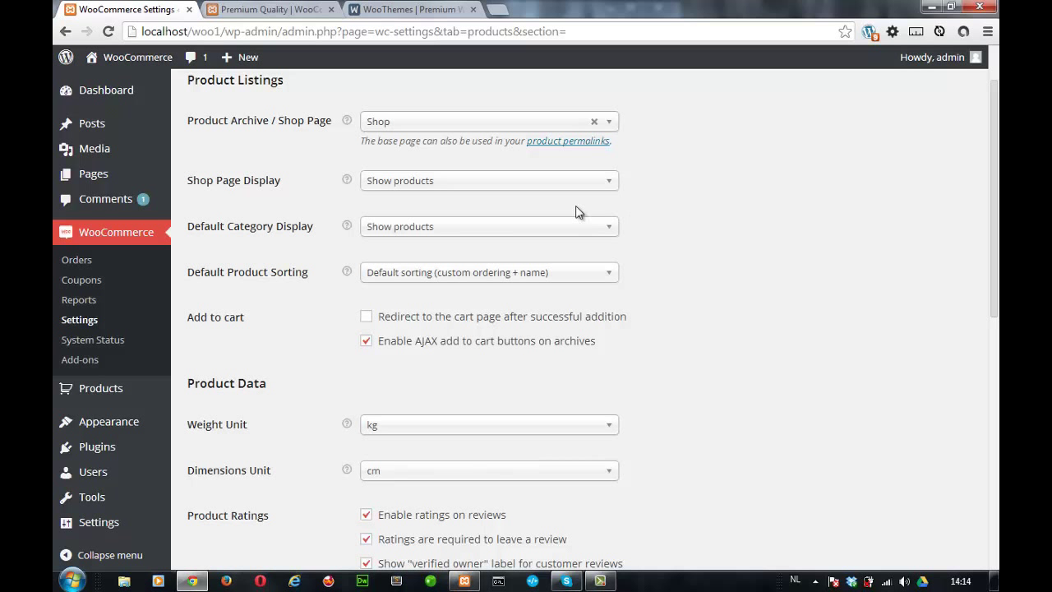
Examine the default product sorting and the add to cart options in the product settings.
scroll(712, 239, "down", 2)
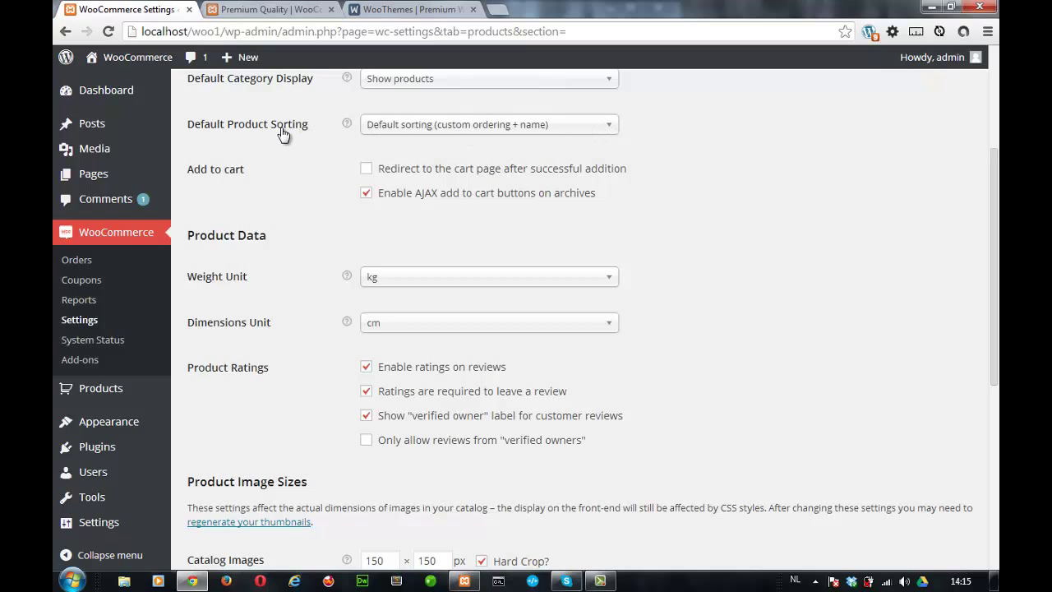
scroll(282, 134, "down", 1)
scroll(251, 125, "up", 1)
scroll(325, 173, "down", 1)
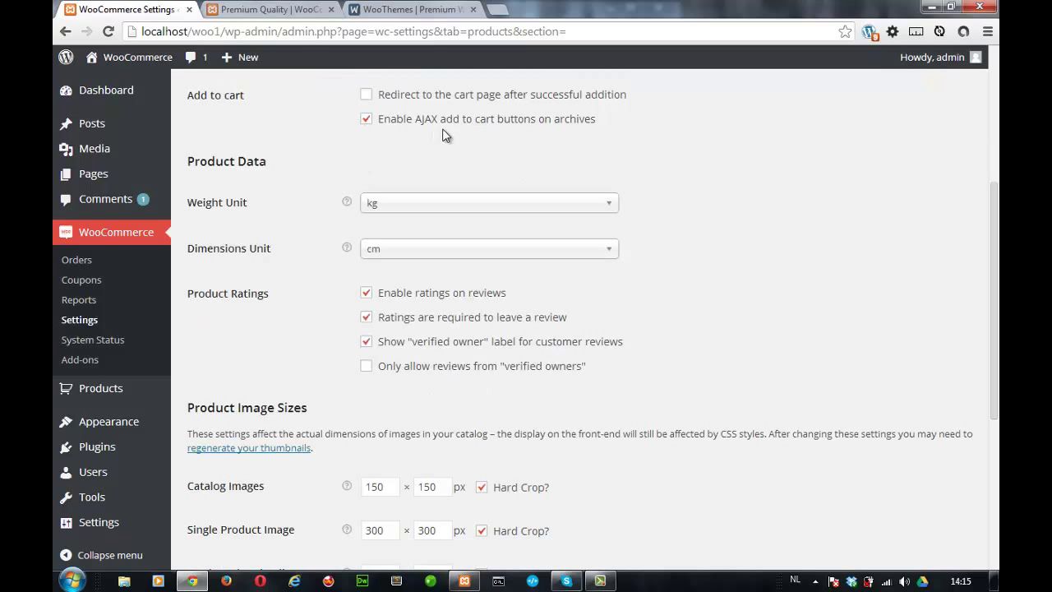
Add one Premium Quality poster to the cart from its product page on the storefront.
left_click(263, 10)
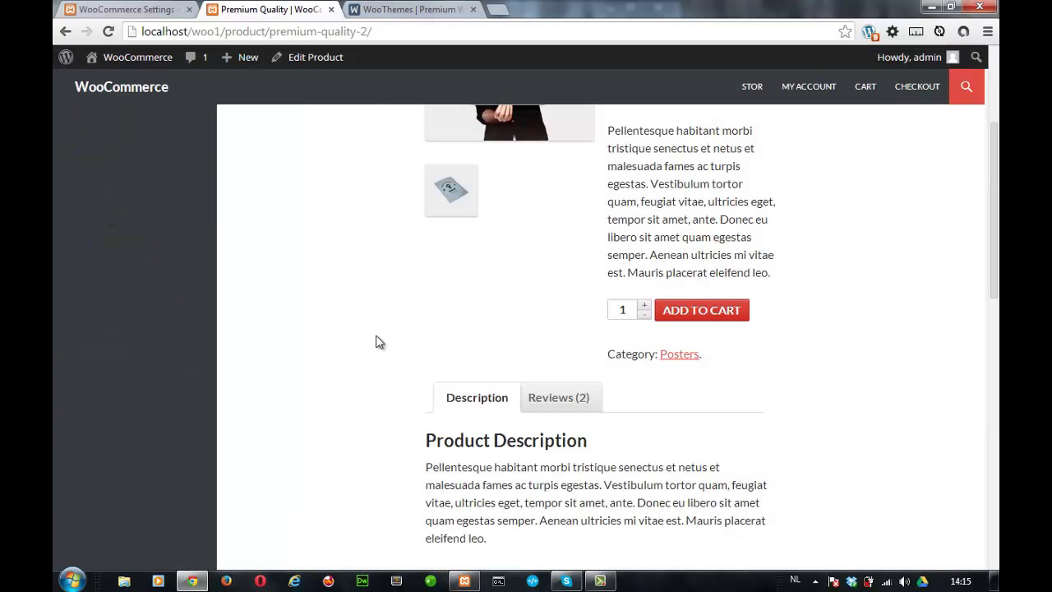
scroll(379, 342, "up", 3)
scroll(380, 338, "down", 1)
scroll(481, 370, "up", 1)
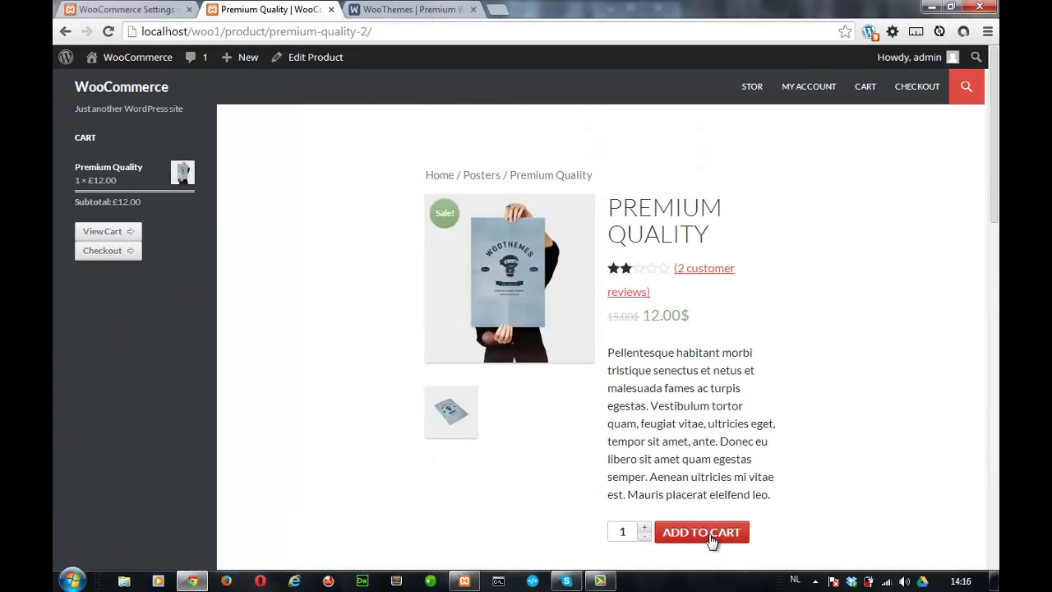
left_click(711, 540)
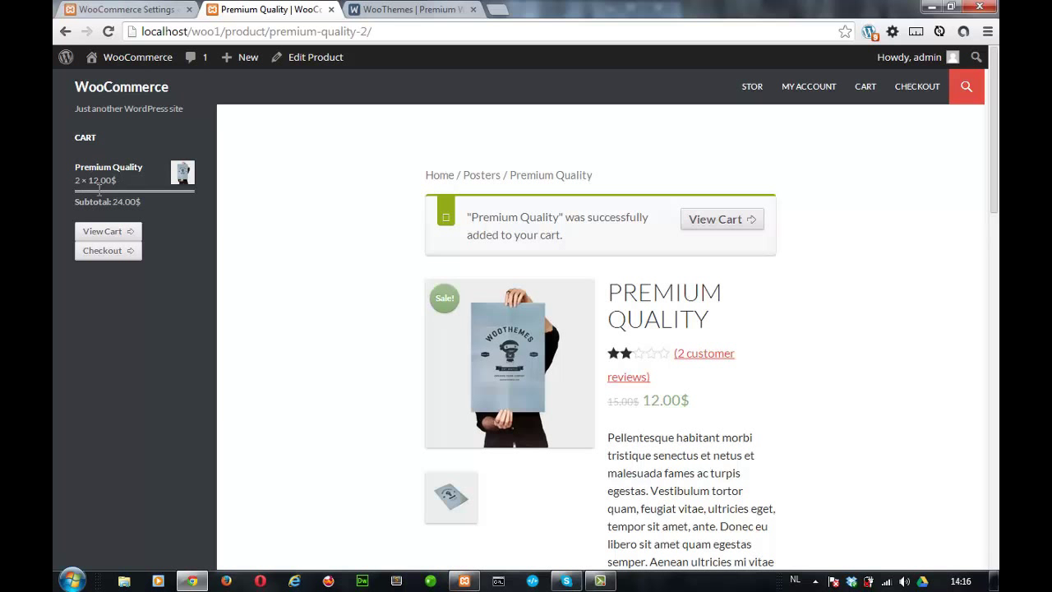
Return to the WooCommerce product settings and examine the available weight units and dimensions units.
left_click(106, 12)
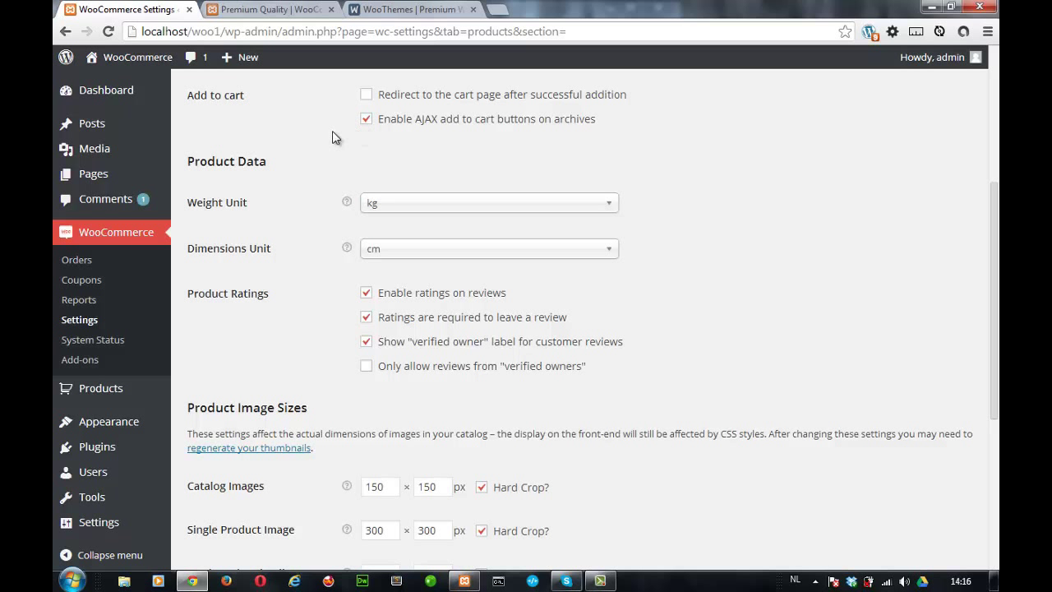
scroll(333, 134, "up", 2)
scroll(333, 131, "down", 2)
scroll(343, 197, "down", 1)
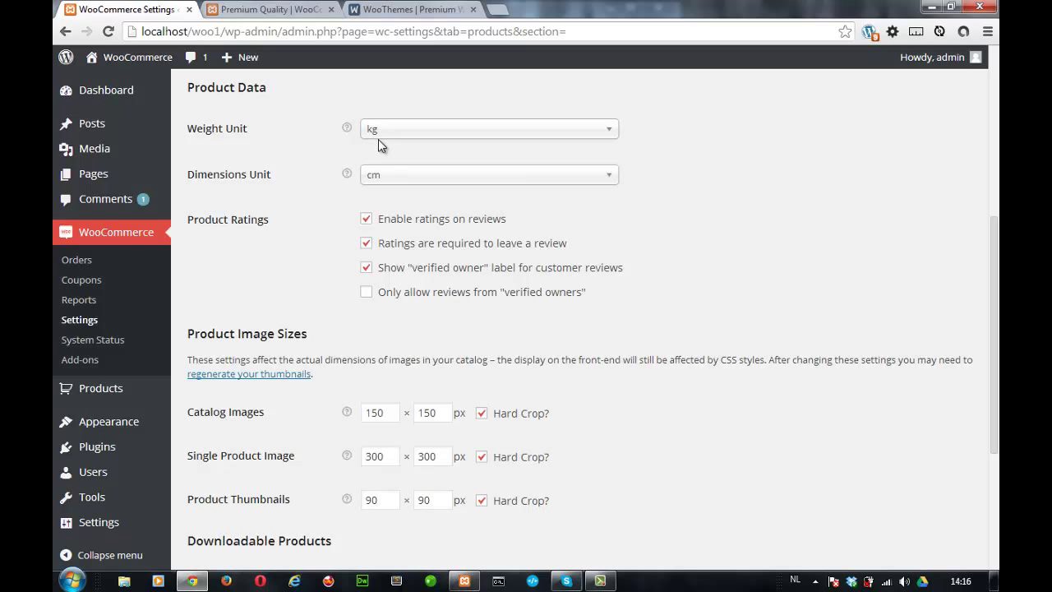
left_click(510, 127)
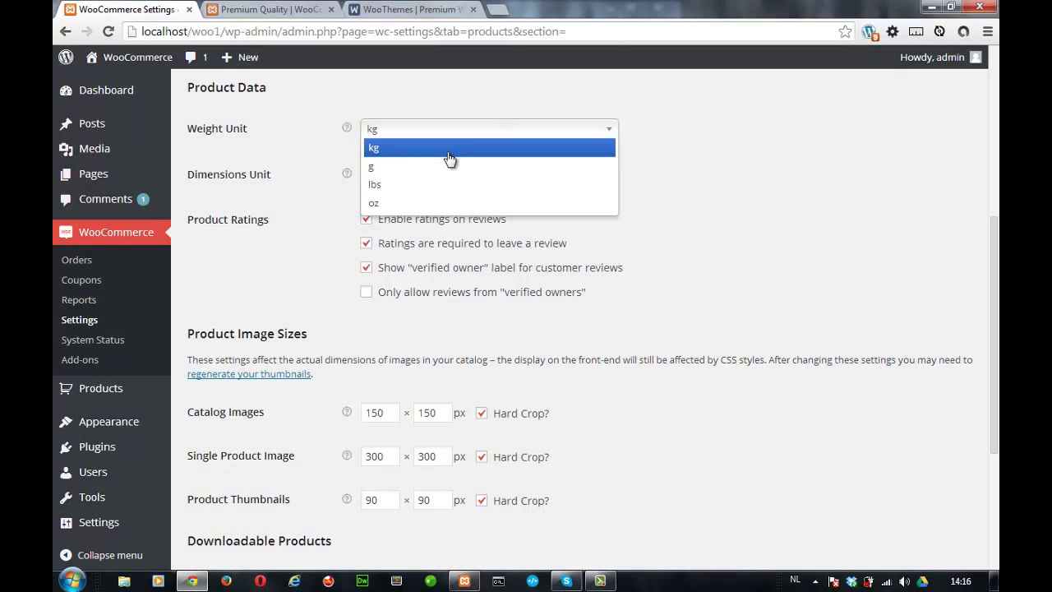
left_click(303, 171)
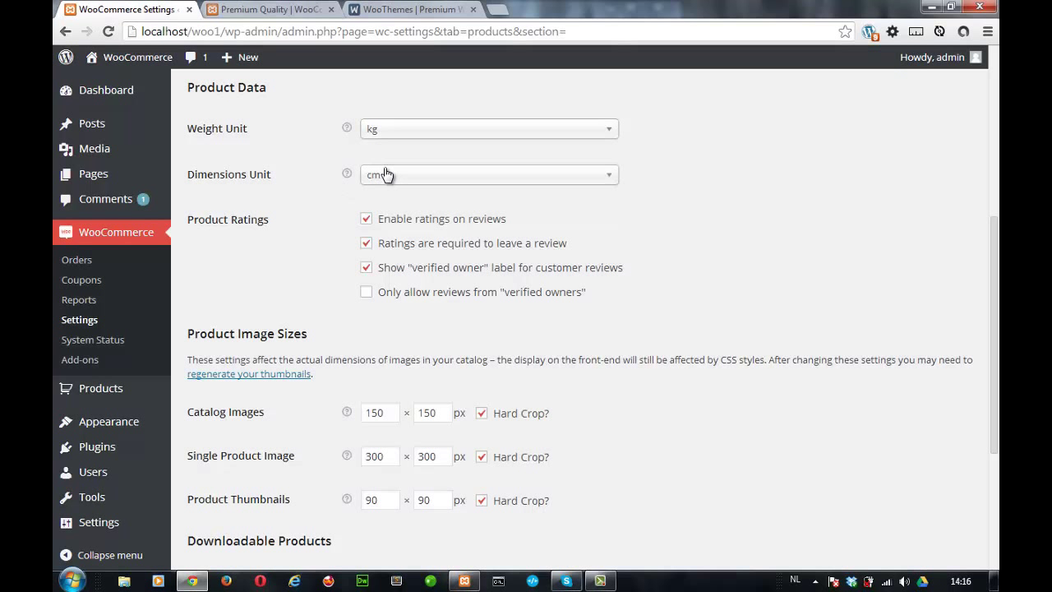
left_click(401, 180)
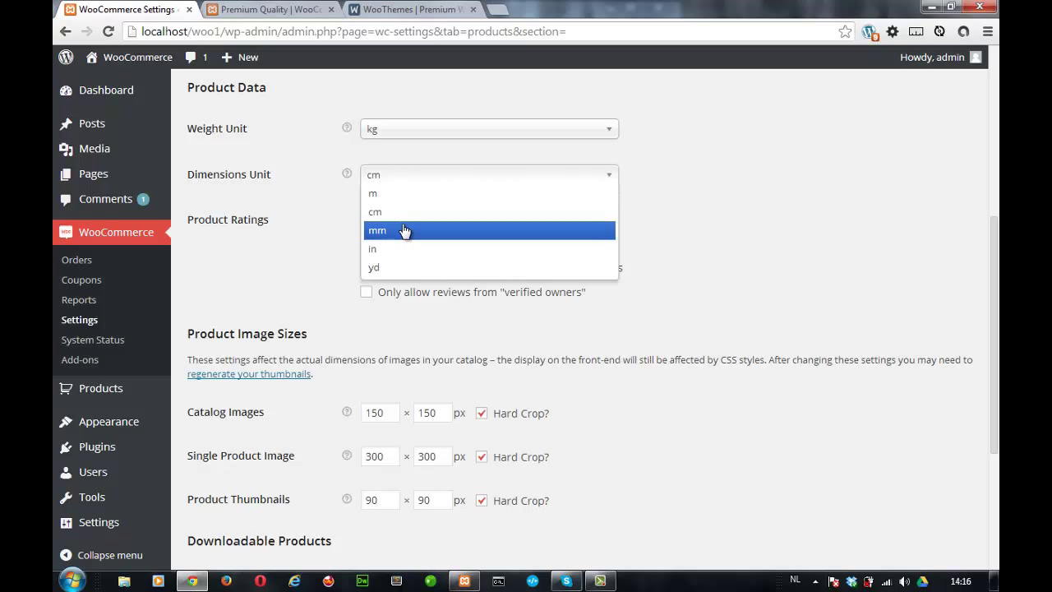
left_click(304, 260)
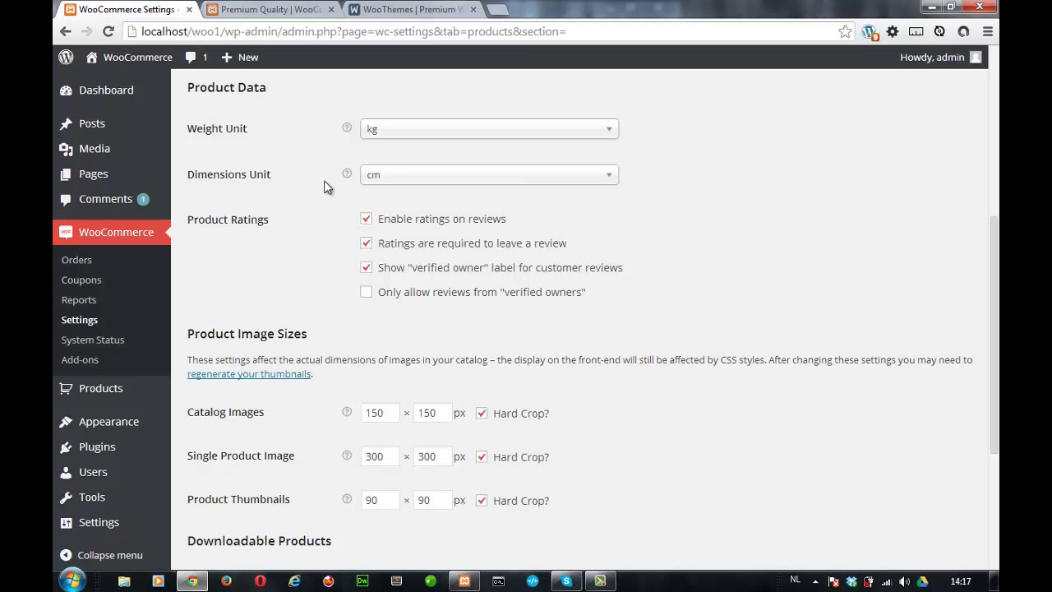
Read the help text for the Product Archive / Shop Page setting and return to the product data options.
scroll(323, 186, "up", 3)
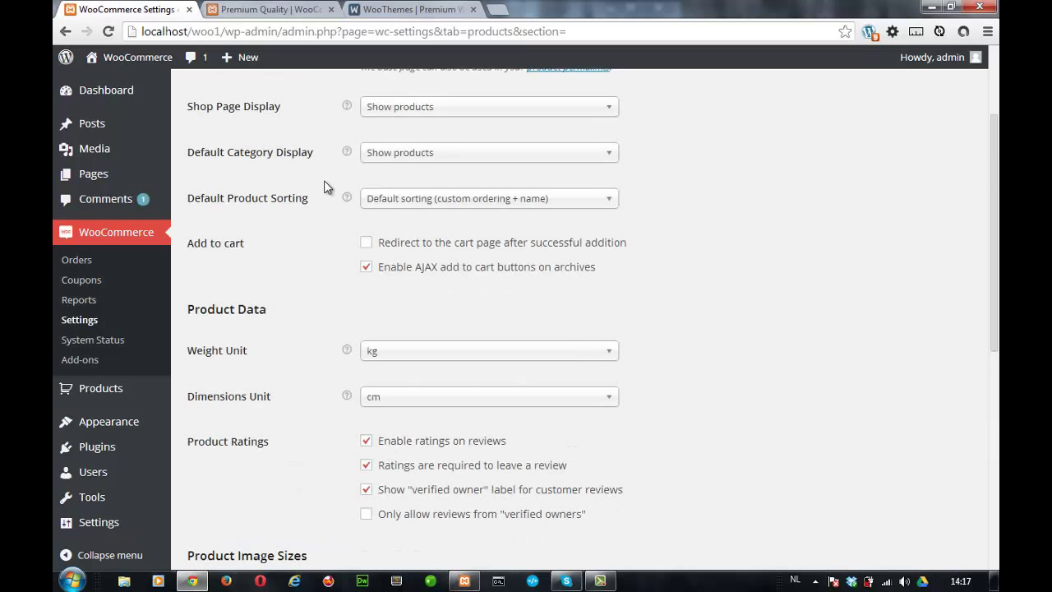
scroll(324, 187, "up", 2)
scroll(323, 187, "down", 1)
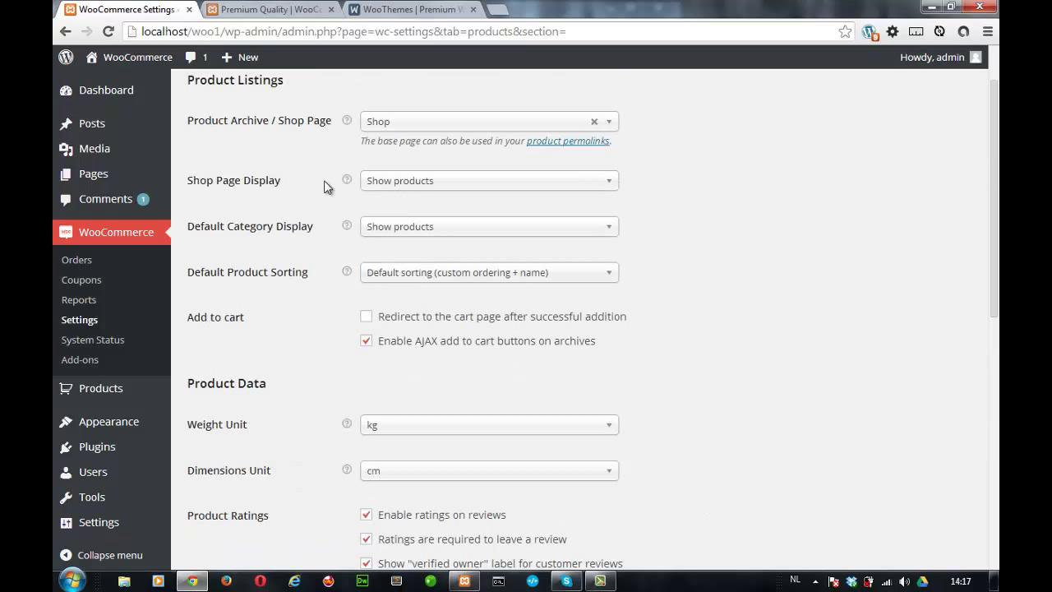
mouse_move(346, 120)
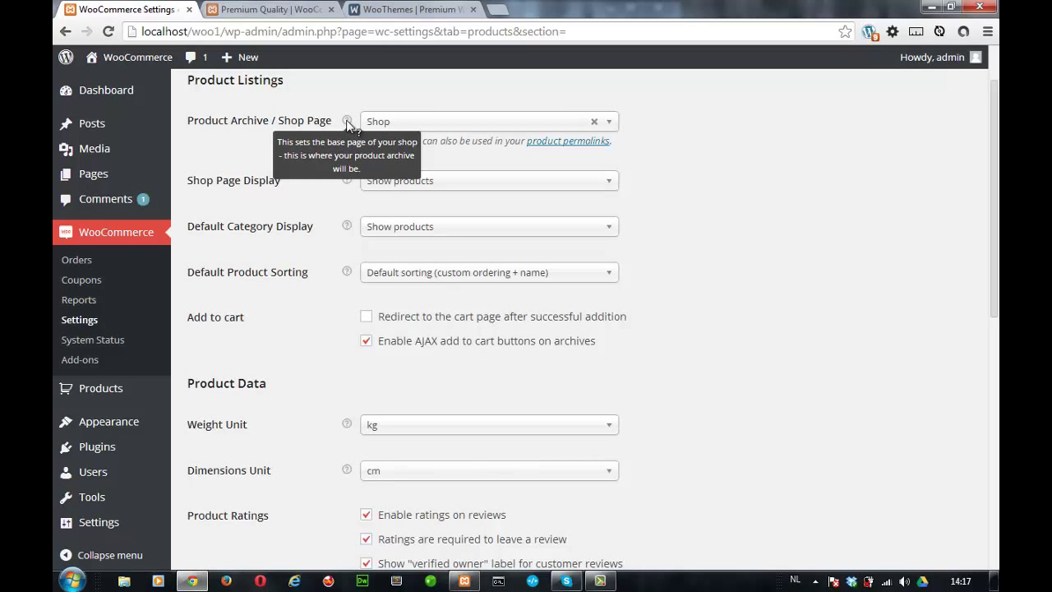
scroll(283, 340, "down", 4)
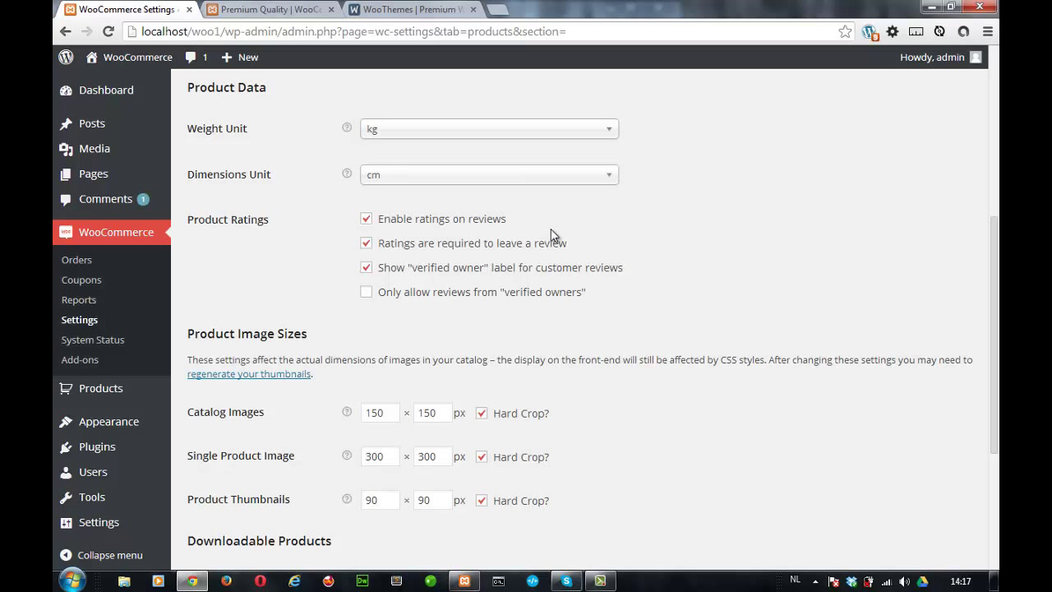
Compare the reviews and rating form on the Premium Quality product page with the Product Ratings options in the settings.
left_click(271, 9)
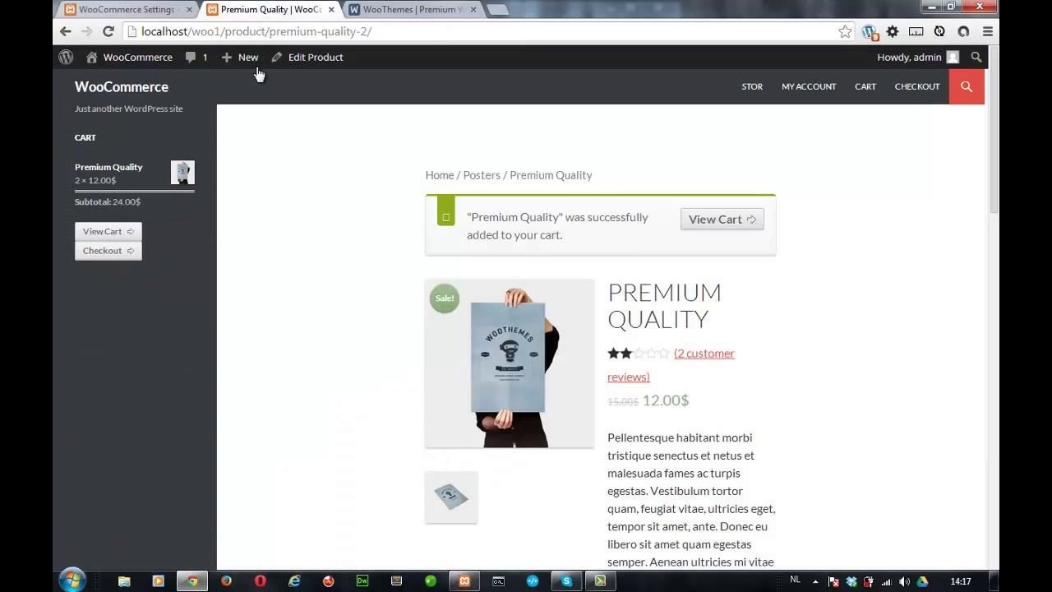
scroll(378, 312, "down", 6)
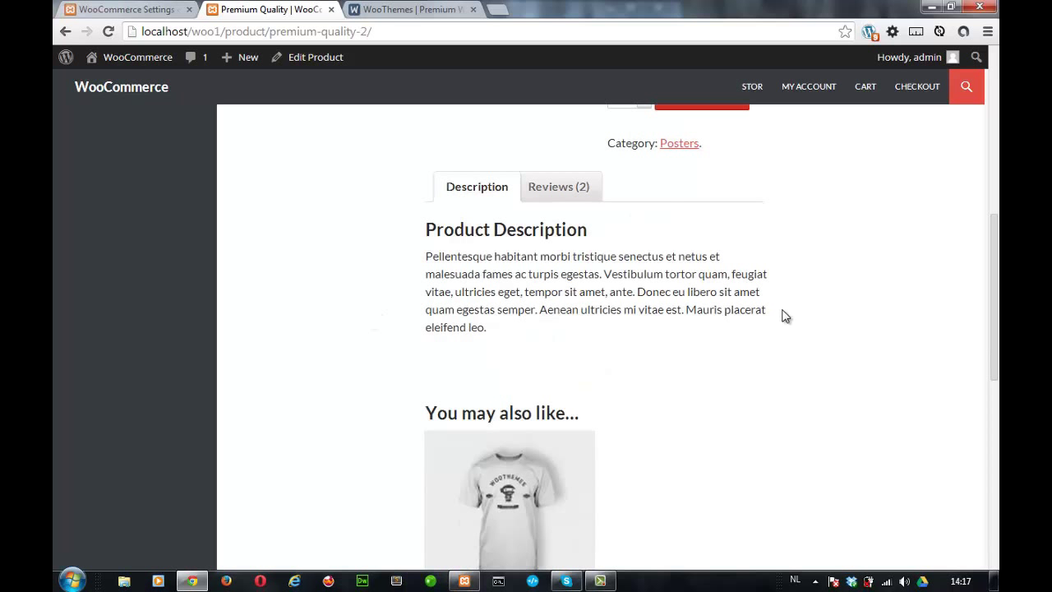
left_click(560, 187)
scroll(645, 233, "down", 1)
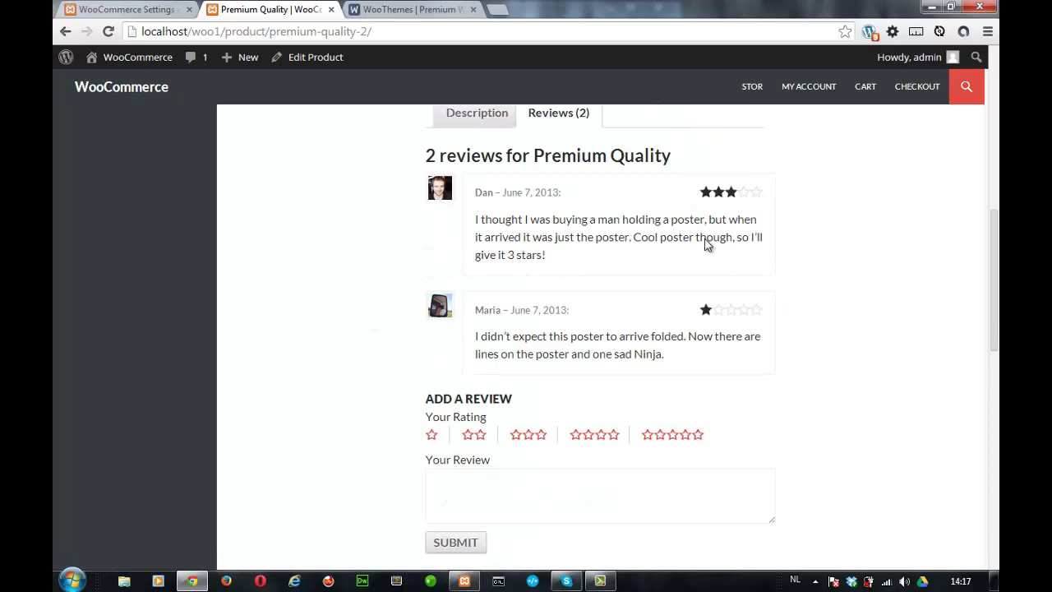
left_click(93, 10)
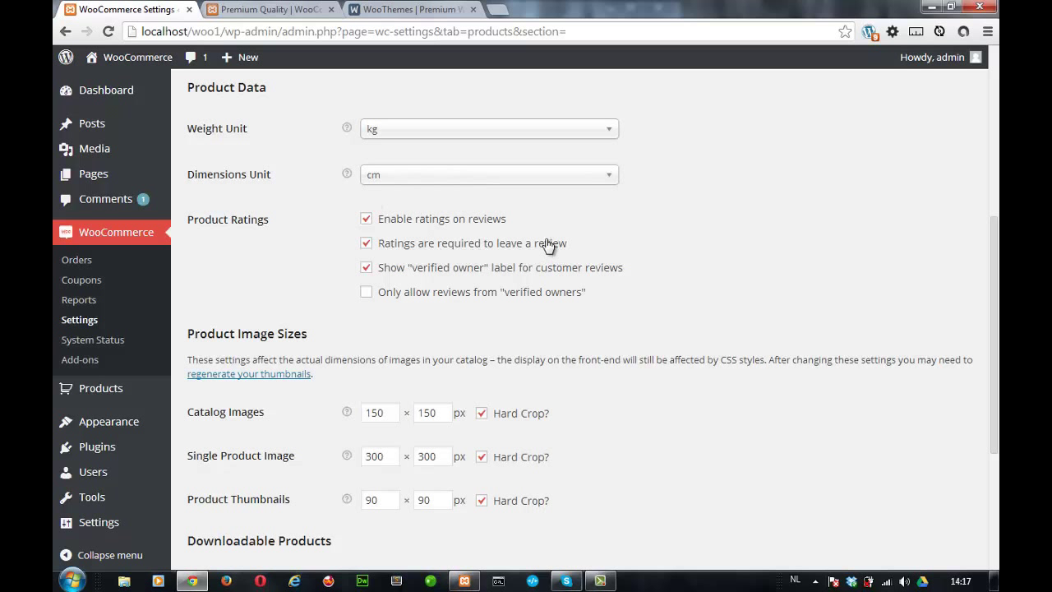
left_click(285, 12)
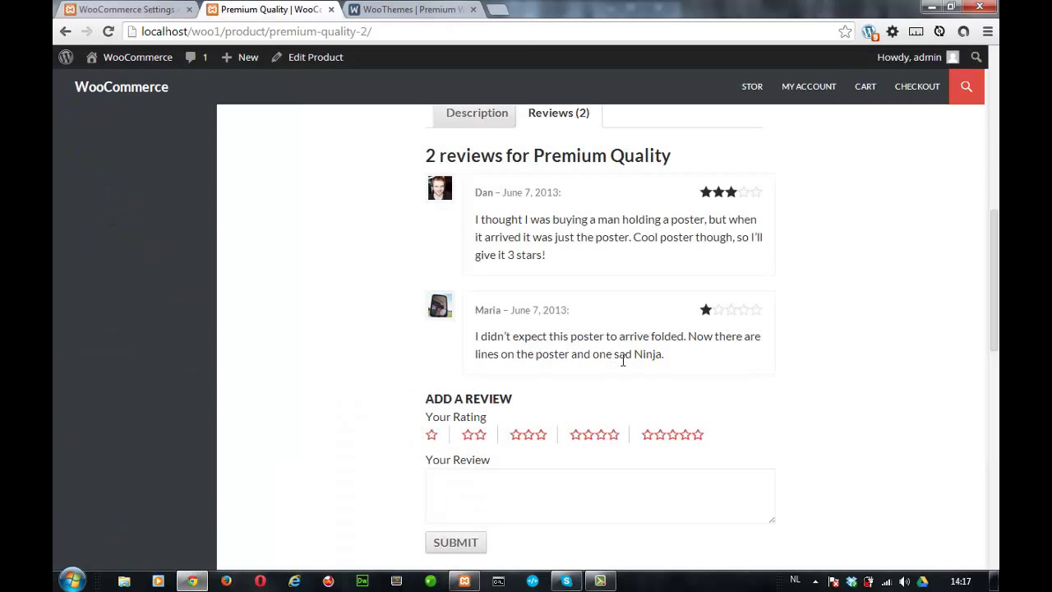
left_click(177, 10)
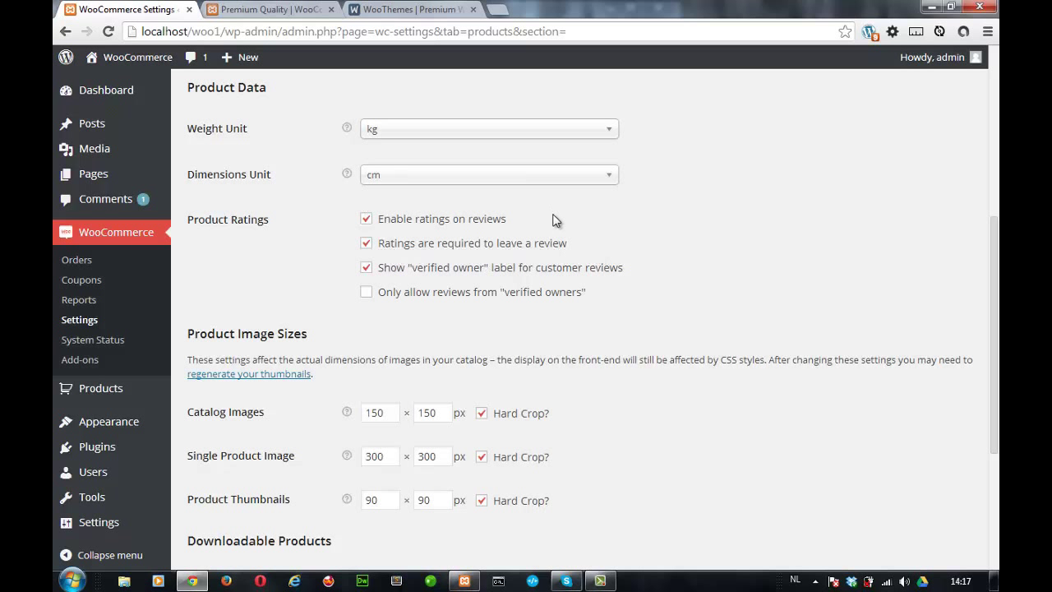
Examine the Product Image Sizes settings, focusing on the dimensions for catalog images and the single product image.
scroll(520, 238, "down", 1)
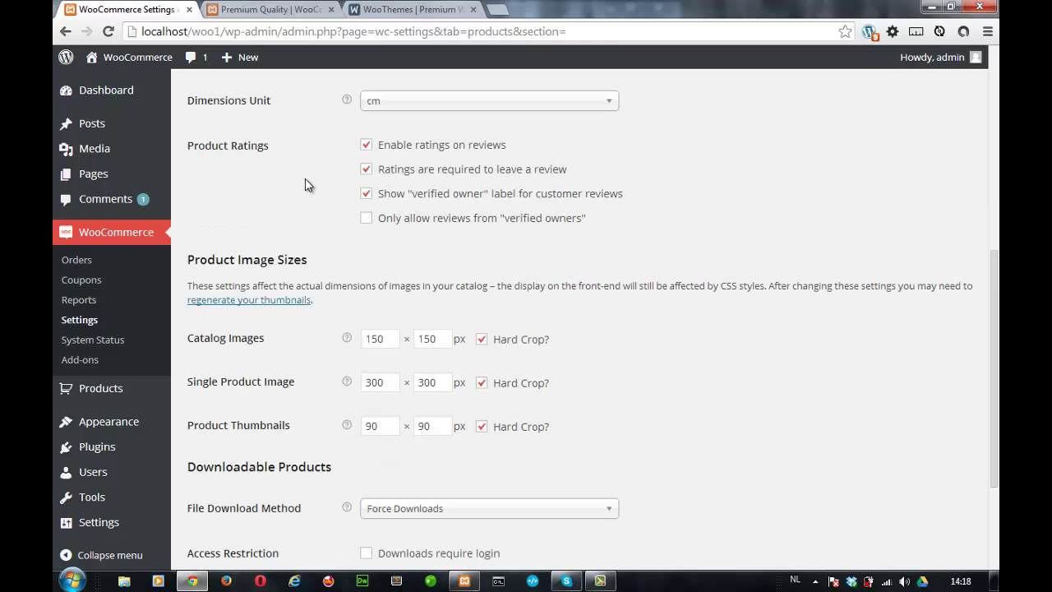
scroll(305, 185, "down", 1)
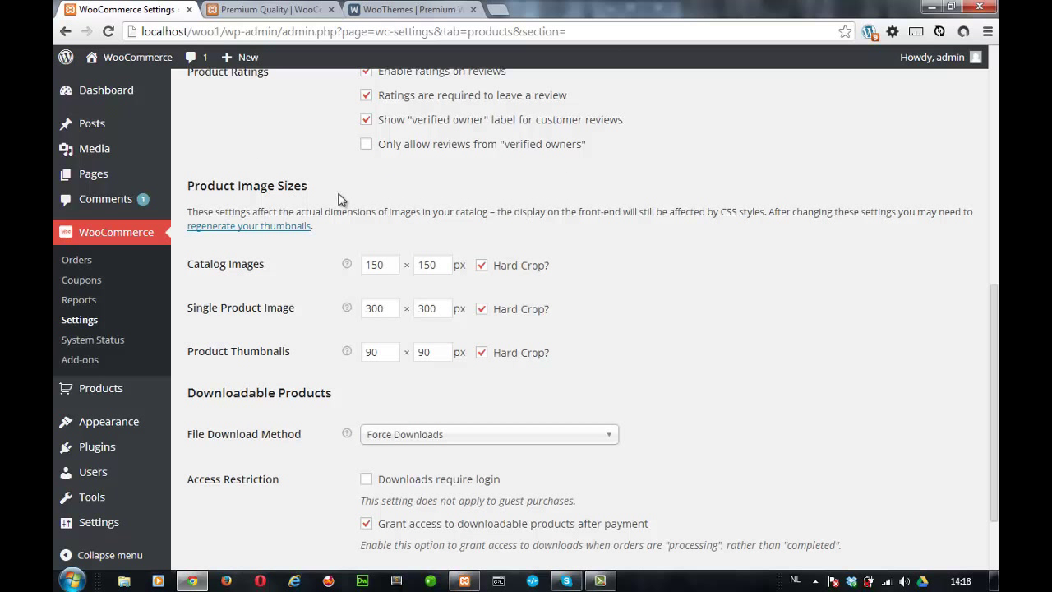
scroll(363, 184, "down", 1)
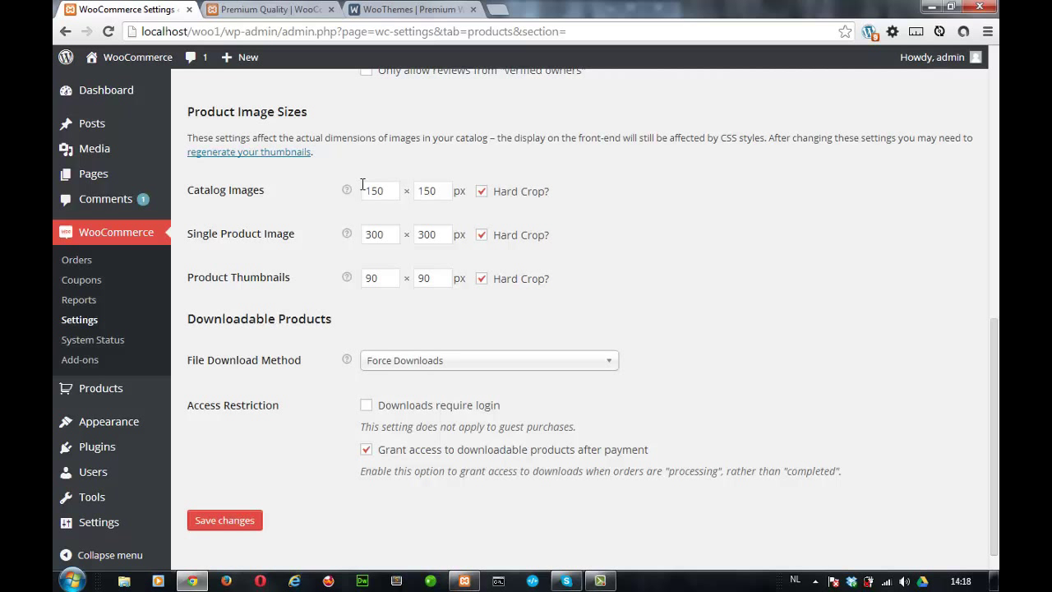
left_click_drag(363, 192, 399, 192)
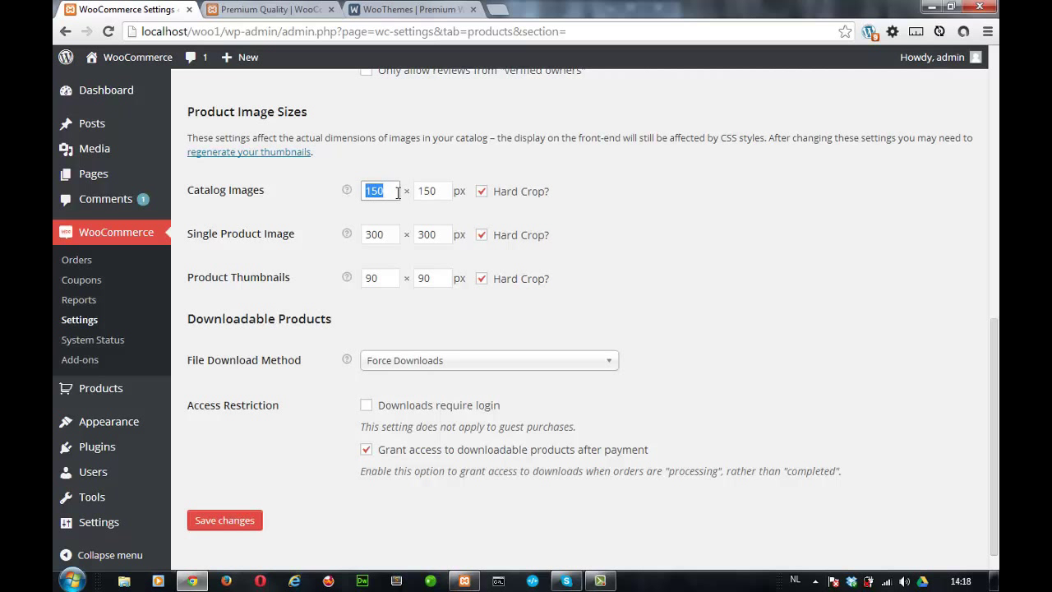
left_click(447, 189)
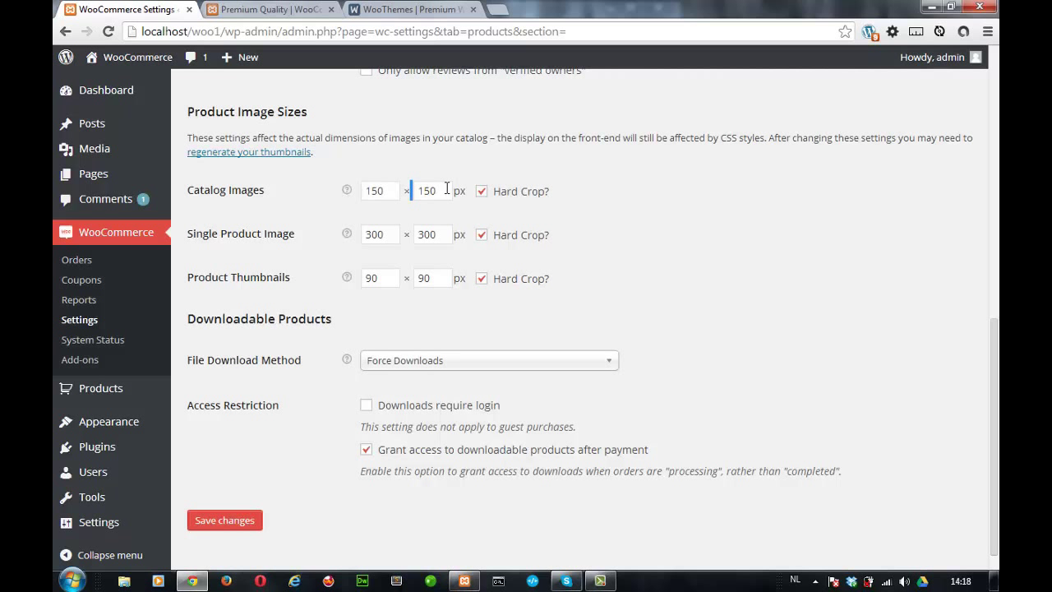
double_click(369, 192)
mouse_move(347, 192)
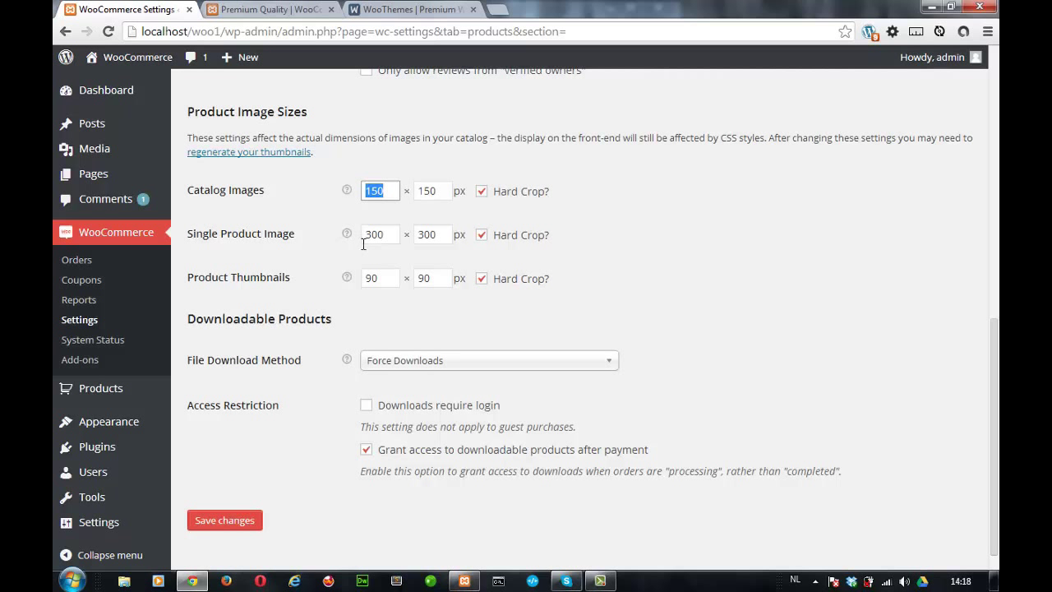
double_click(370, 234)
double_click(449, 237)
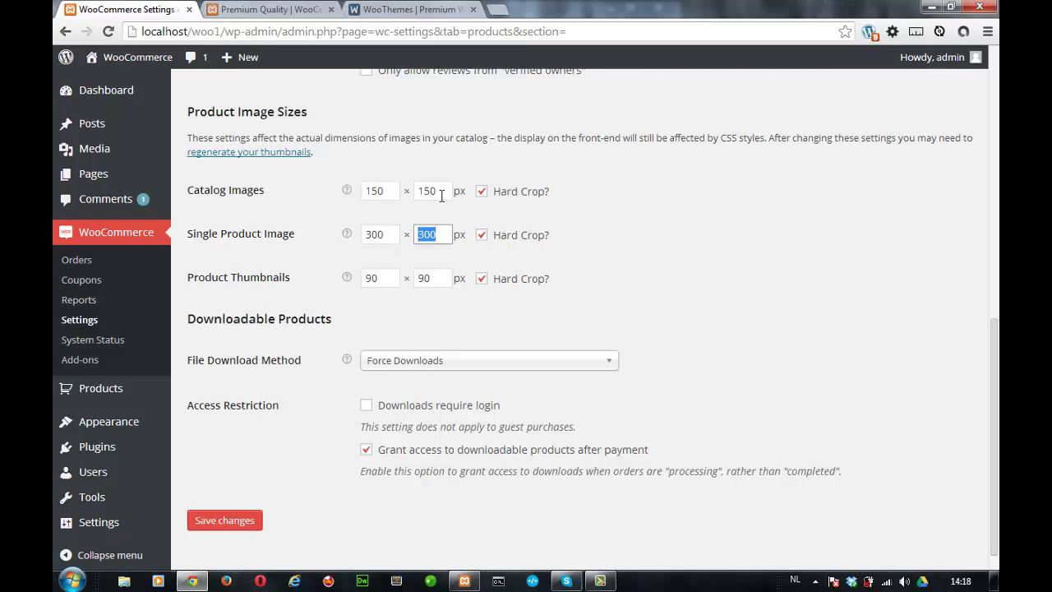
Compare the catalog image dimensions with the single product image dimensions and try the Hard Crop option for catalog images.
double_click(370, 191)
left_click(370, 235)
double_click(365, 190)
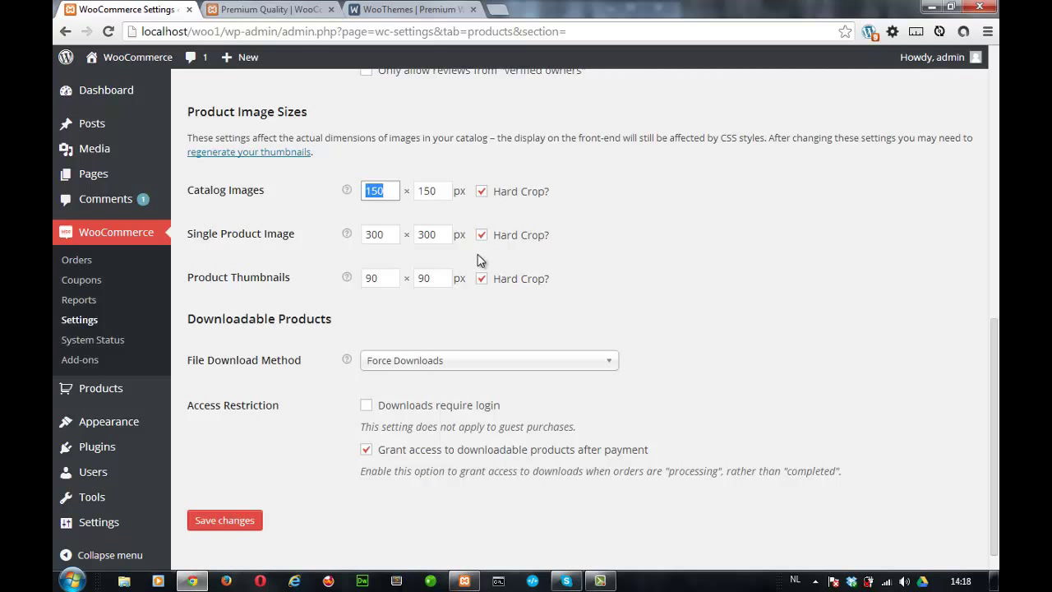
left_click(483, 195)
left_click(481, 190)
Check the available file download methods for downloadable products.
scroll(488, 223, "down", 1)
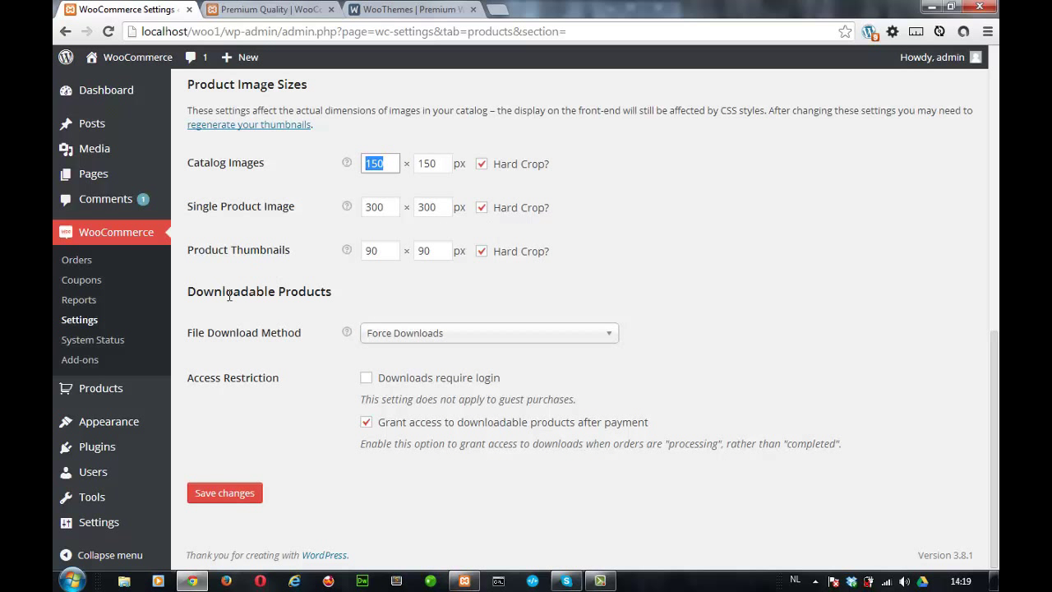
left_click(409, 341)
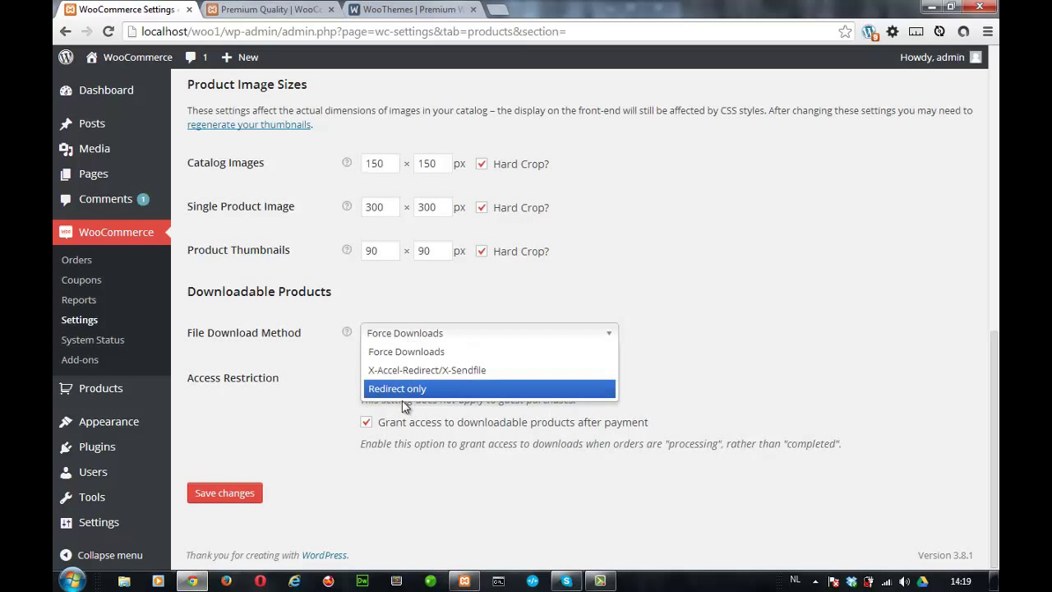
left_click(412, 341)
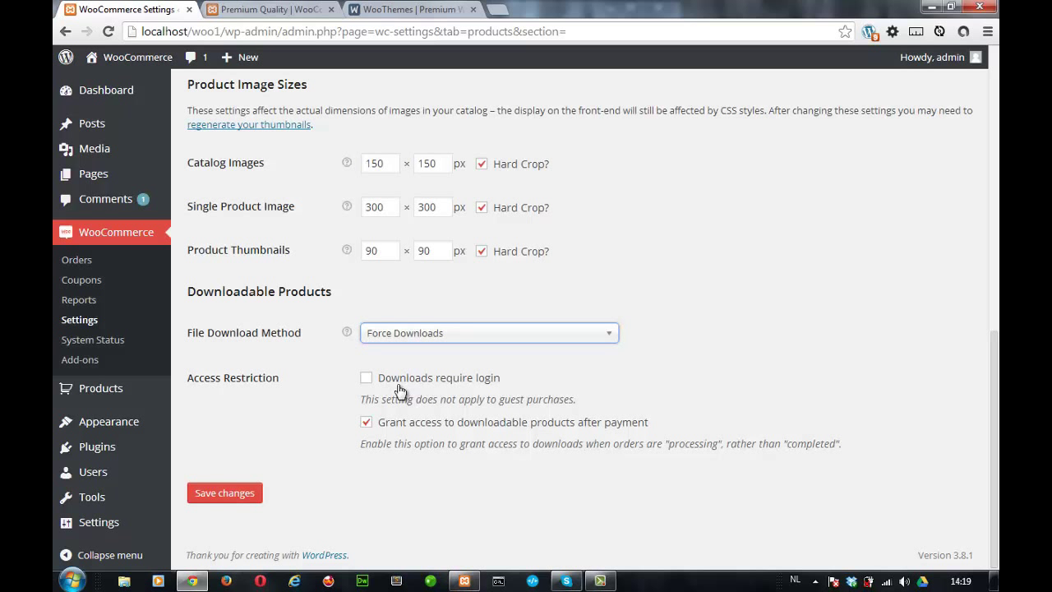
Make downloads require login under Access Restriction and save the product settings.
left_click(367, 379)
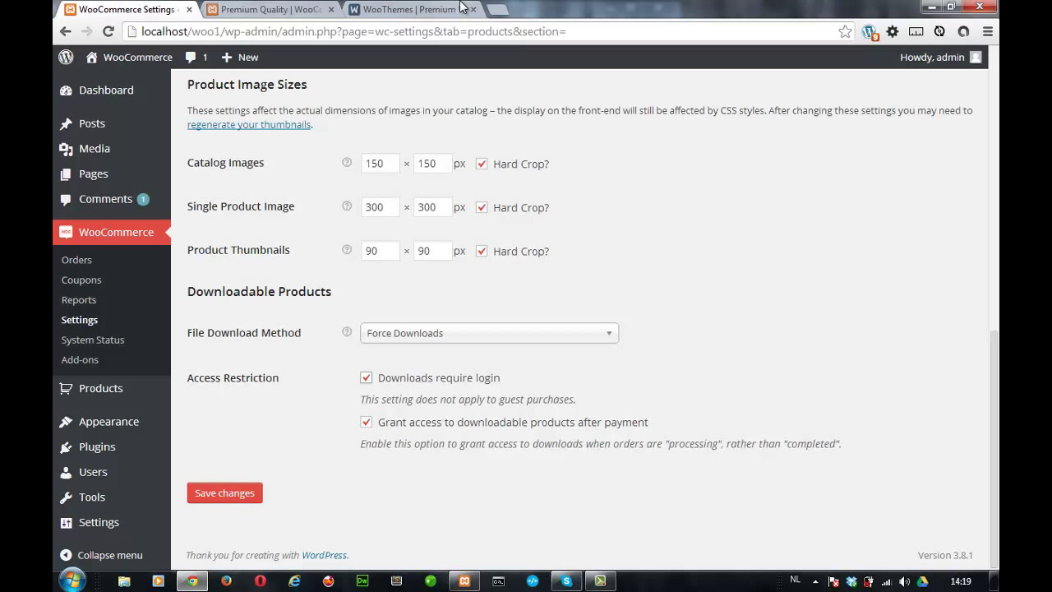
left_click(456, 35)
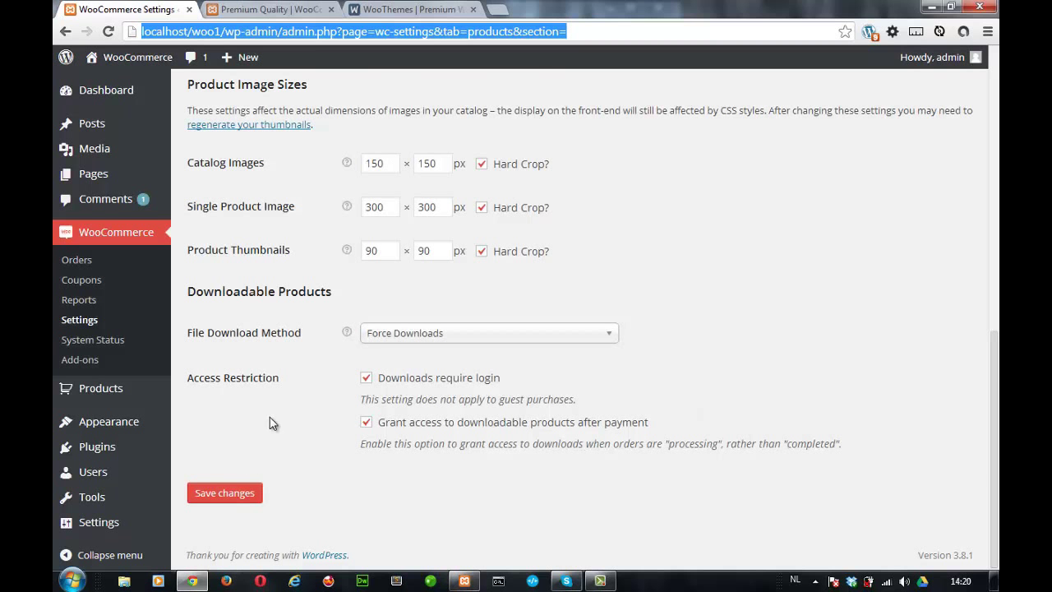
scroll(274, 415, "up", 2)
scroll(274, 415, "down", 2)
left_click(222, 500)
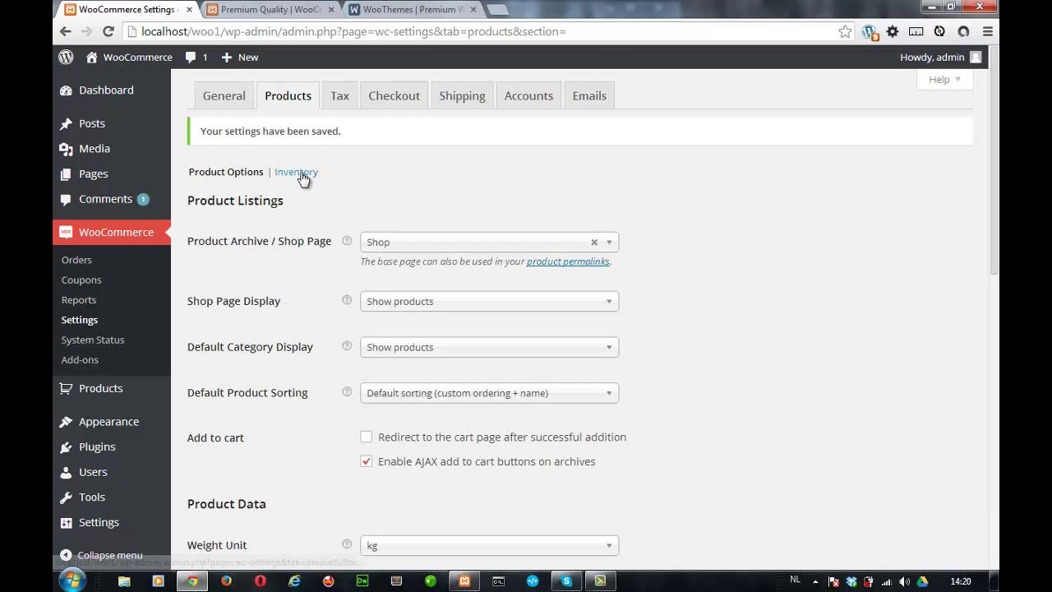
Open the inventory options and examine the hold stock time, notification recipient, and low and out of stock thresholds.
left_click(301, 176)
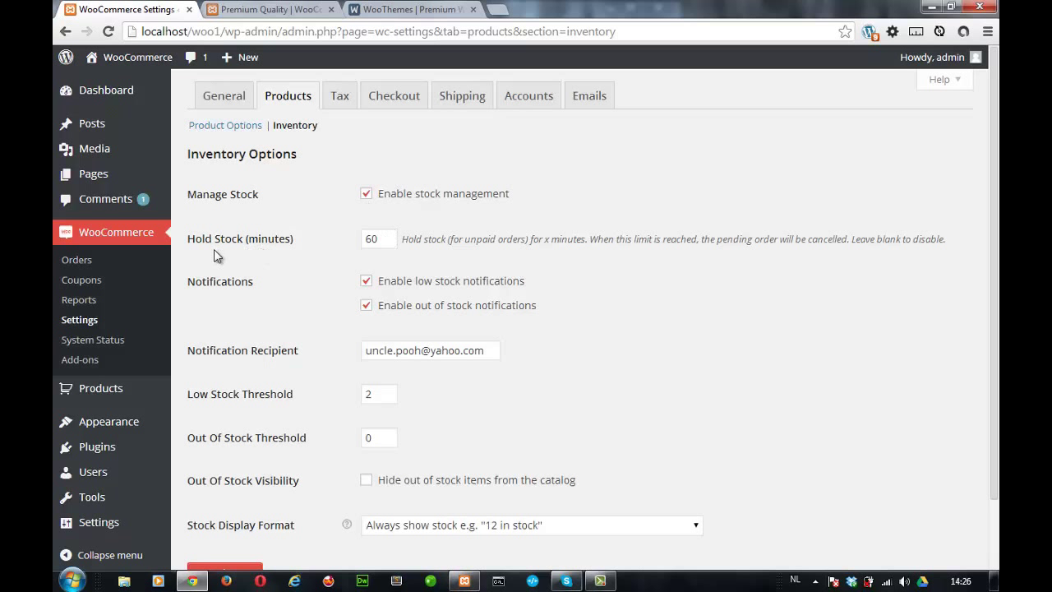
left_click_drag(379, 238, 345, 238)
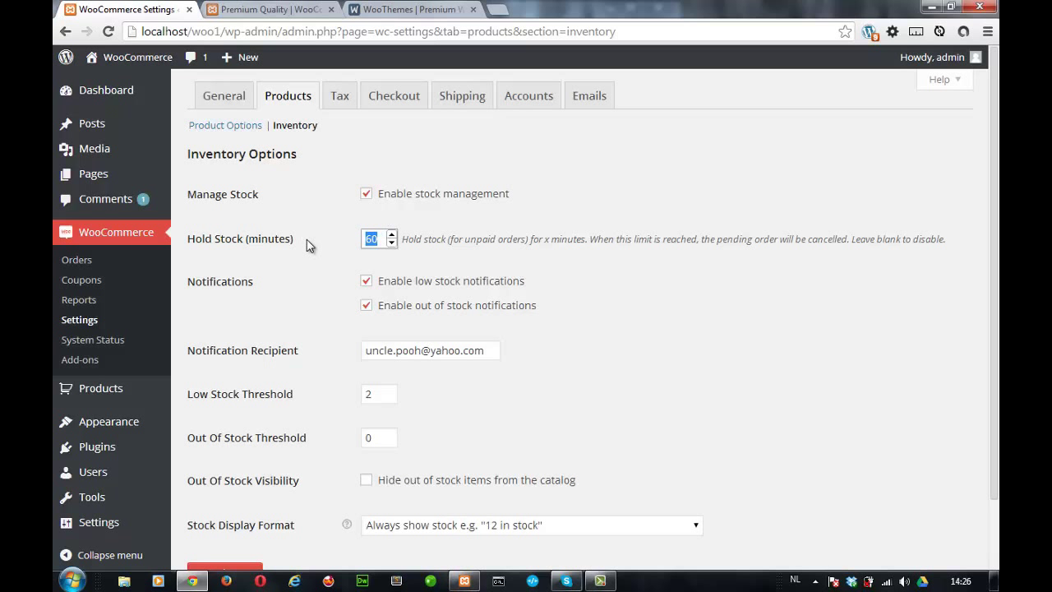
scroll(307, 239, "down", 1)
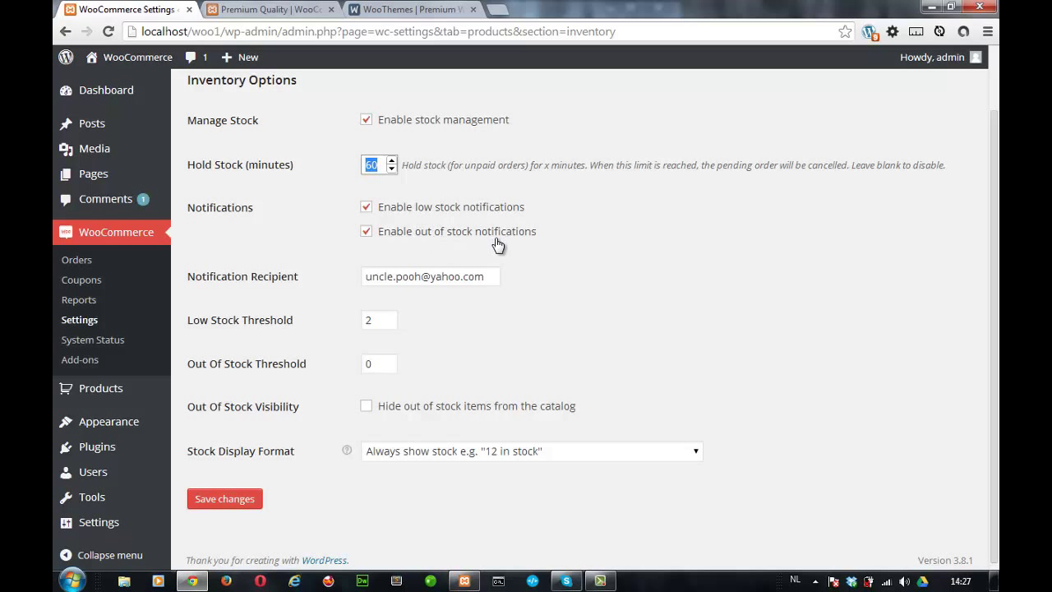
left_click_drag(365, 277, 493, 277)
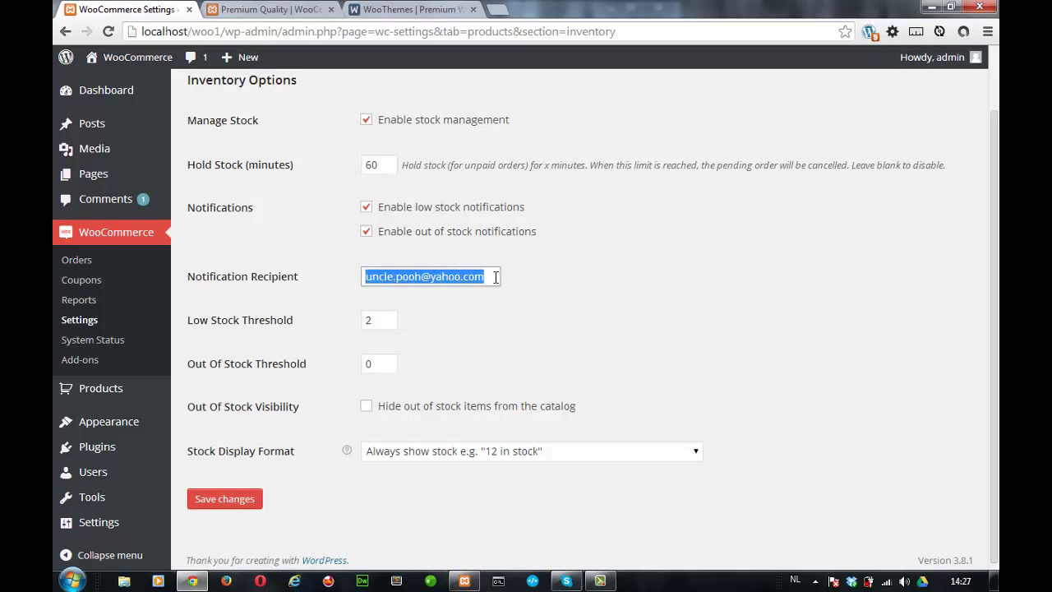
left_click(273, 210)
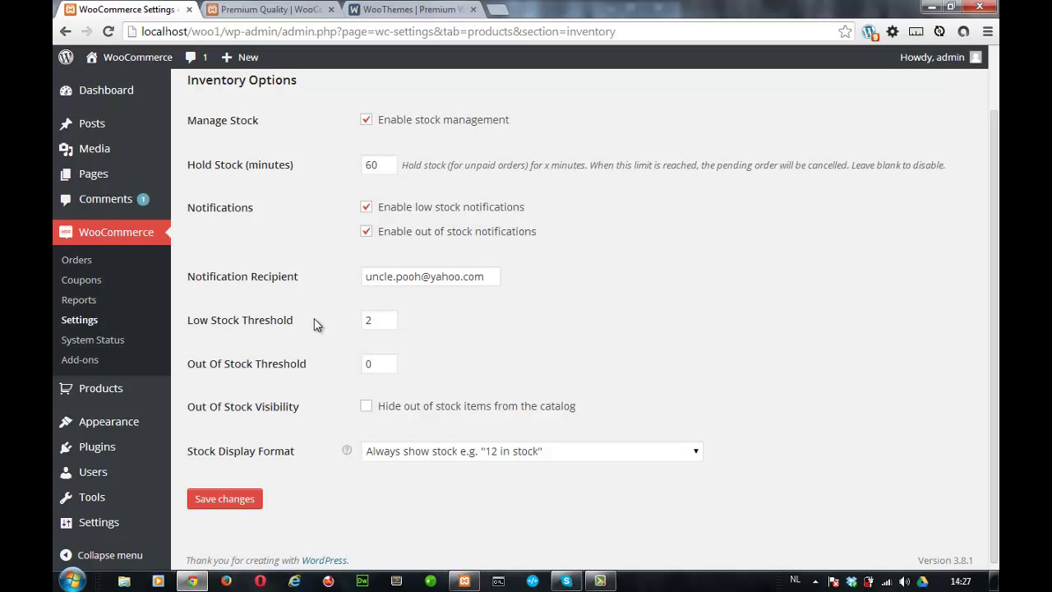
scroll(313, 325, "down", 1)
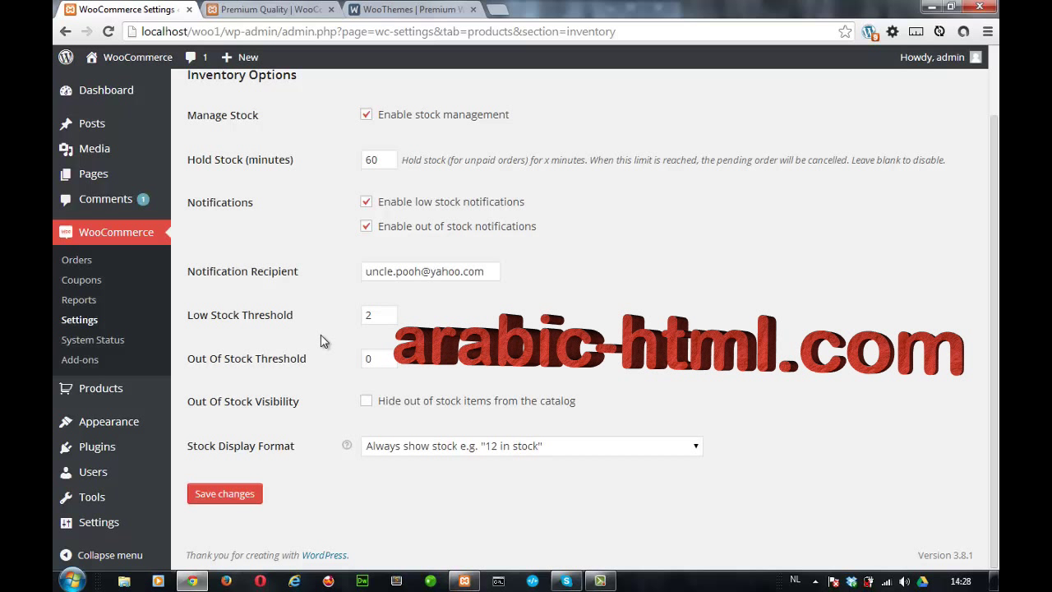
double_click(363, 315)
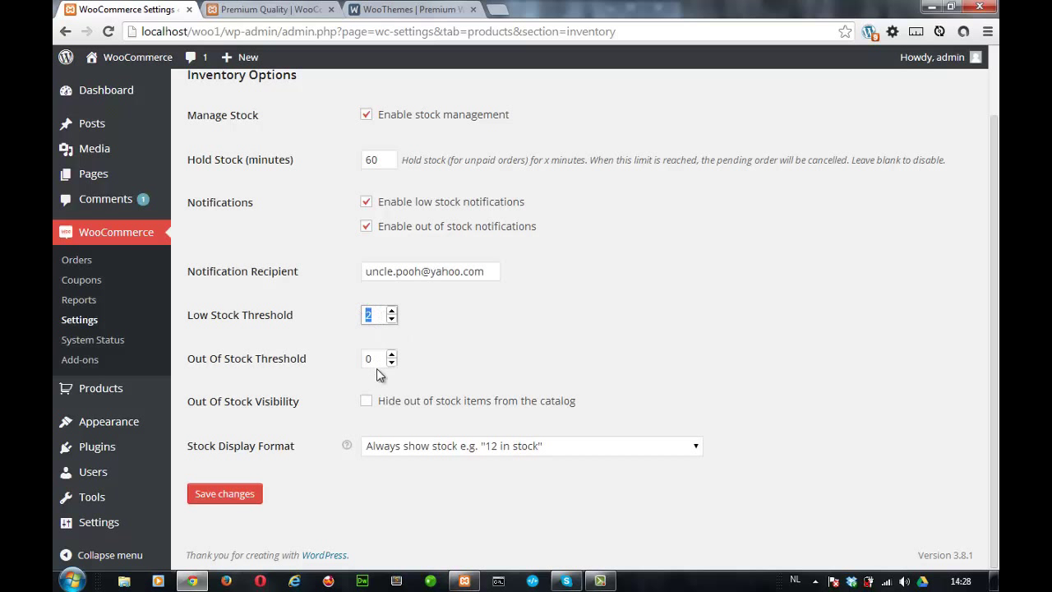
double_click(367, 358)
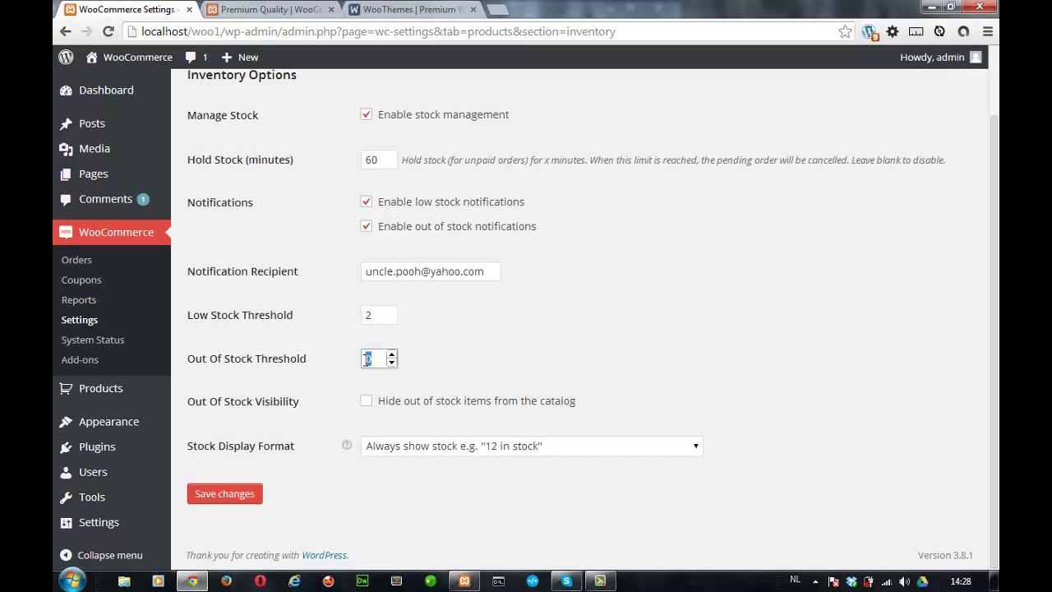
Hide out of stock items from the catalog and save the inventory options.
left_click(366, 401)
left_click(248, 495)
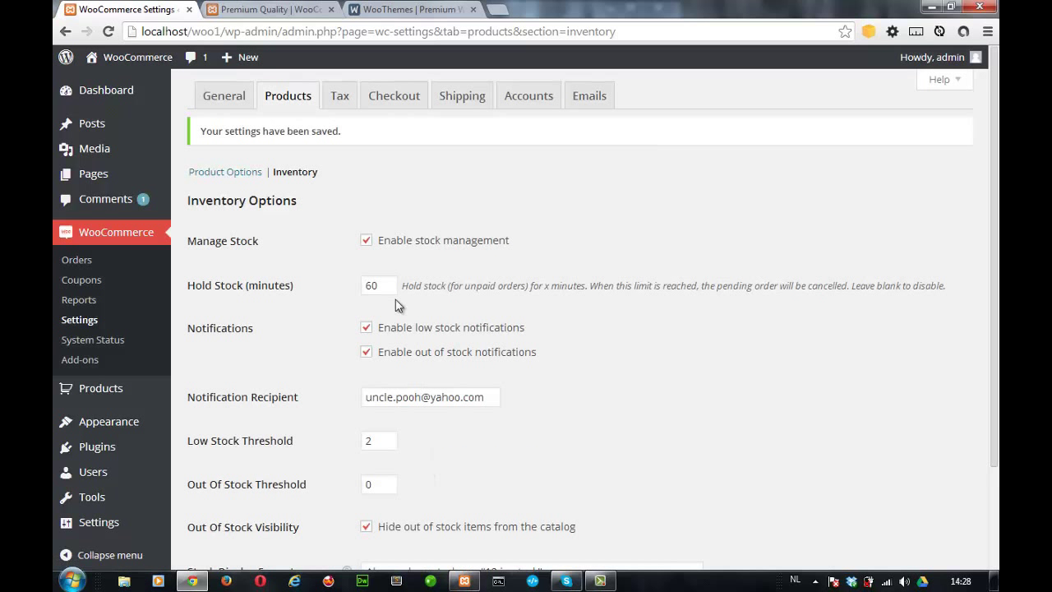
Open the tax options and try enabling taxes and tax calculations.
left_click(341, 98)
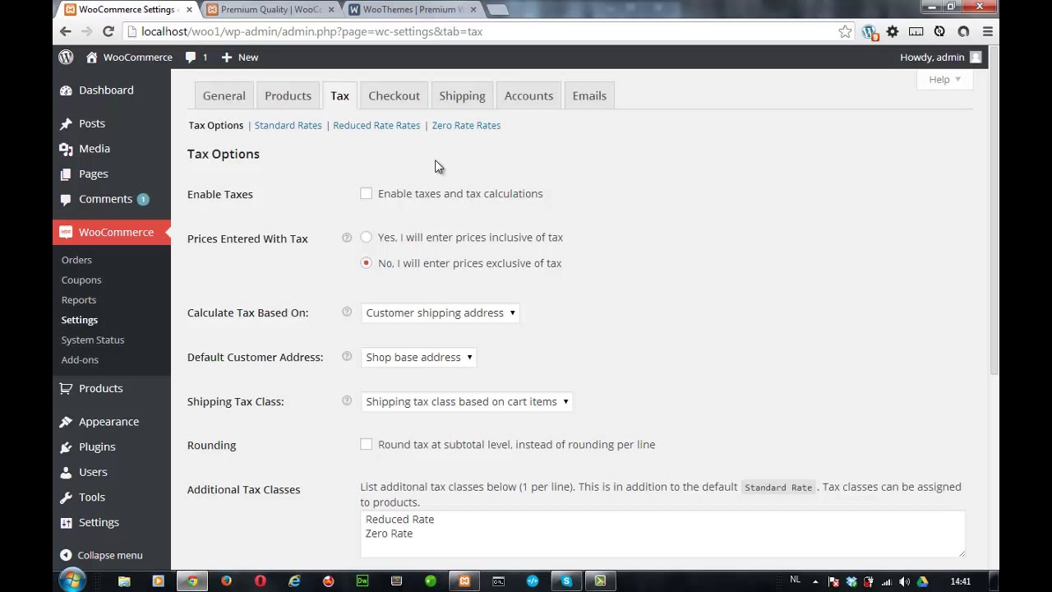
scroll(435, 166, "down", 1)
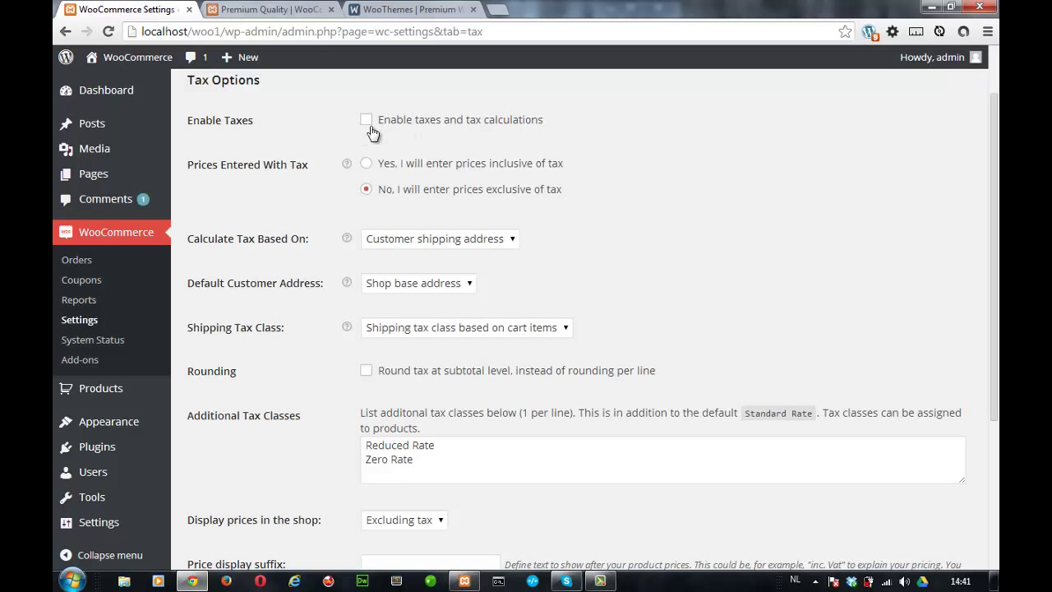
scroll(466, 129, "up", 1)
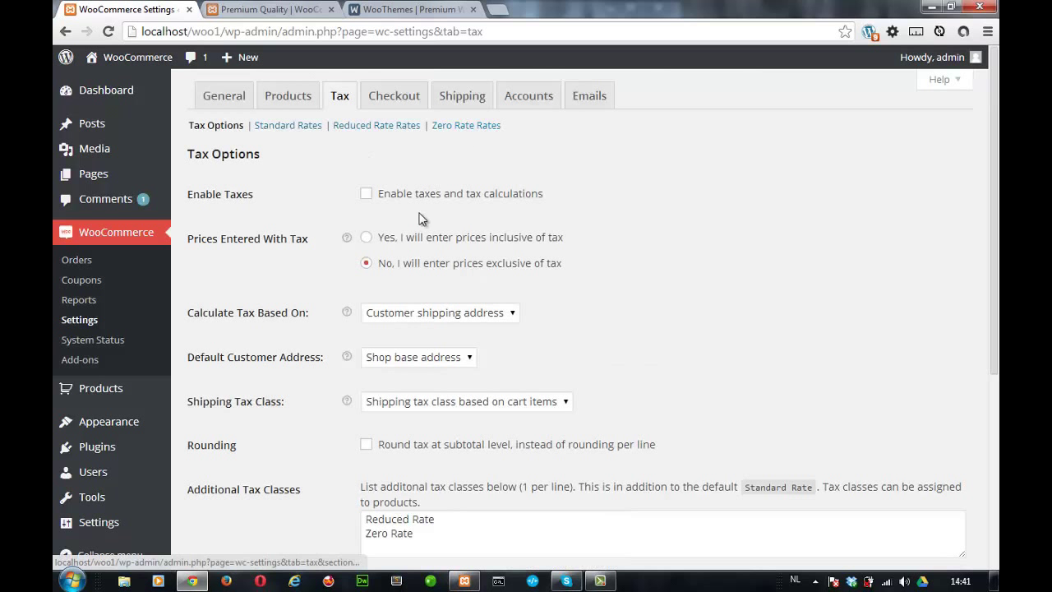
left_click(366, 194)
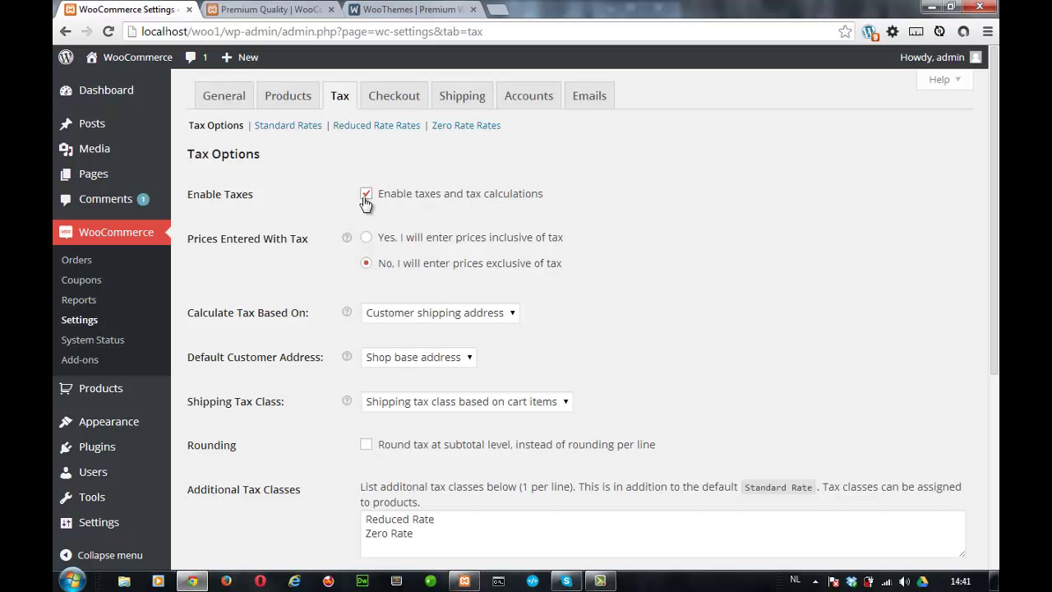
left_click(366, 196)
Set prices to be entered inclusive of tax and check the choices for the address used in tax calculation.
scroll(337, 217, "down", 1)
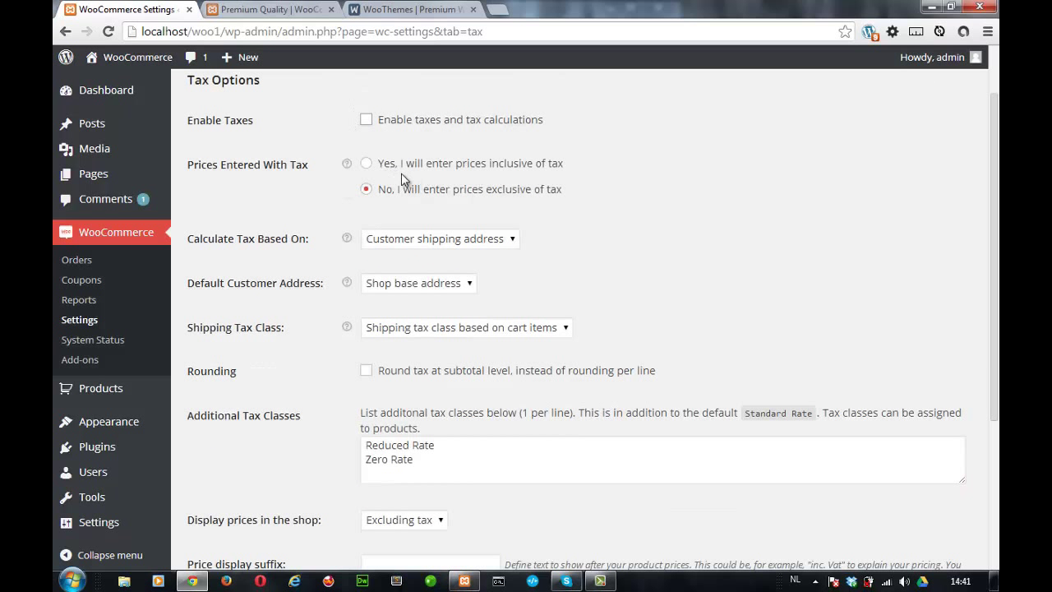
left_click(366, 164)
left_click(452, 240)
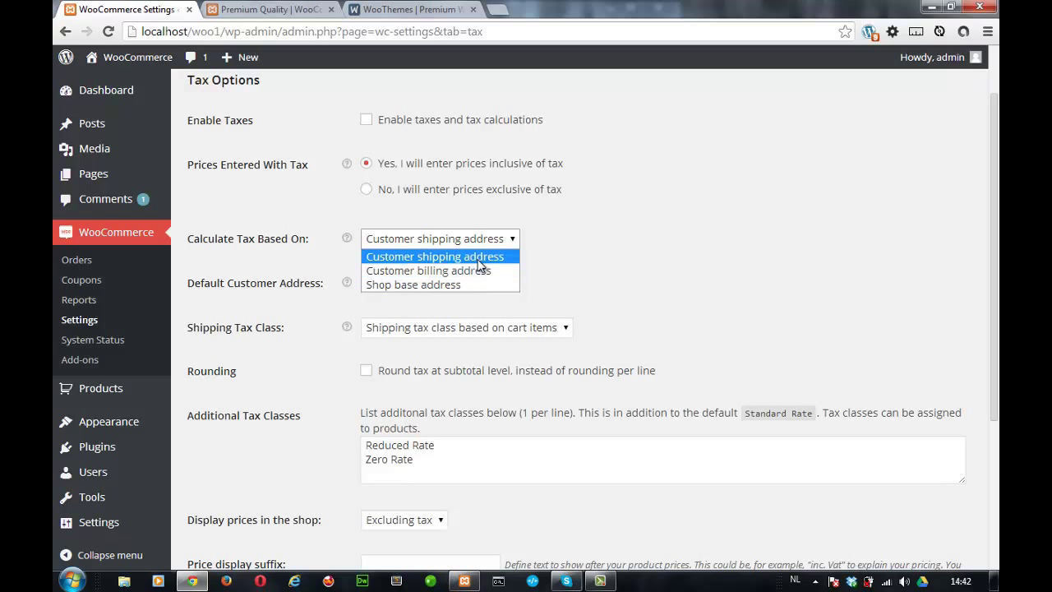
left_click(566, 262)
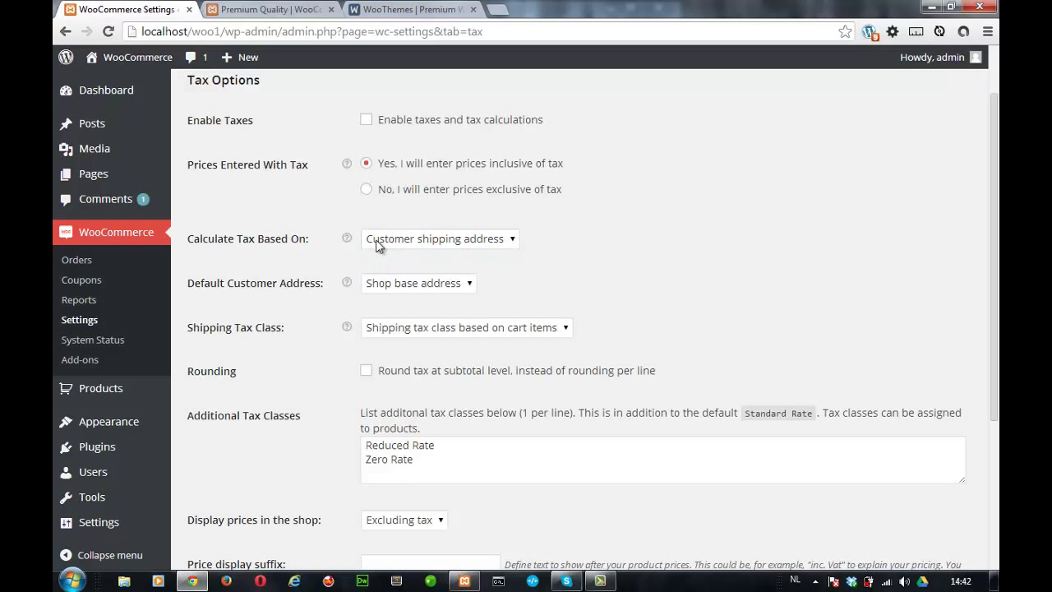
Add an additional tax class named "arabic Rate" below Zero Rate and save the tax options.
scroll(334, 242, "down", 3)
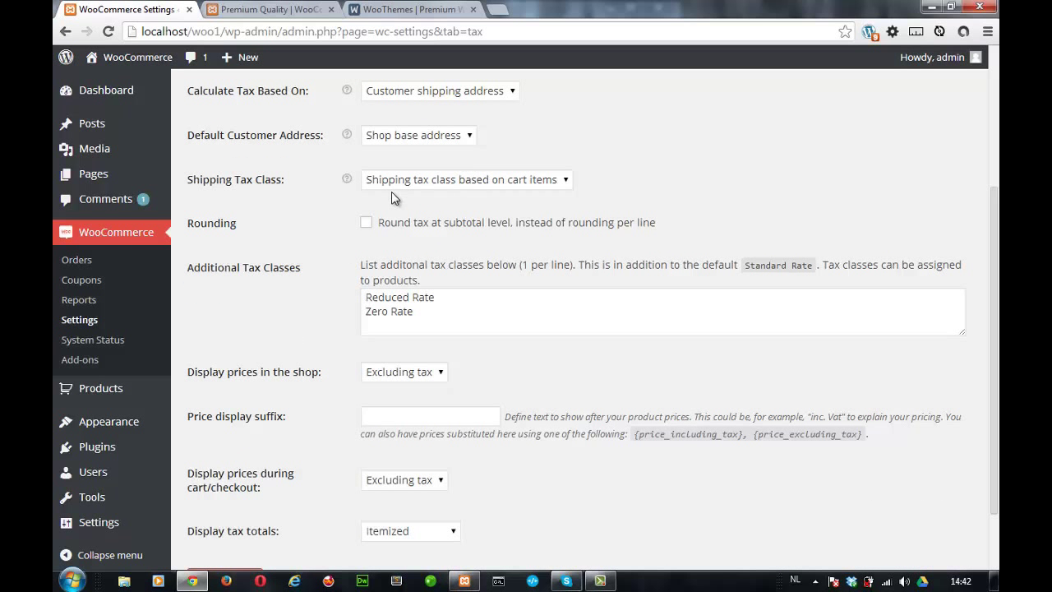
scroll(369, 198, "down", 2)
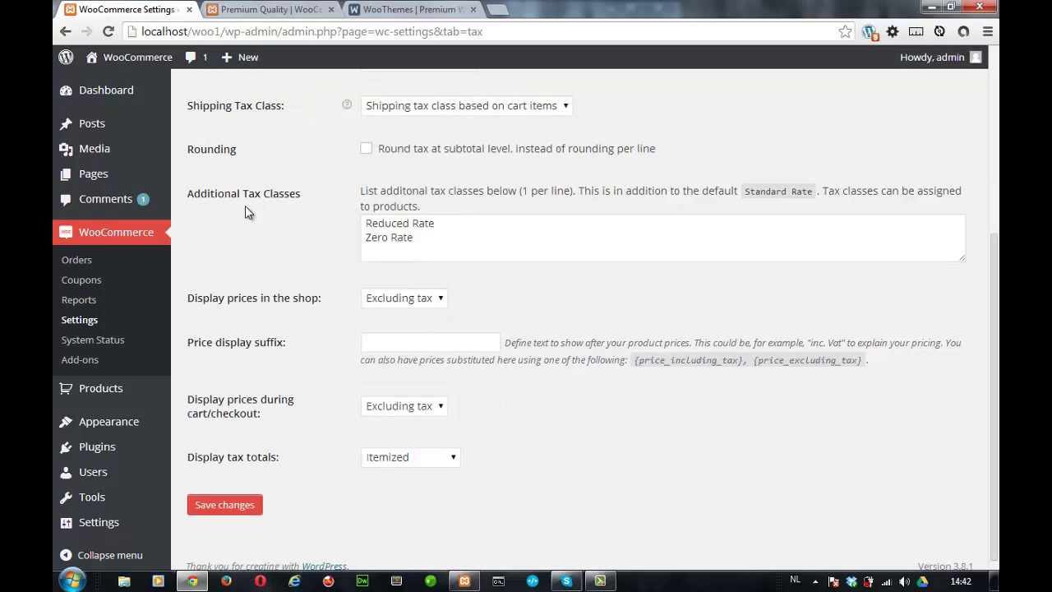
scroll(503, 206, "up", 5)
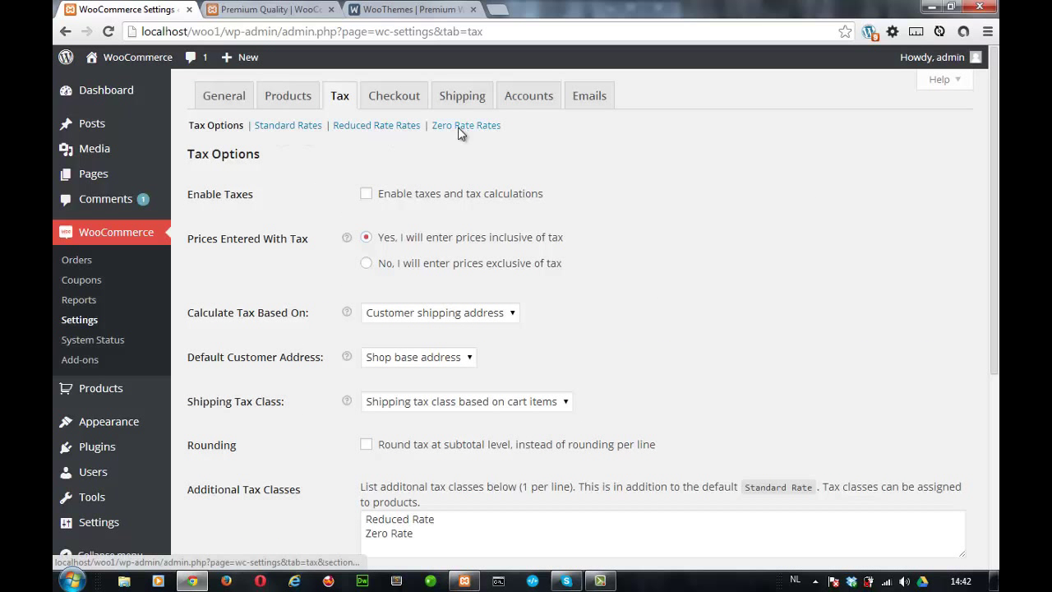
scroll(327, 197, "down", 5)
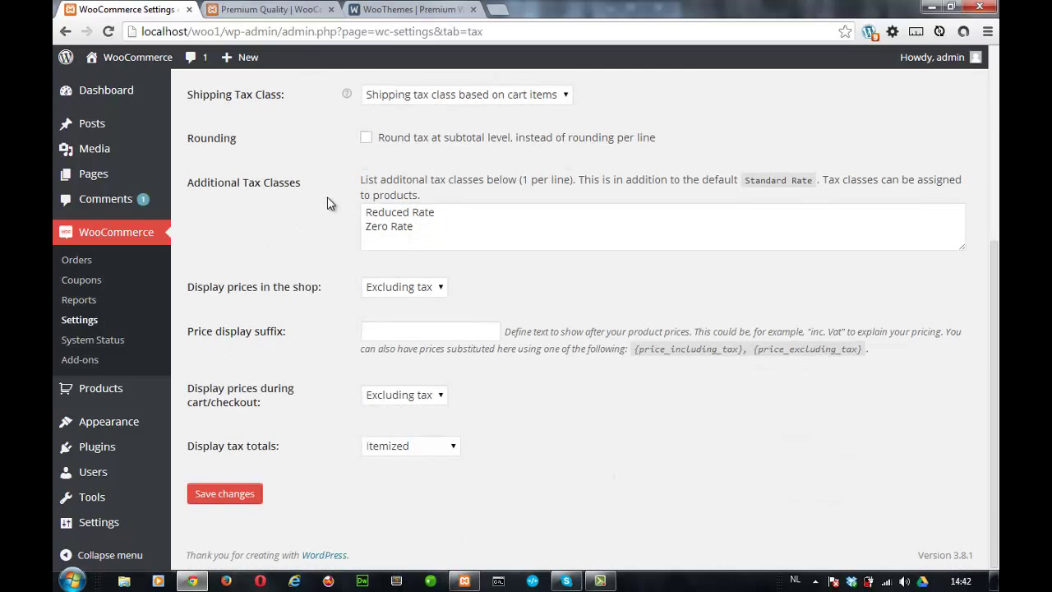
scroll(327, 204, "up", 5)
scroll(327, 198, "down", 5)
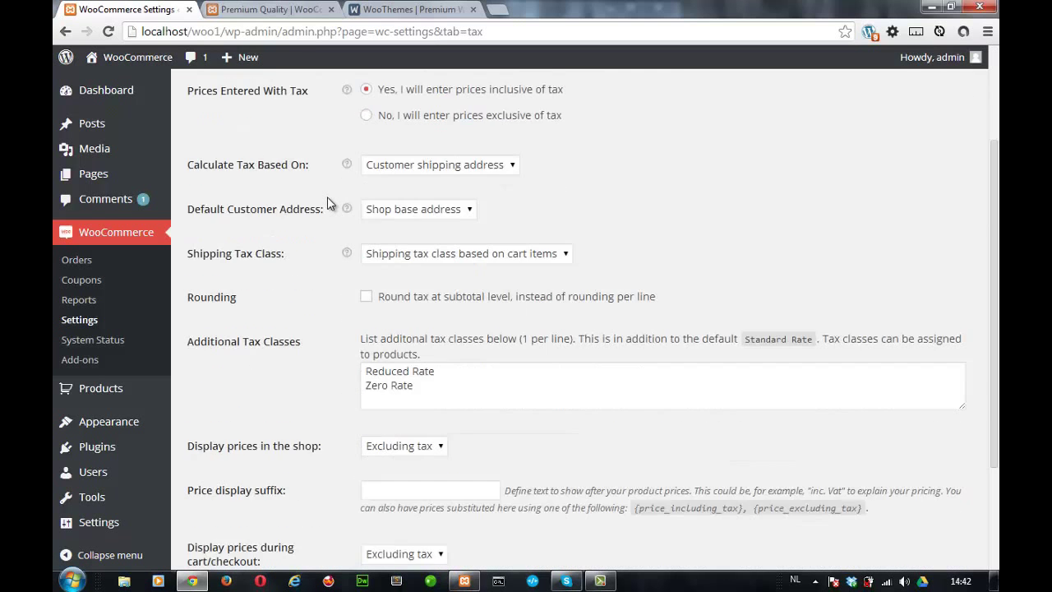
left_click(438, 241)
key("Return")
type("ara")
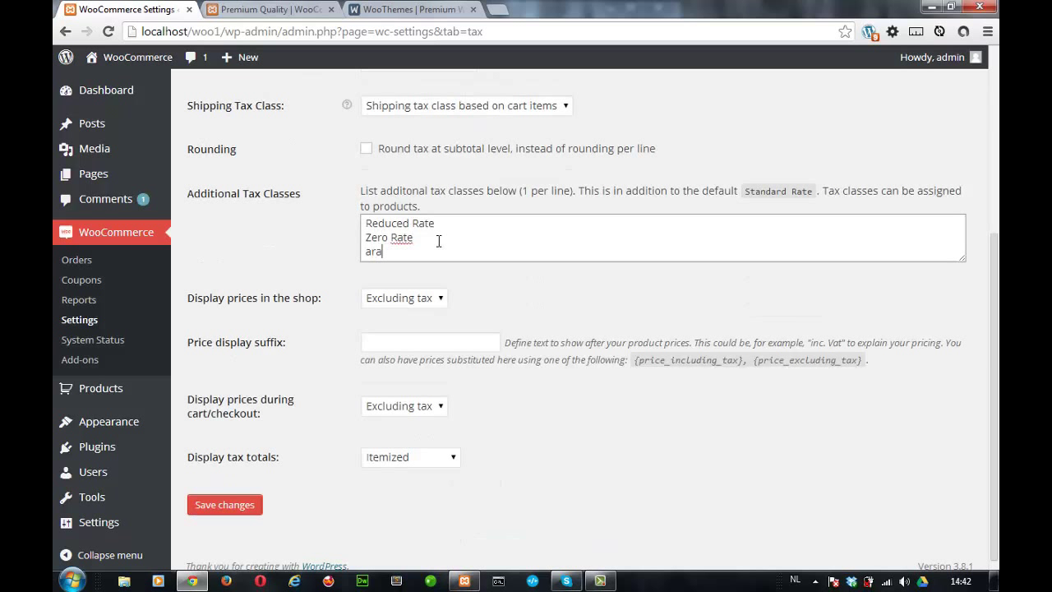
type("bic Rate")
left_click(235, 506)
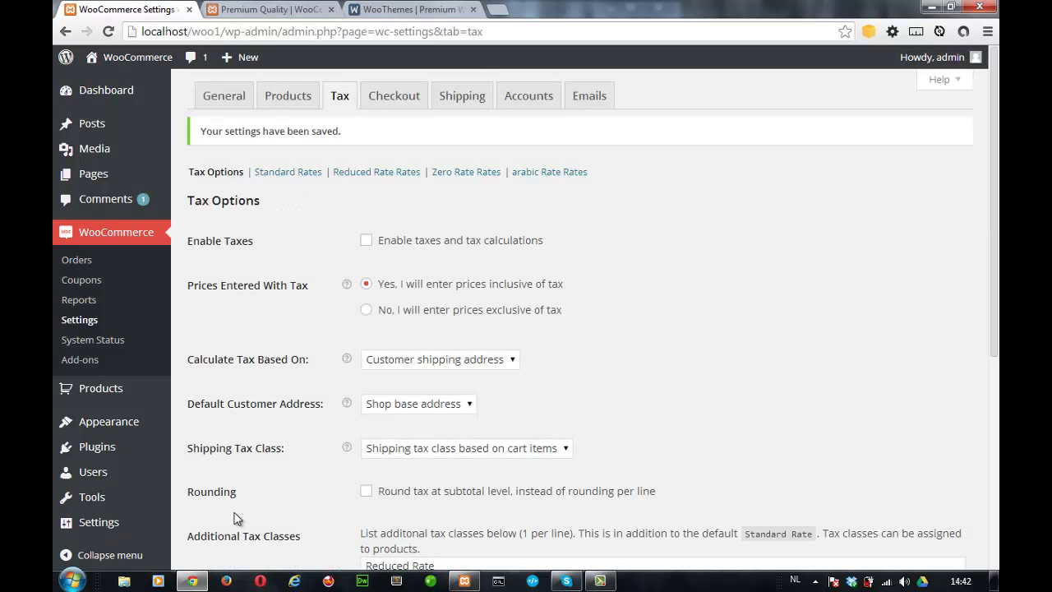
Open the tax rates of the arabic Rate class and examine the linked Wikipedia list of alpha-2 country codes.
left_click(562, 172)
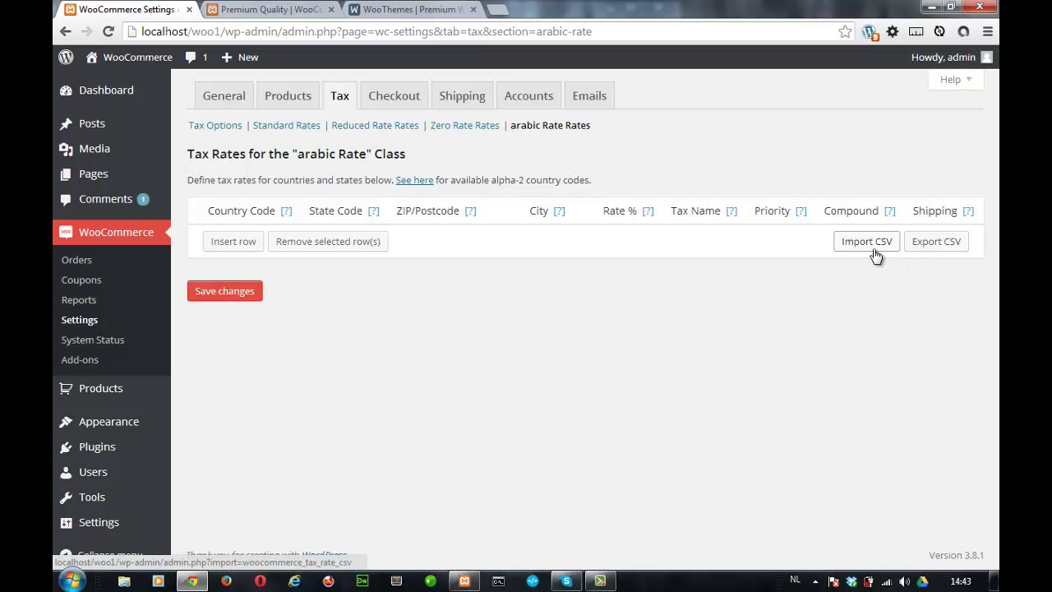
left_click(420, 183)
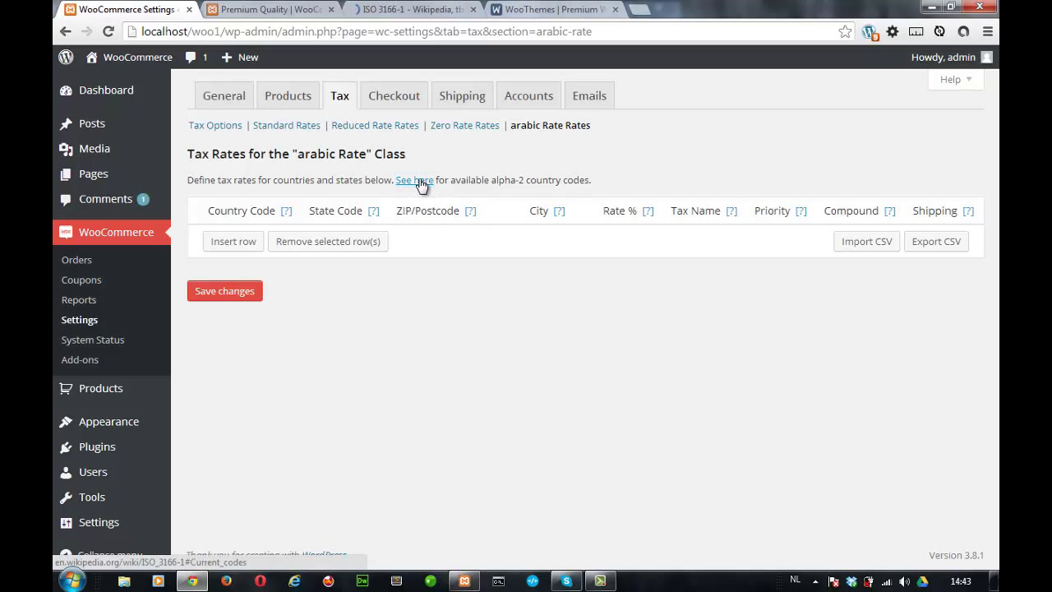
left_click(398, 11)
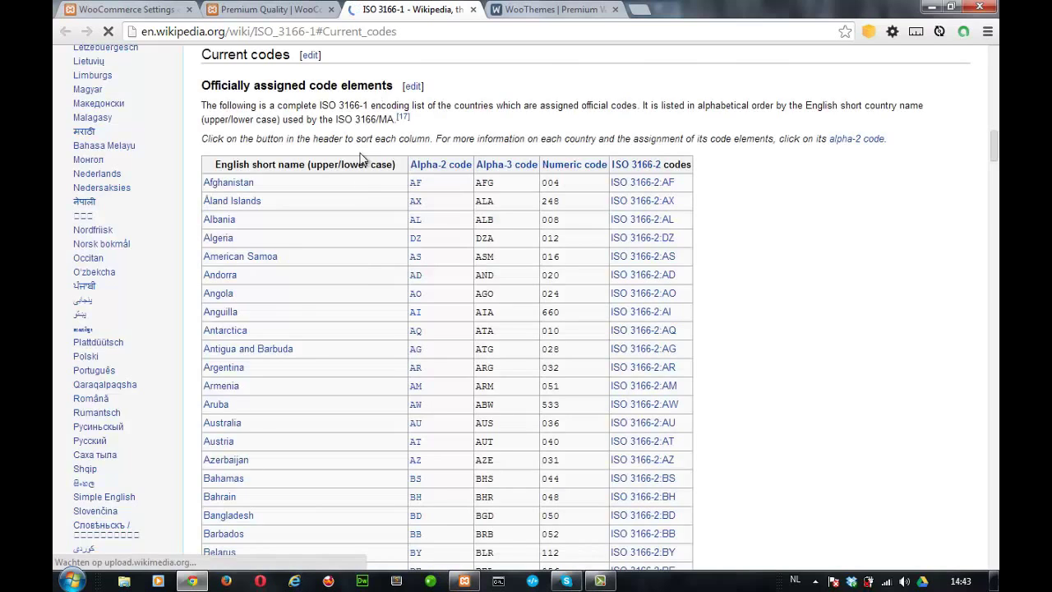
scroll(363, 281, "down", 5)
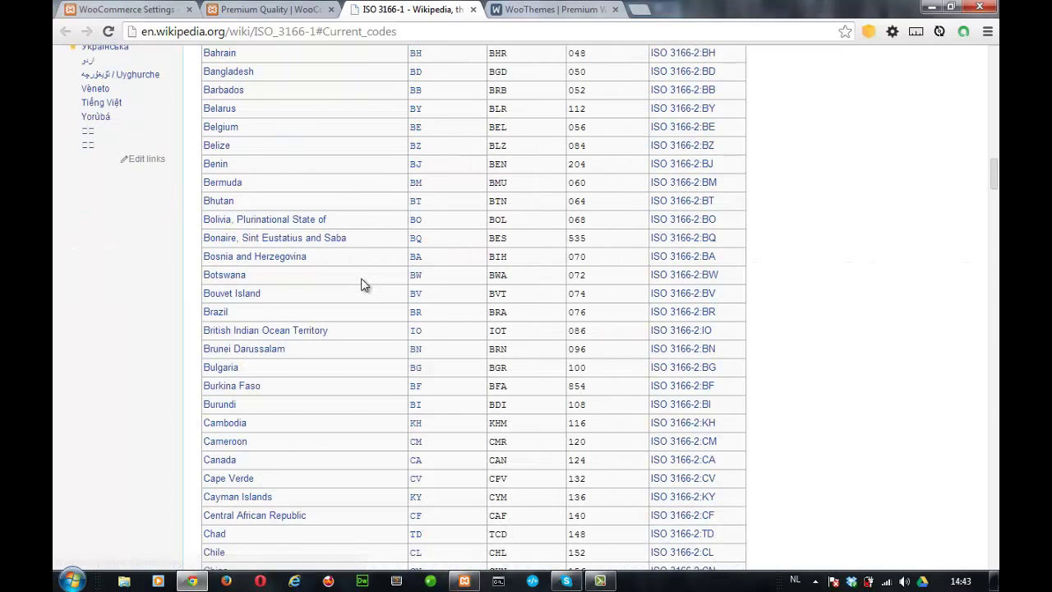
scroll(362, 281, "down", 2)
scroll(366, 275, "up", 2)
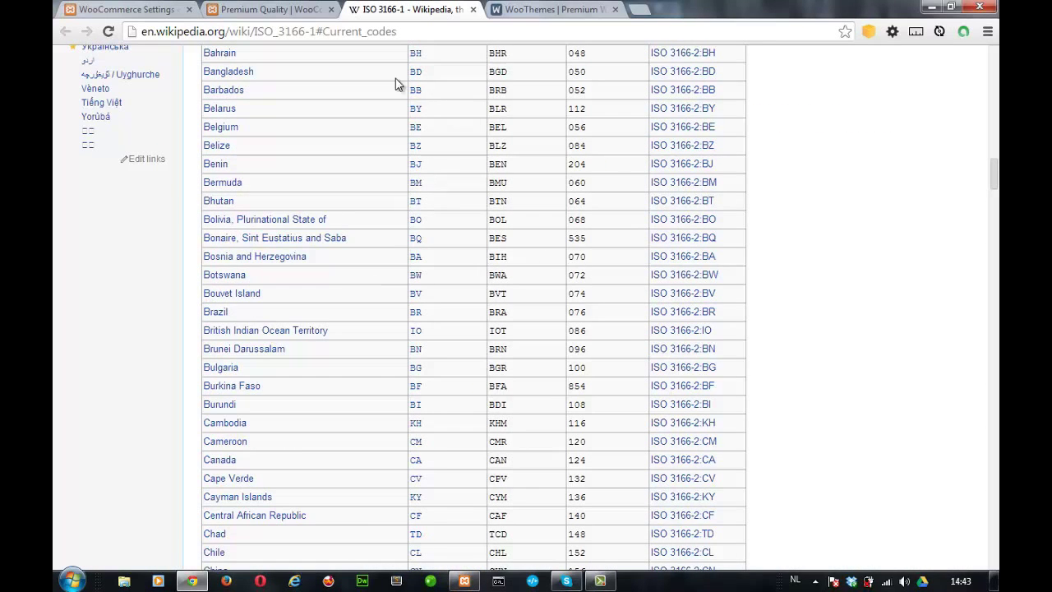
Return to the arabic Rate tax rates and check the country code and ZIP/postcode fields of the rate row.
left_click(271, 9)
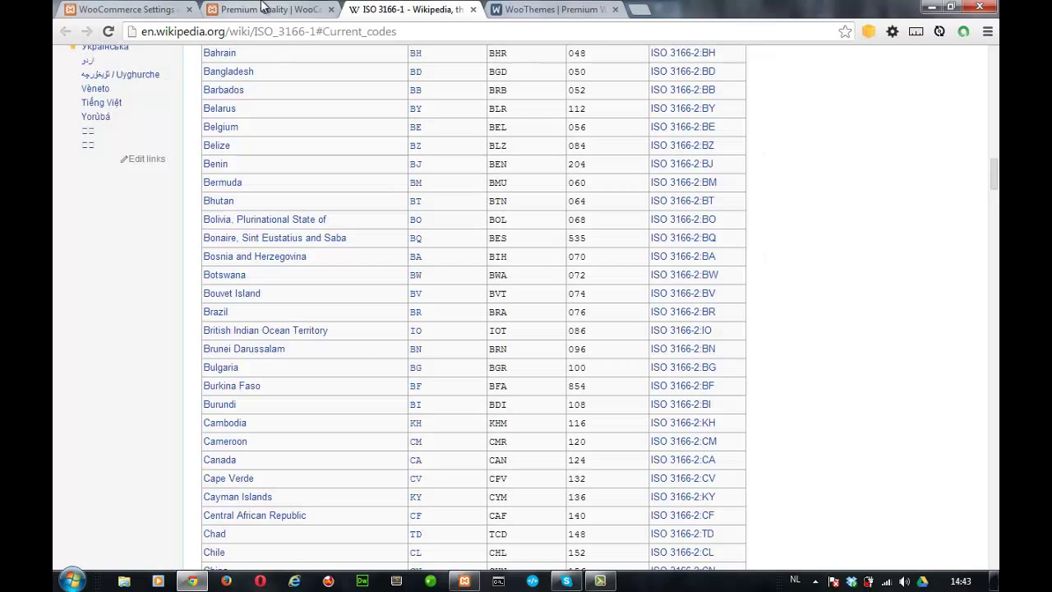
left_click(238, 10)
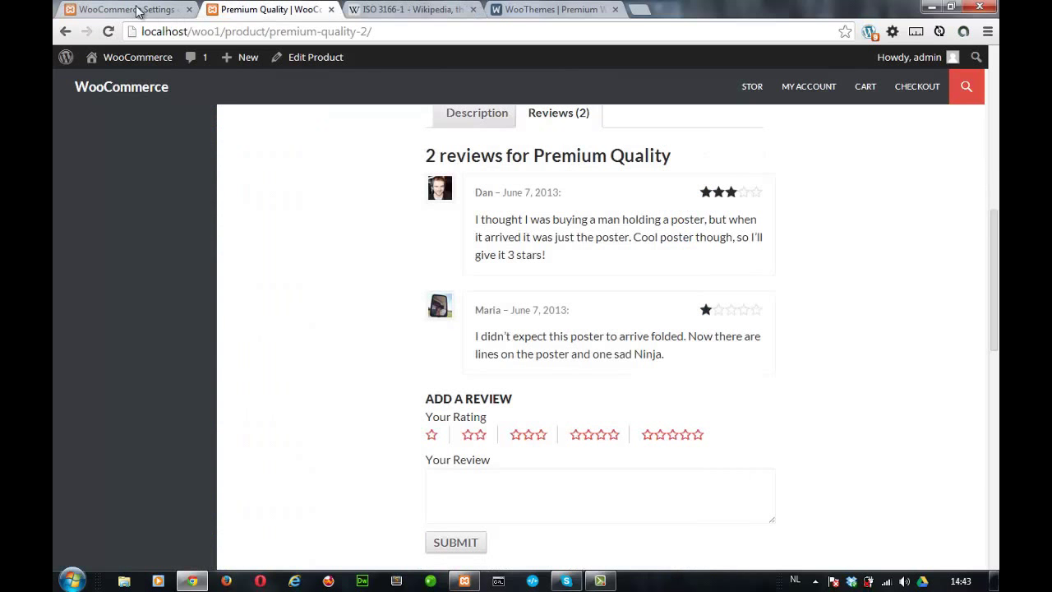
left_click(137, 10)
left_click(212, 265)
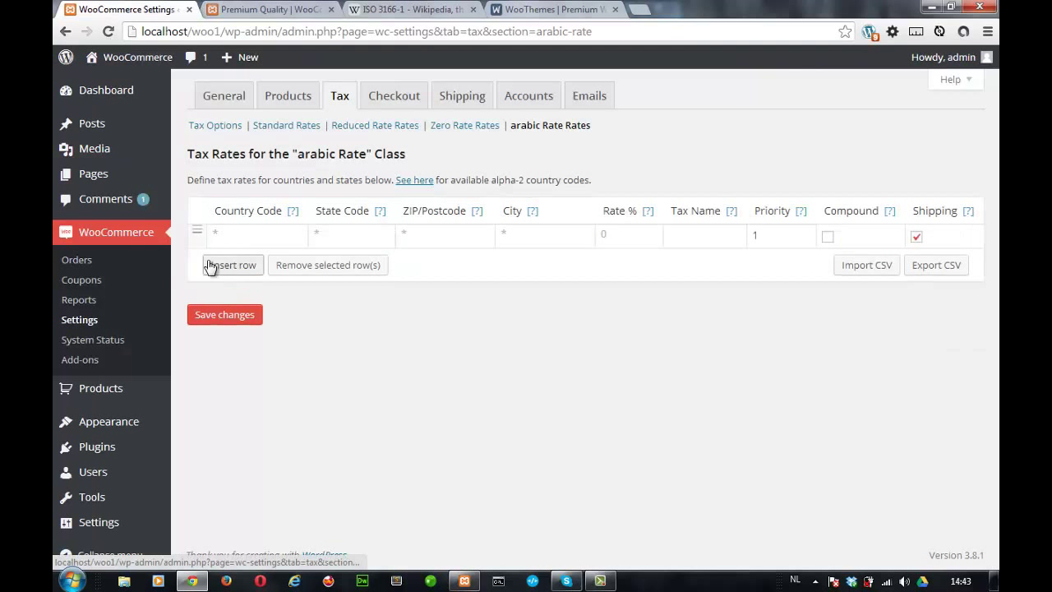
left_click(265, 232)
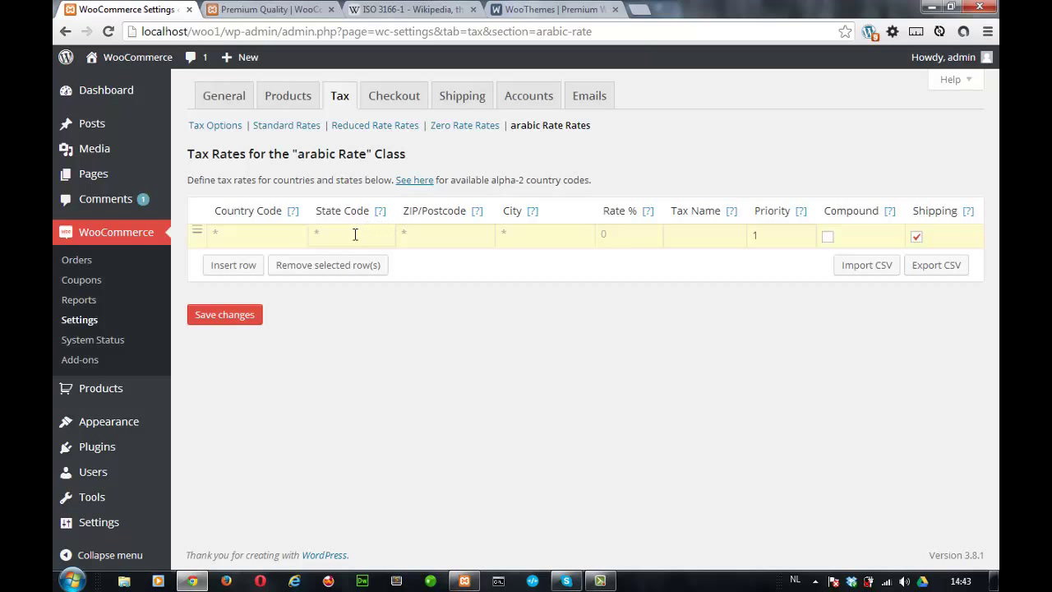
left_click(441, 234)
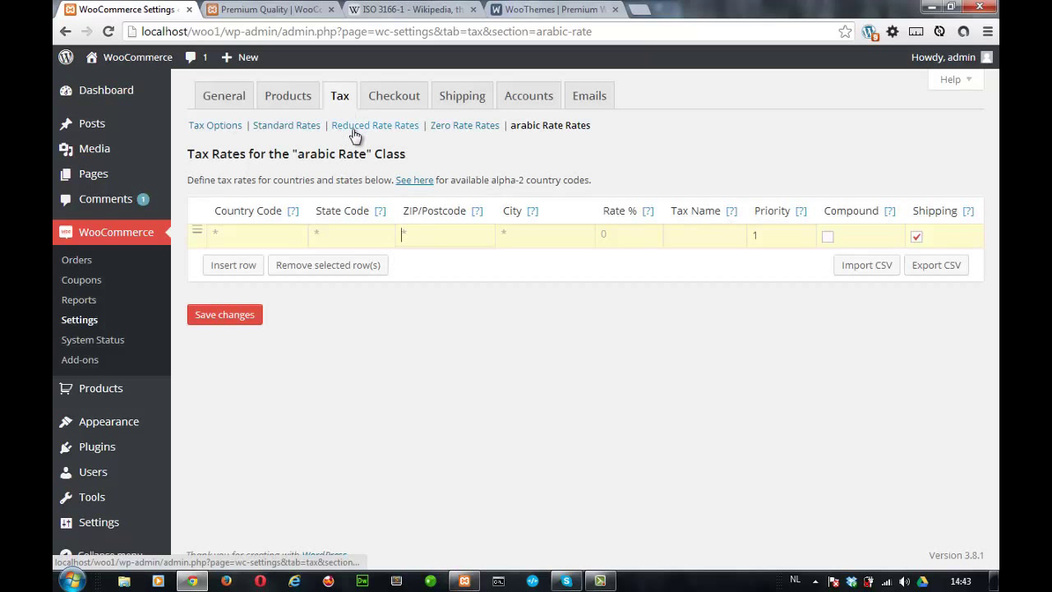
Open the shipping options and examine the calculation, display mode, destination and shipping method settings.
left_click(464, 99)
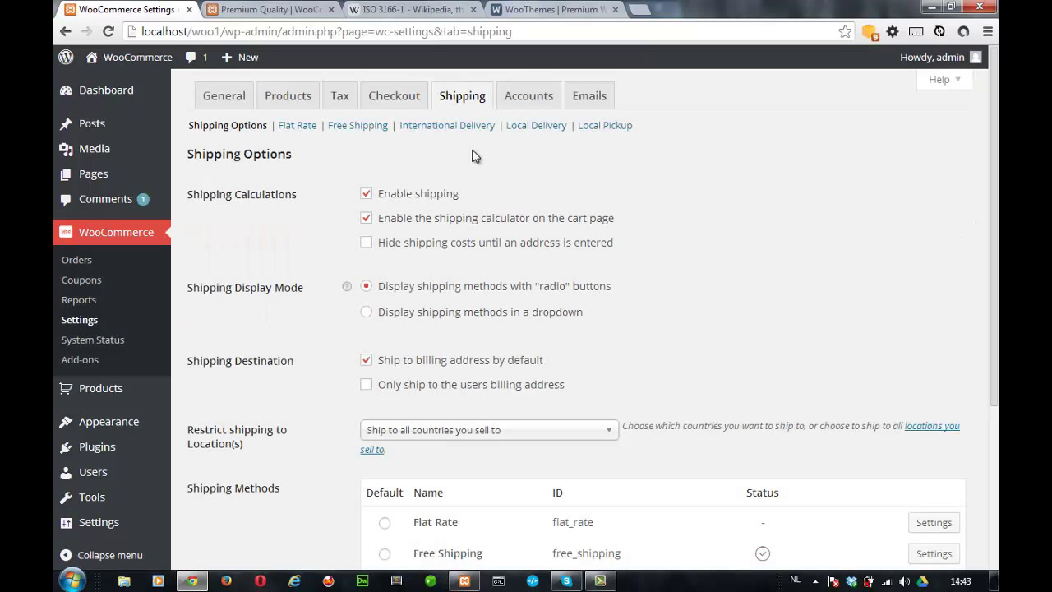
scroll(498, 222, "down", 3)
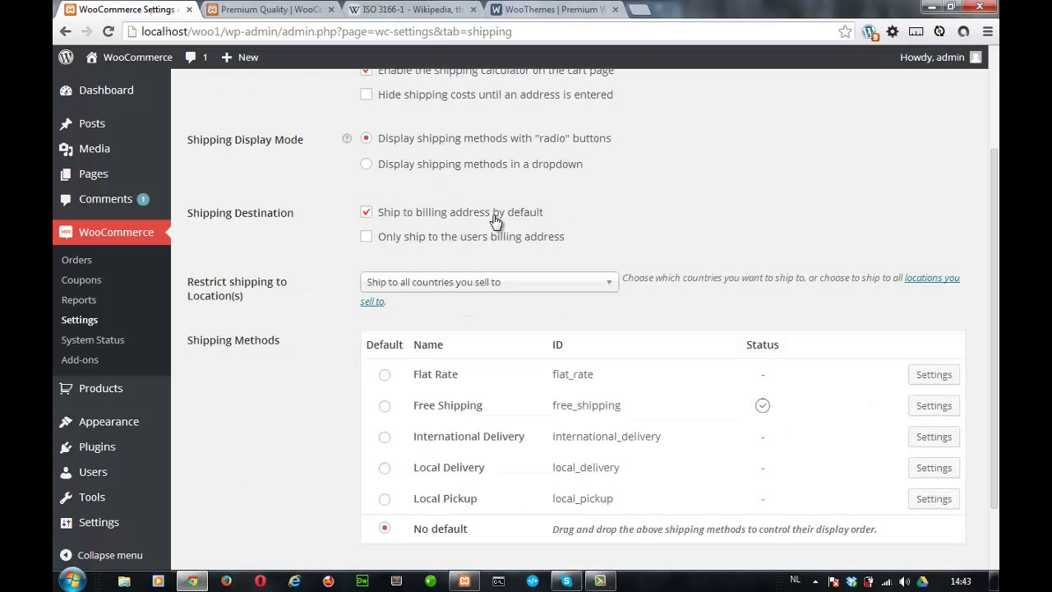
scroll(496, 222, "down", 1)
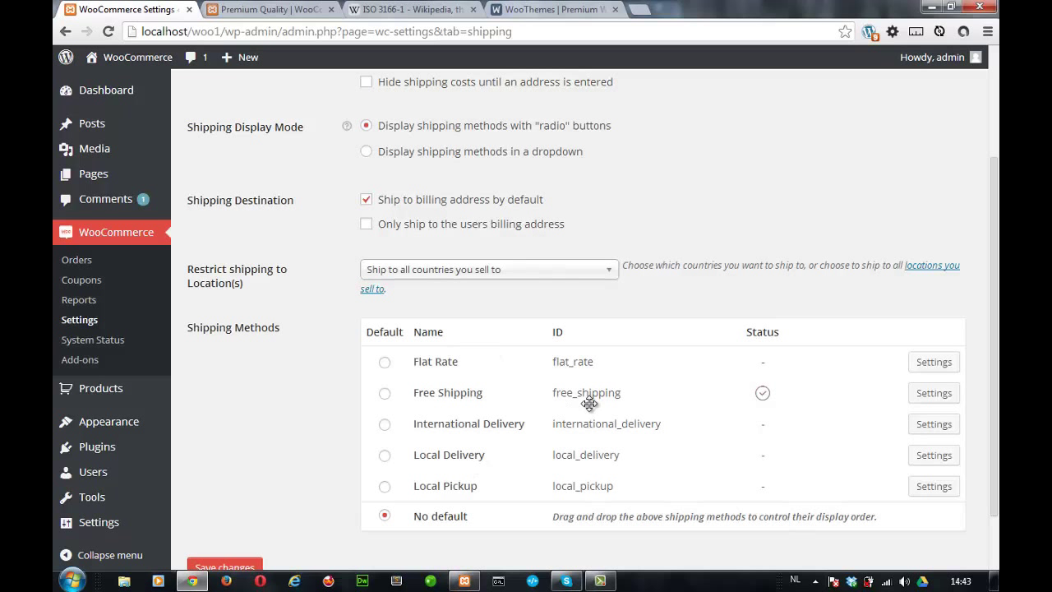
scroll(554, 337, "up", 2)
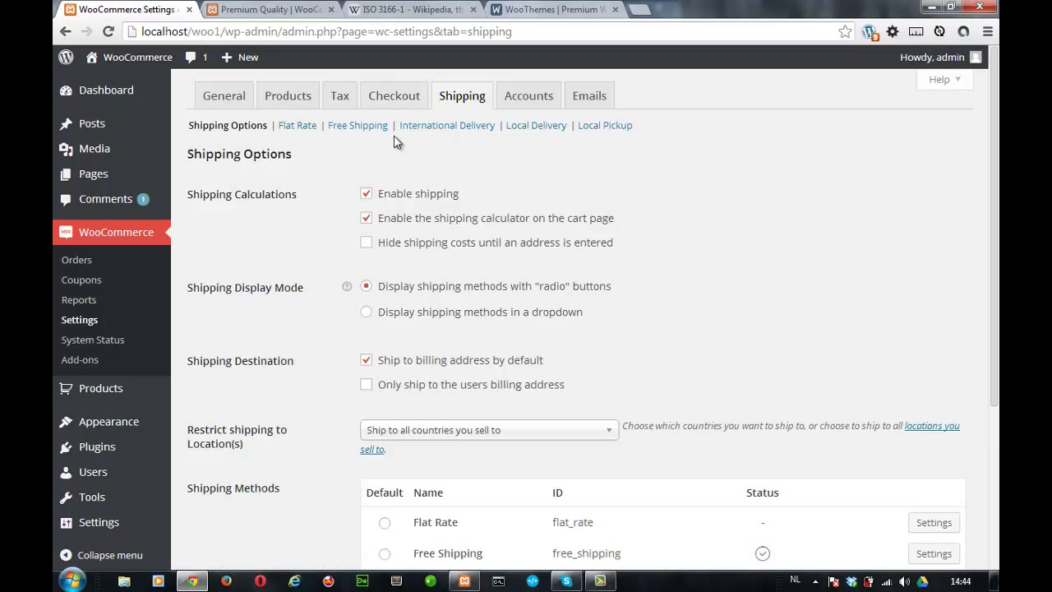
Open the checkout options and try switching guest checkout off and back on.
left_click(395, 96)
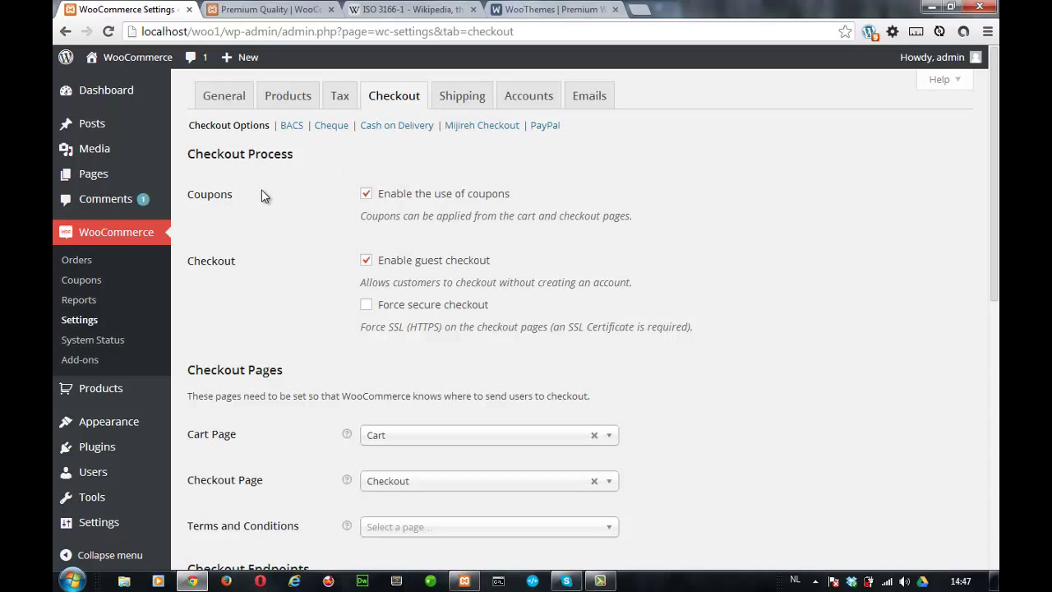
scroll(318, 186, "down", 1)
scroll(319, 191, "up", 1)
scroll(320, 193, "down", 1)
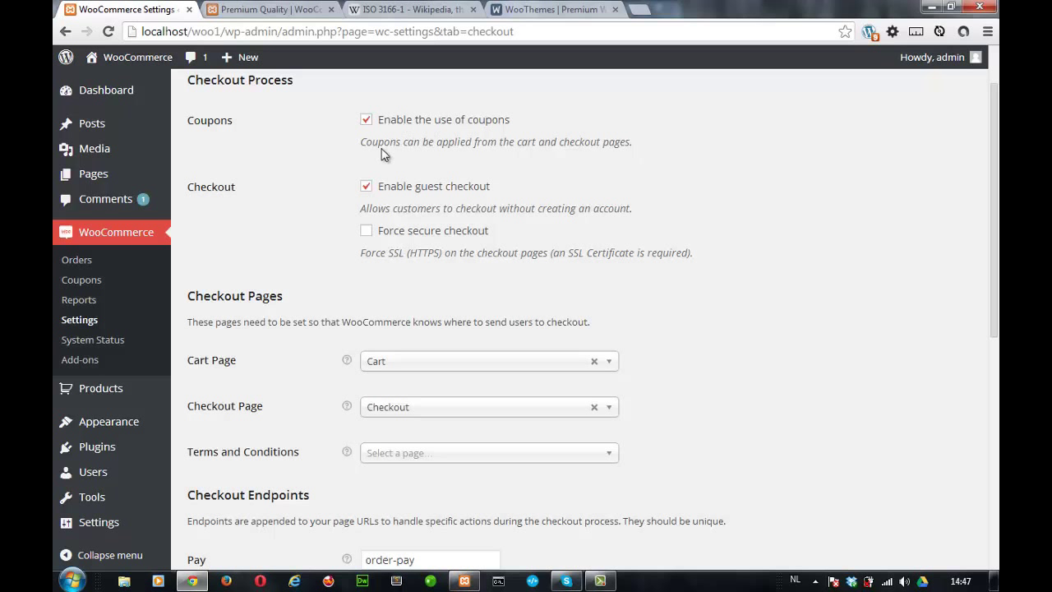
scroll(280, 145, "down", 1)
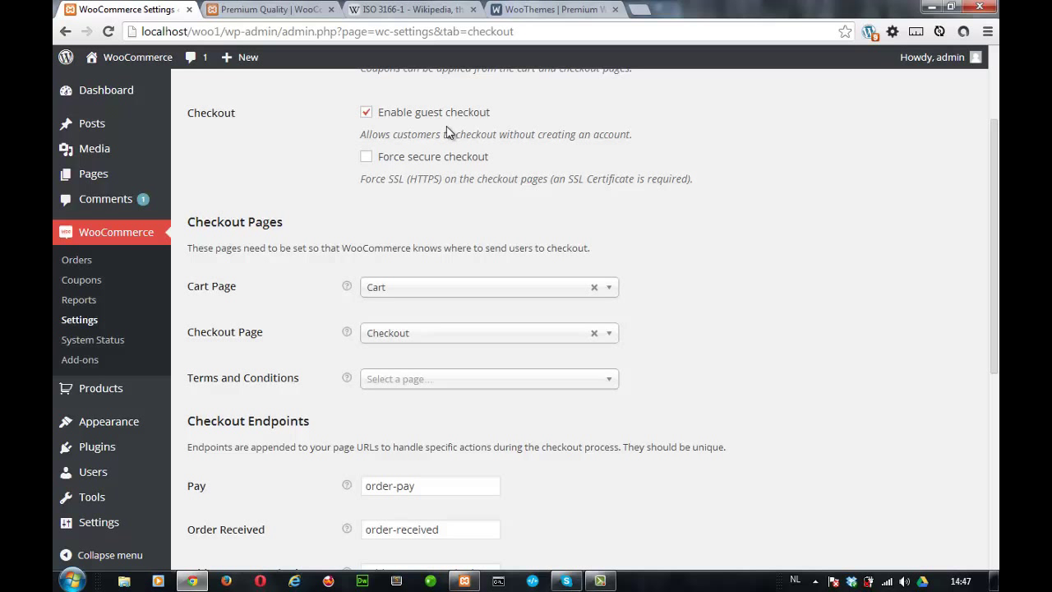
left_click(367, 115)
left_click(367, 116)
Enable forcing secure checkout and un-forcing HTTPS when leaving the checkout.
scroll(293, 127, "down", 1)
scroll(293, 128, "up", 1)
left_click(367, 158)
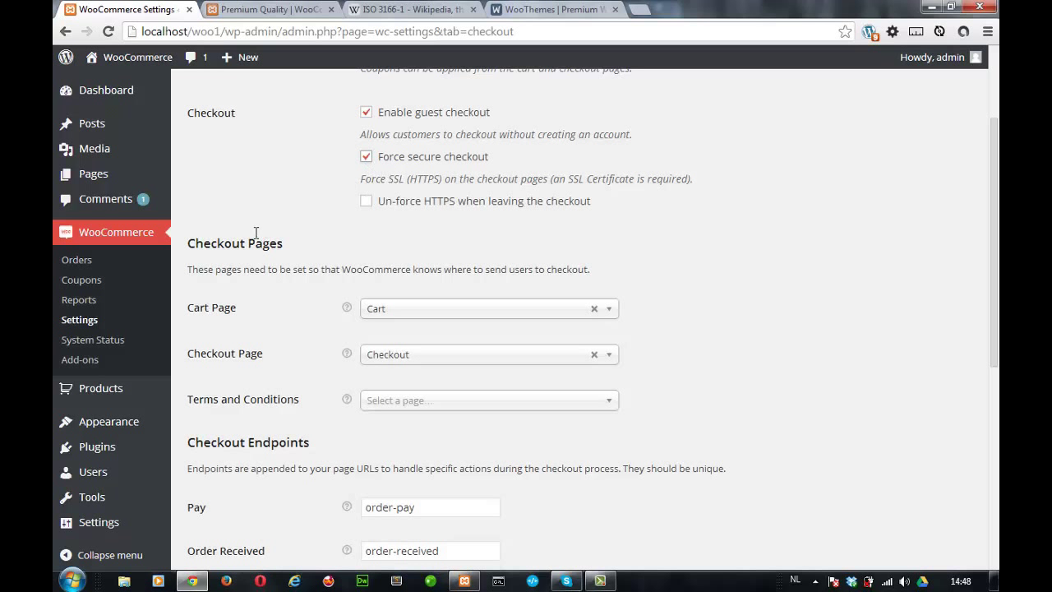
left_click(366, 202)
Check the page choices for the cart, checkout, and terms and conditions pages without changing them.
scroll(296, 165, "down", 2)
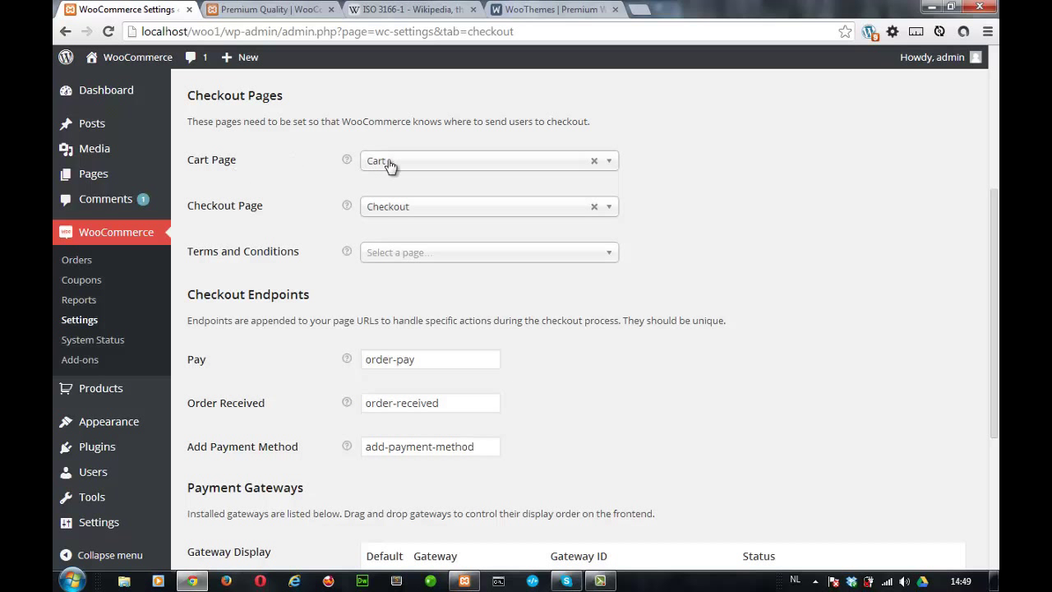
left_click(413, 166)
left_click(413, 167)
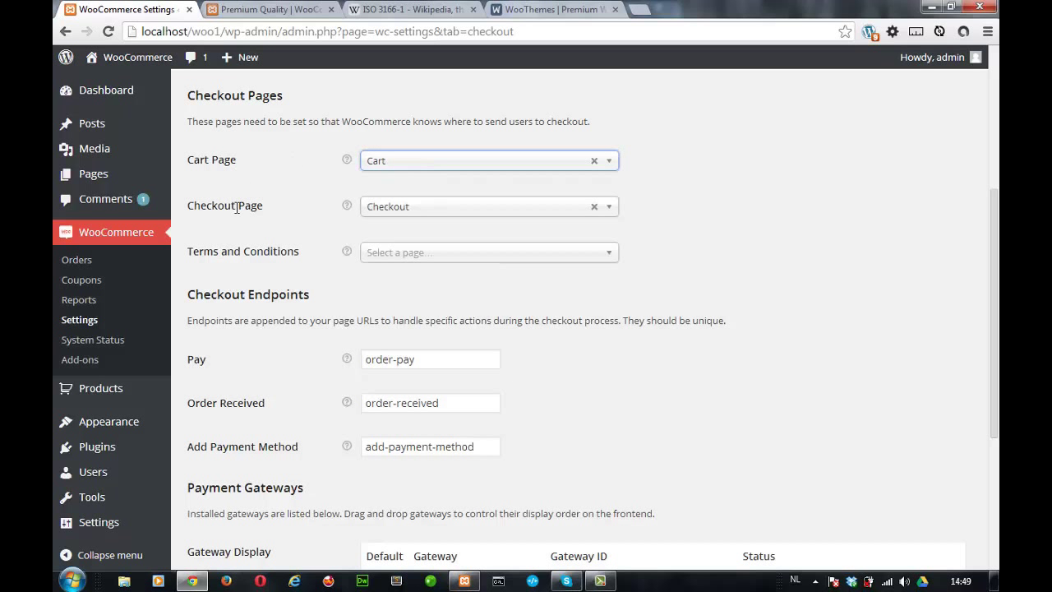
left_click(407, 212)
left_click(407, 212)
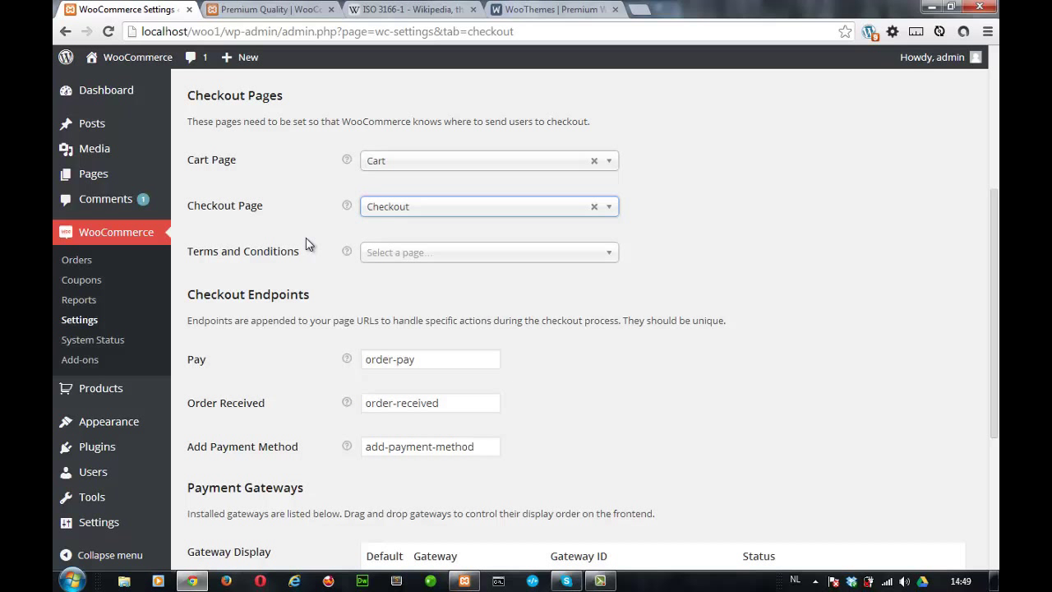
left_click(448, 255)
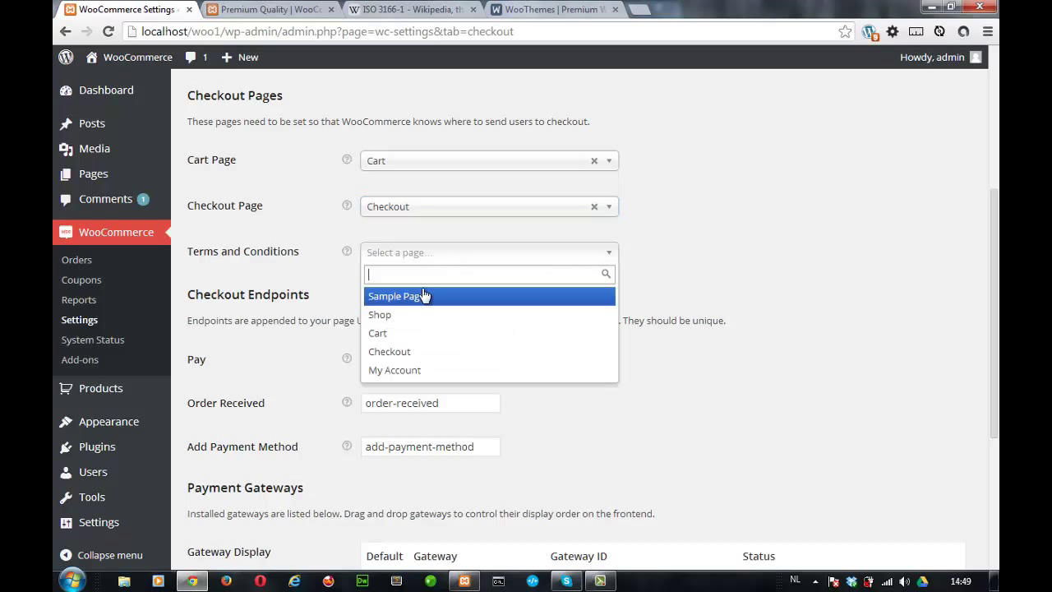
left_click(320, 256)
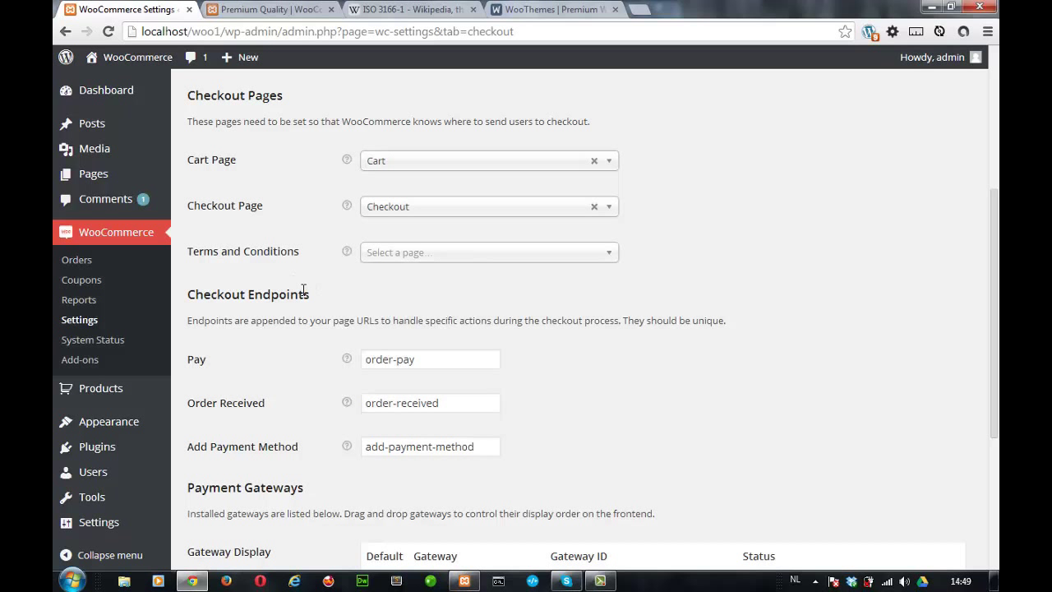
Examine the checkout endpoints for pay, order received and add payment method, and the list of payment gateways.
scroll(303, 291, "down", 1)
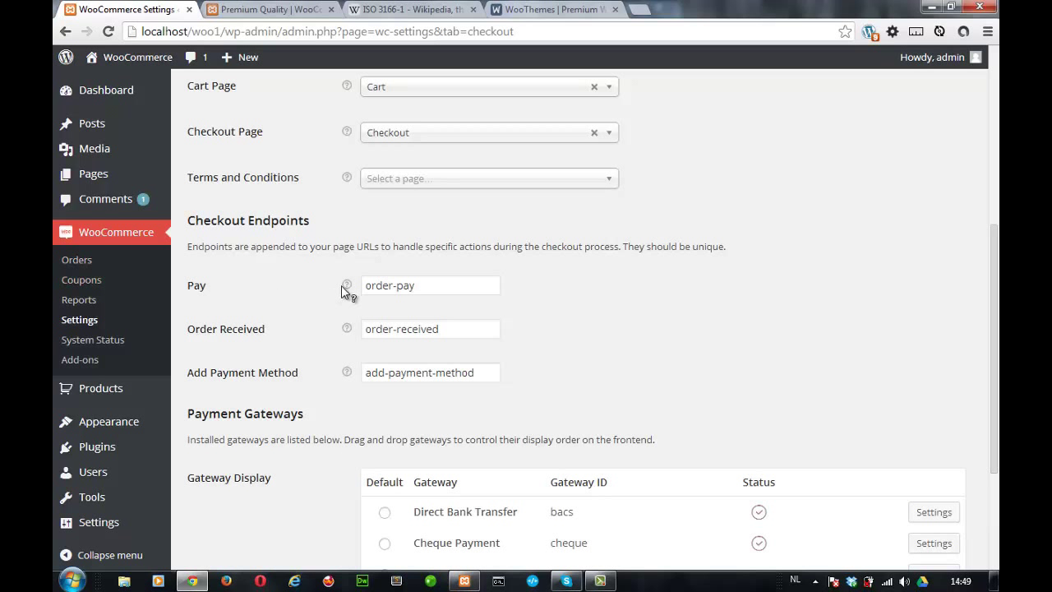
mouse_move(343, 291)
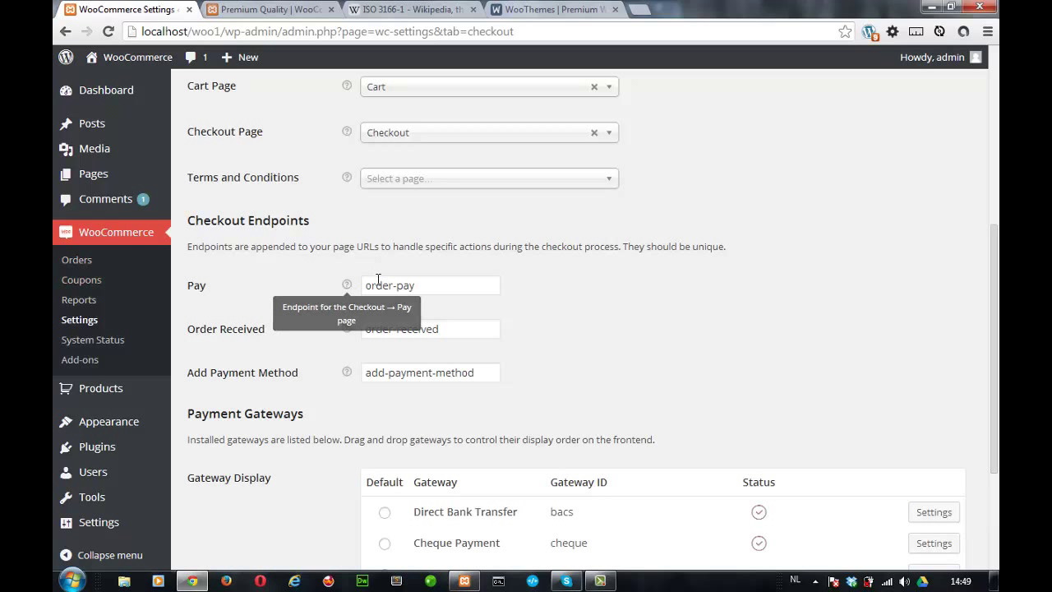
left_click(432, 284)
scroll(303, 309, "down", 1)
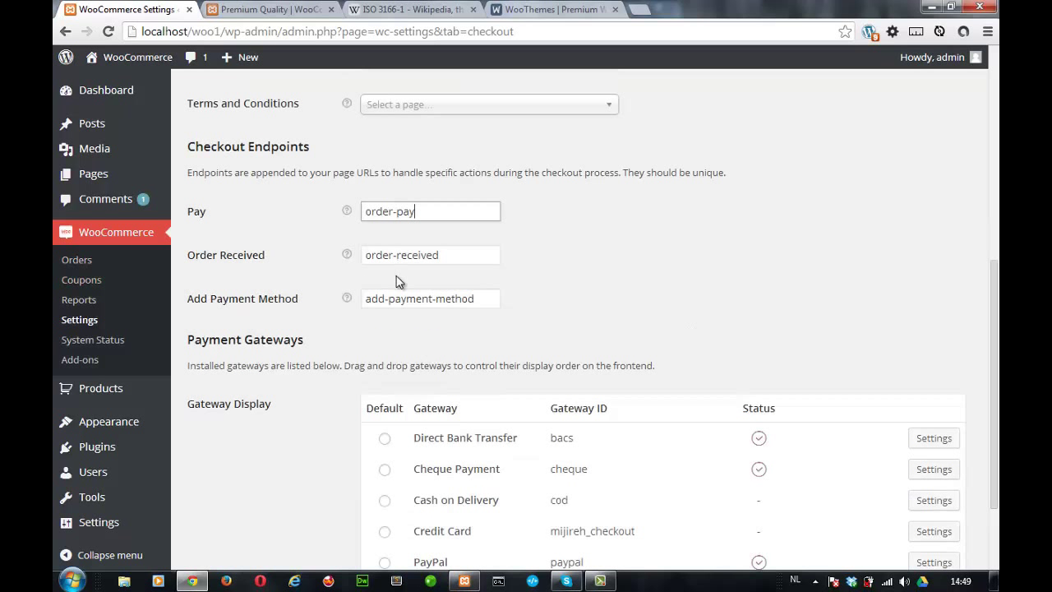
mouse_move(349, 255)
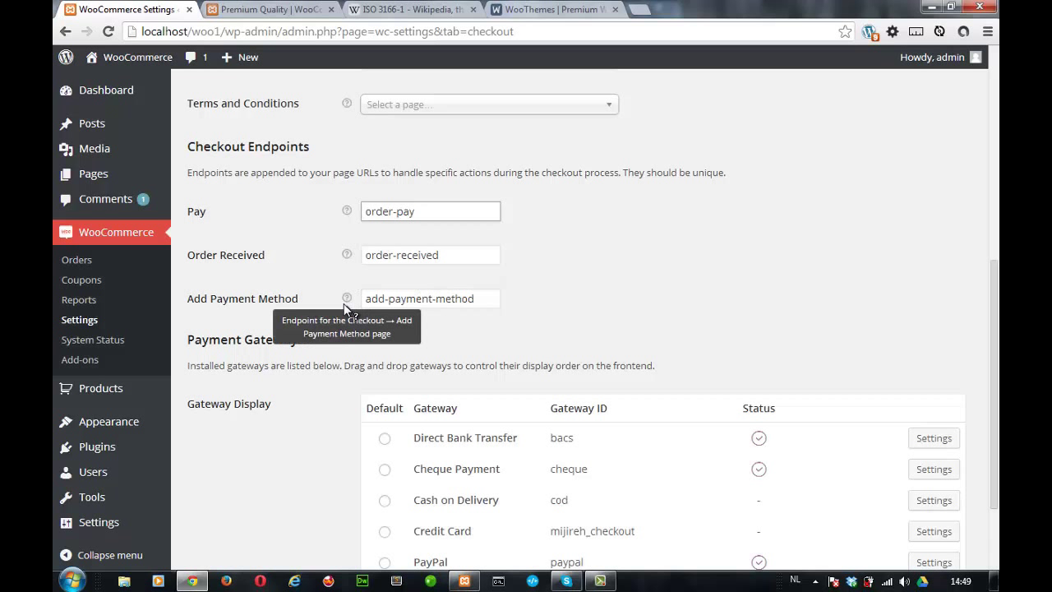
scroll(341, 288, "down", 2)
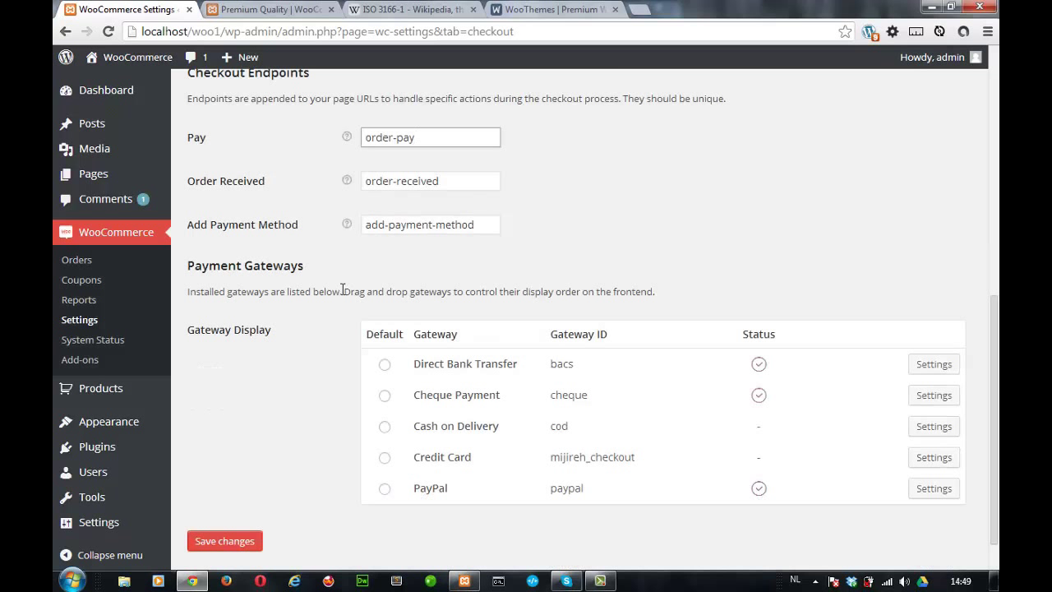
scroll(342, 290, "down", 2)
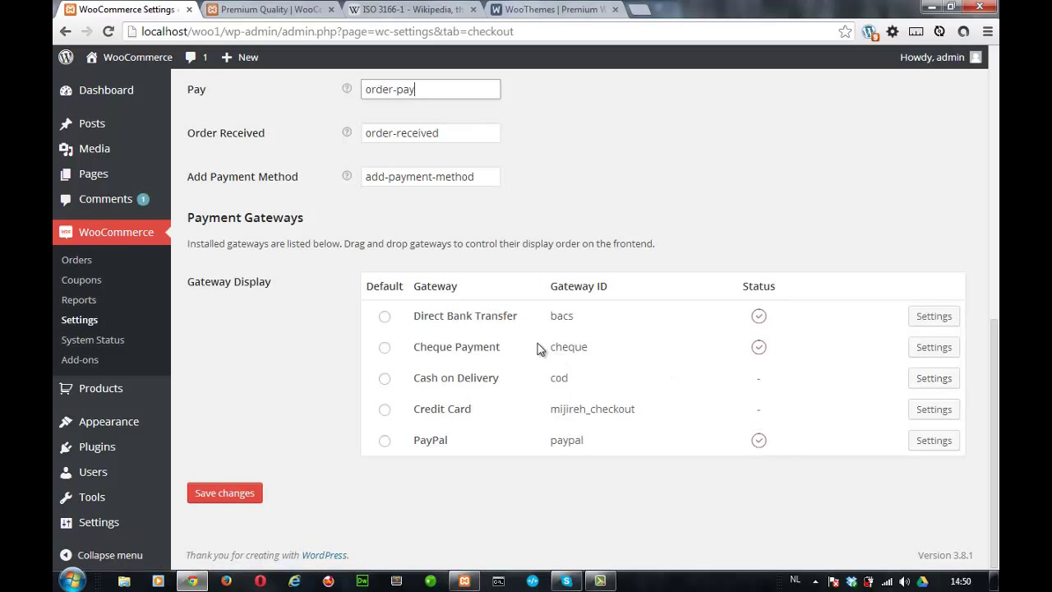
scroll(540, 351, "up", 5)
scroll(540, 351, "up", 3)
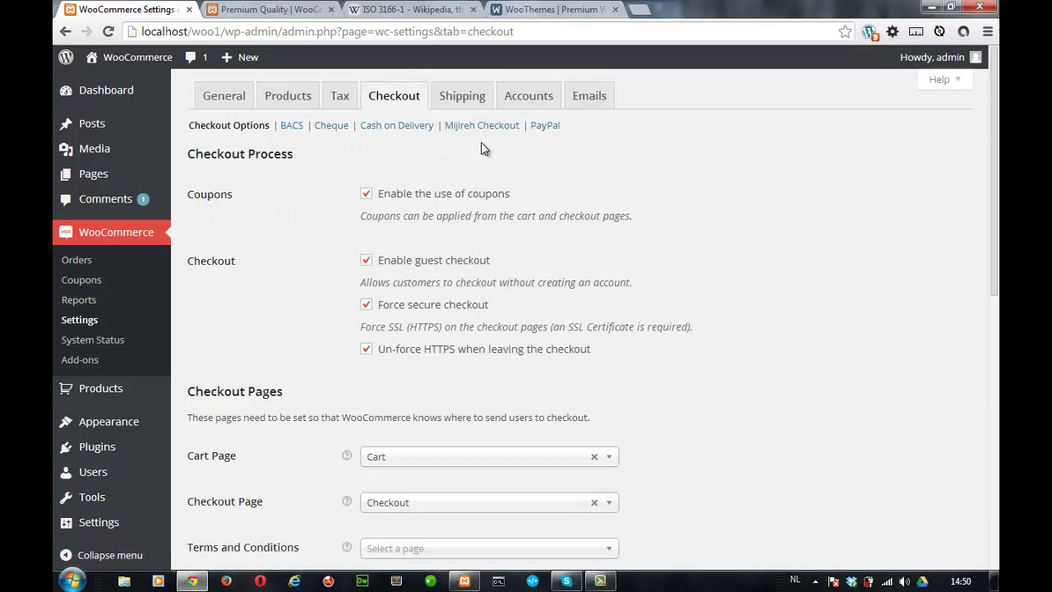
Open the BACS gateway settings and examine the description, instructions and account details fields.
left_click(293, 128)
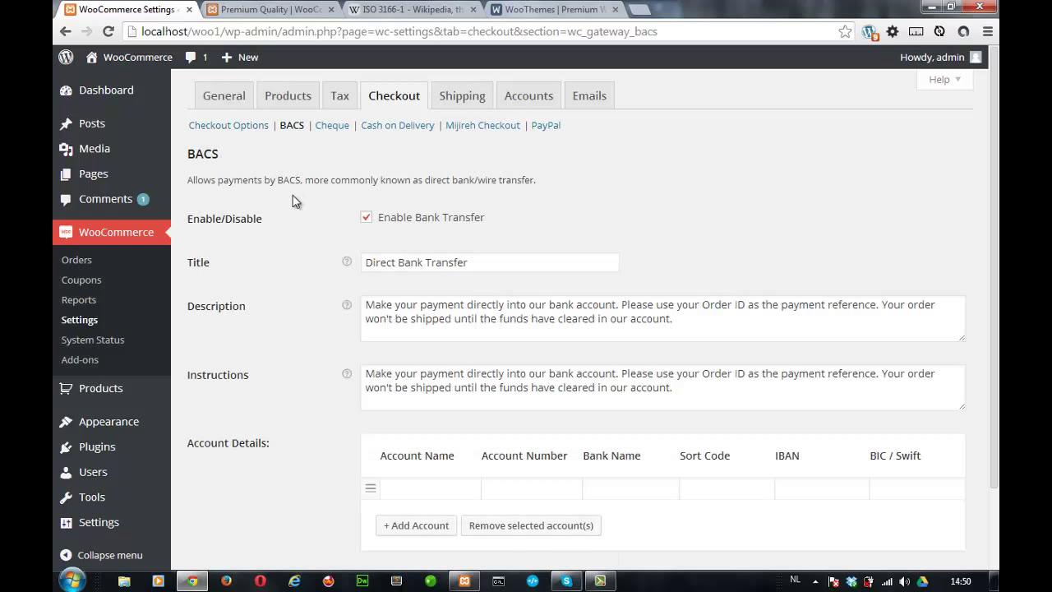
scroll(296, 207, "down", 2)
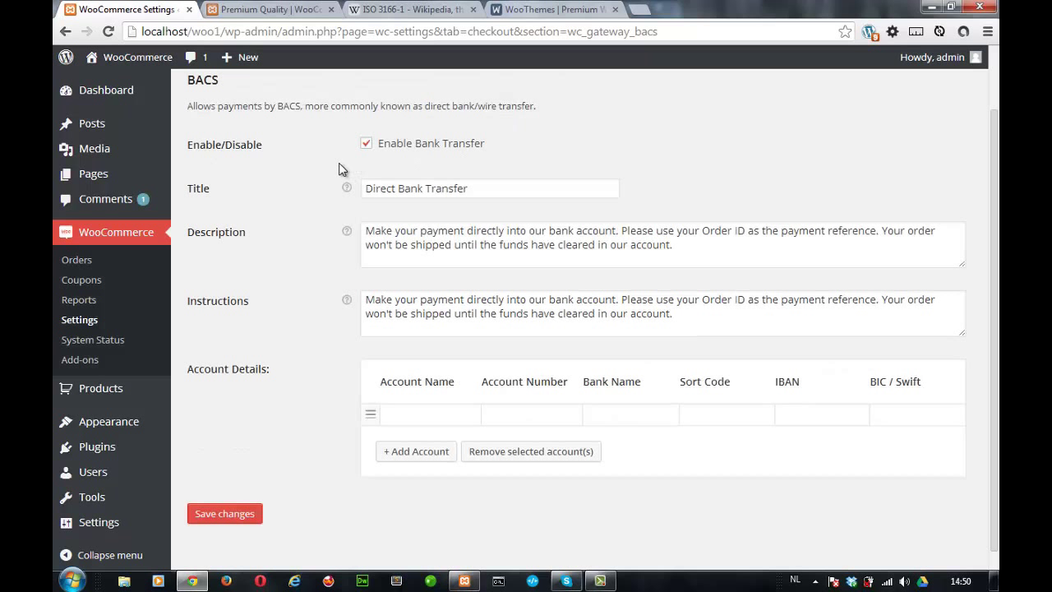
scroll(327, 174, "down", 1)
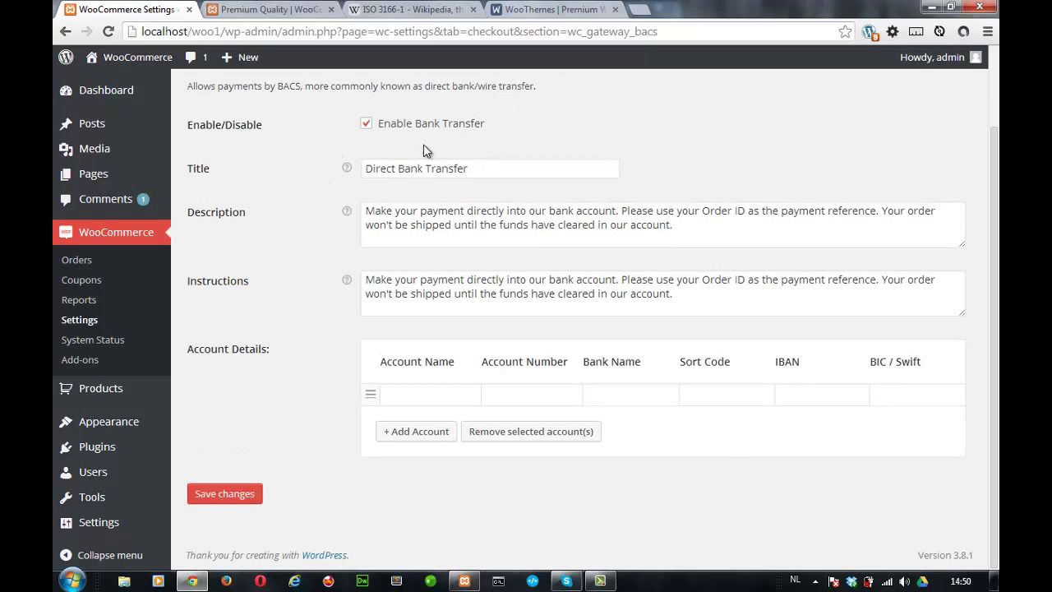
left_click_drag(713, 237, 347, 206)
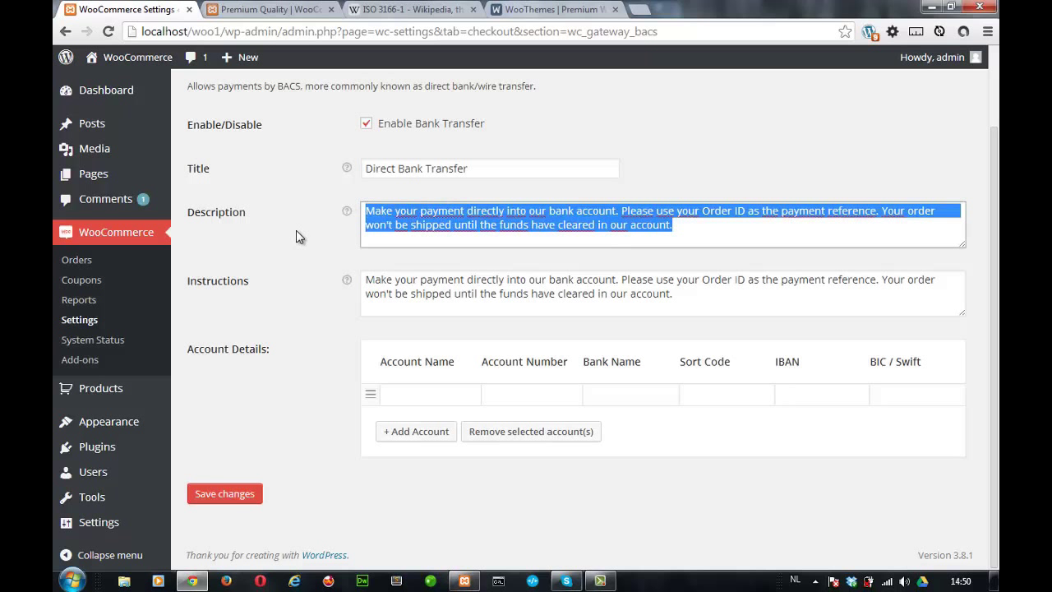
left_click_drag(701, 300, 362, 280)
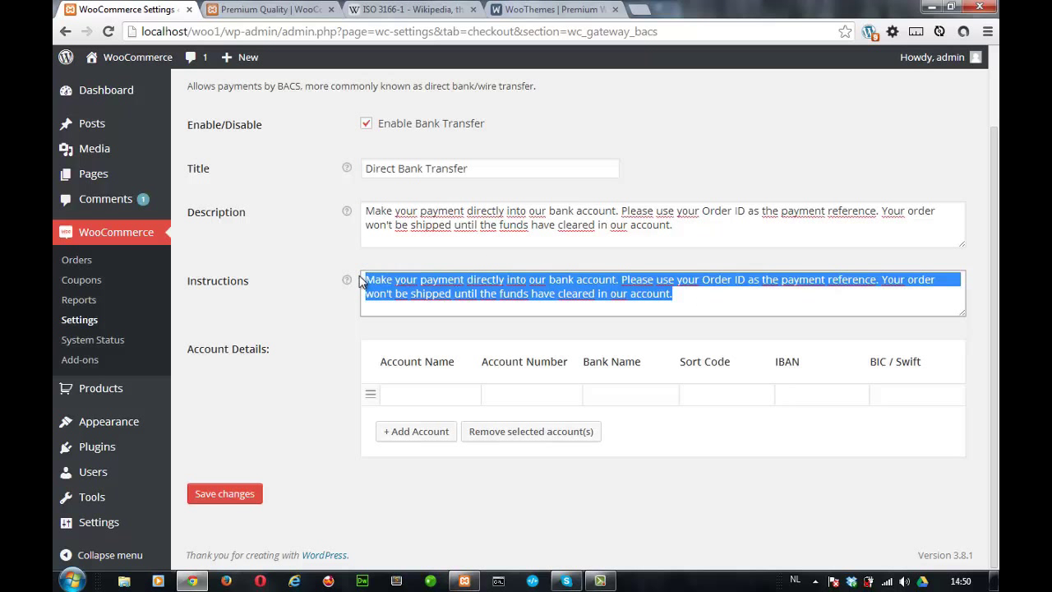
left_click(442, 394)
left_click(630, 400)
scroll(342, 376, "up", 2)
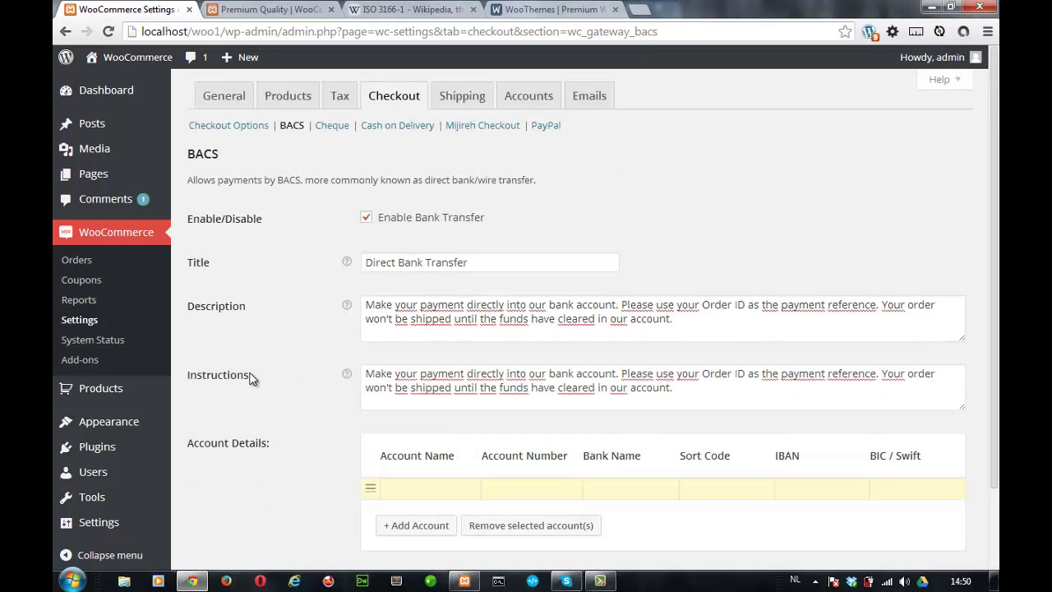
Open the PayPal gateway settings and examine the PayPal email, receiver email and identity token fields.
left_click(544, 128)
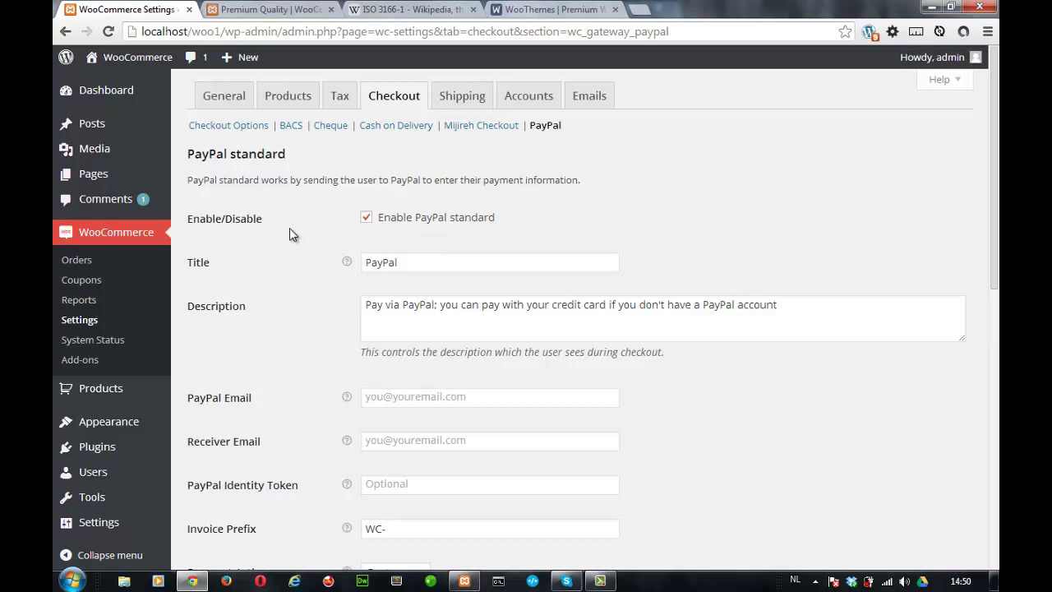
scroll(291, 234, "down", 2)
left_click(484, 251)
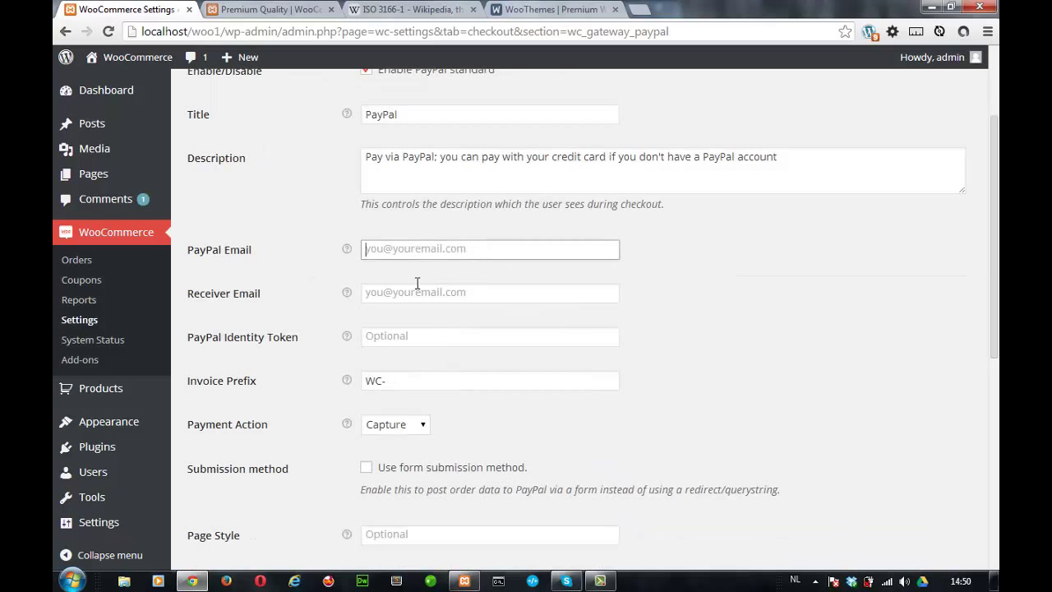
left_click(378, 295)
left_click(398, 335)
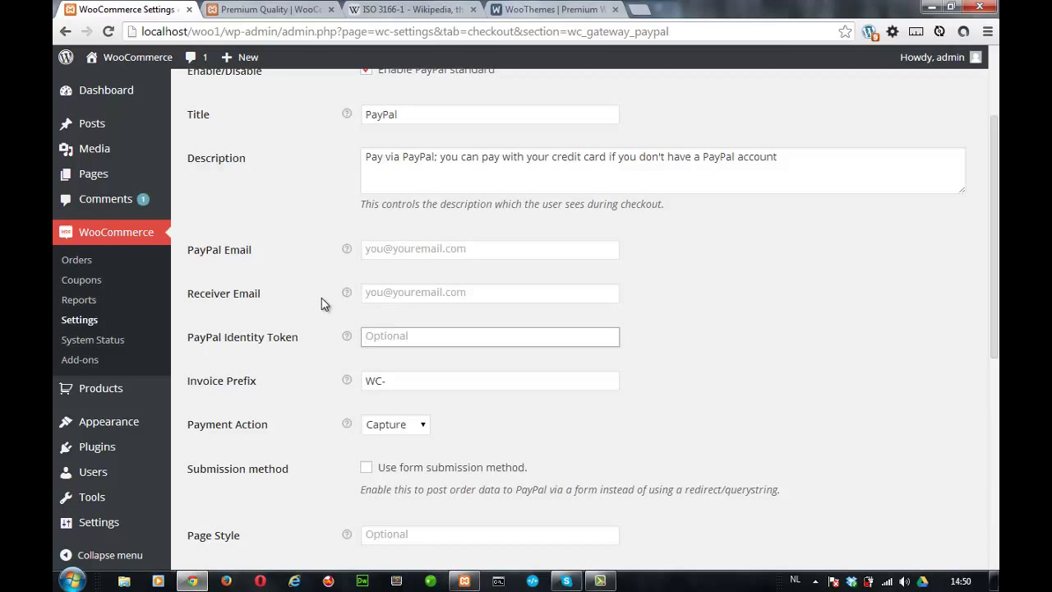
Examine the remaining PayPal options, from invoice prefix and page style to shipping details, address override, sandbox and debug log.
scroll(322, 304, "down", 1)
scroll(312, 337, "down", 2)
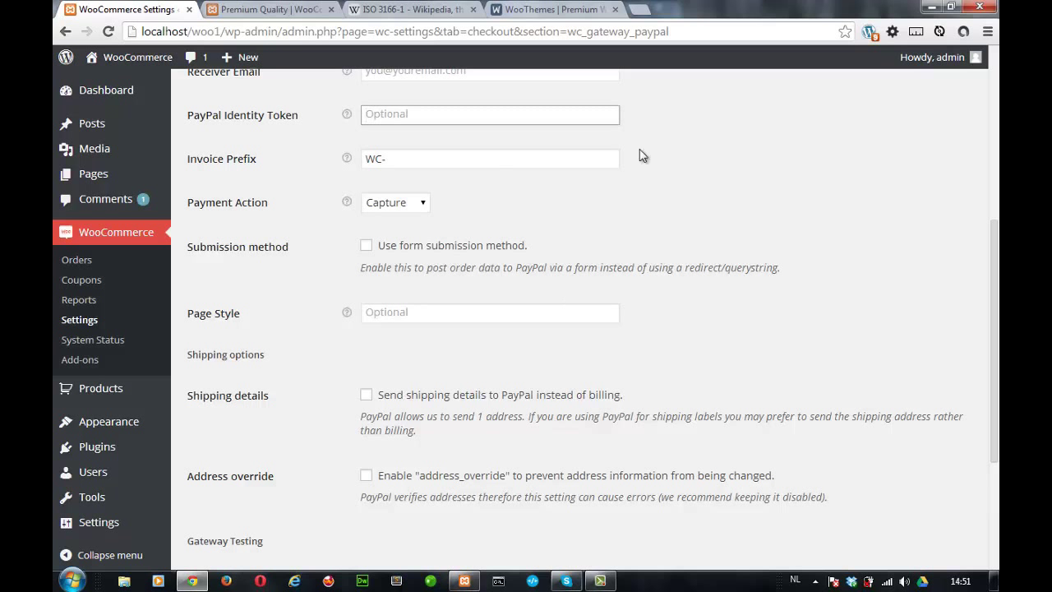
left_click(527, 307)
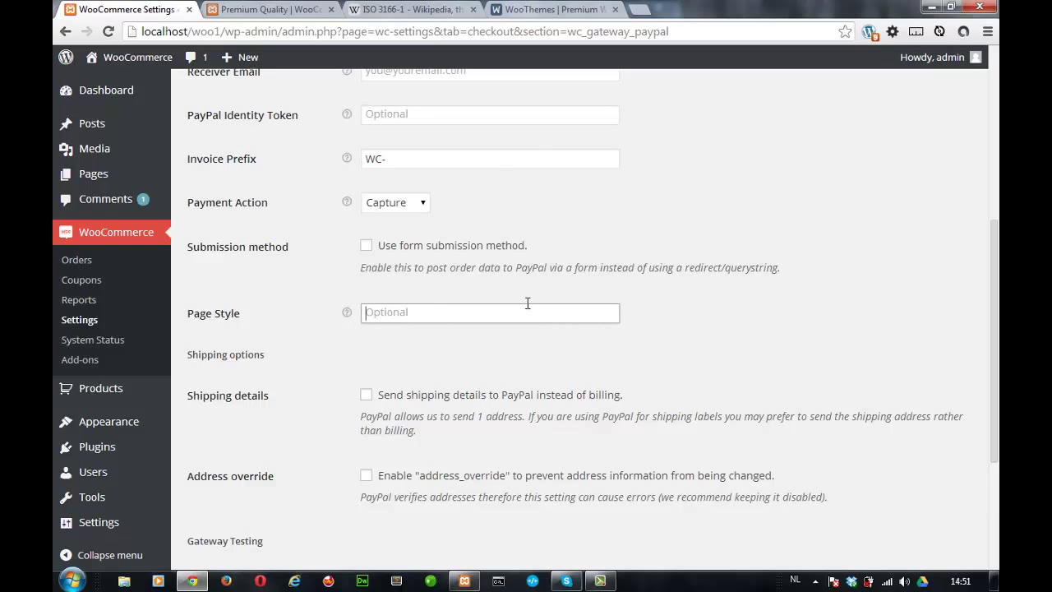
scroll(287, 325, "down", 2)
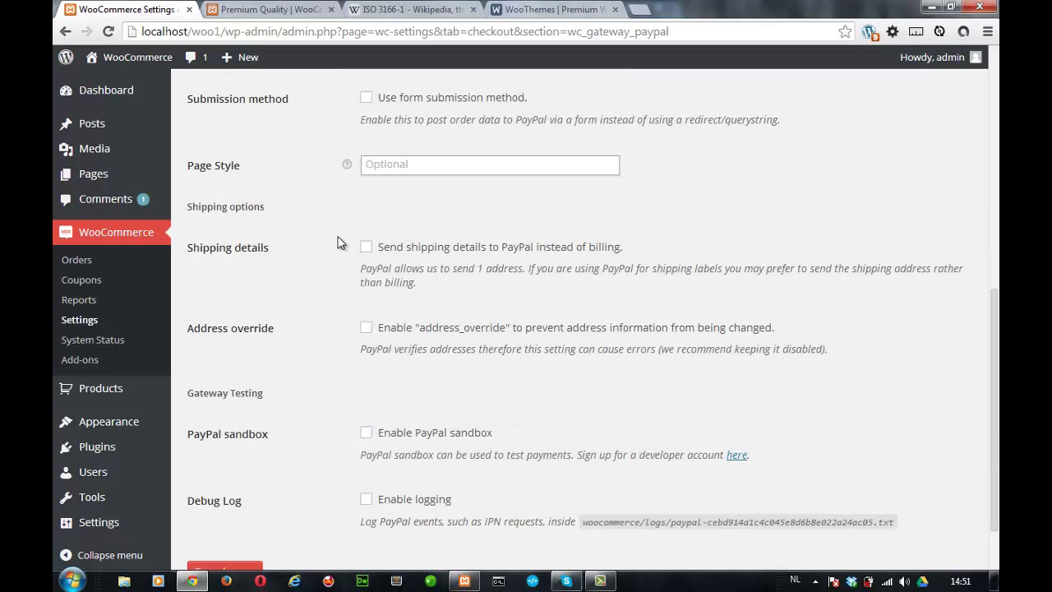
scroll(321, 267, "down", 1)
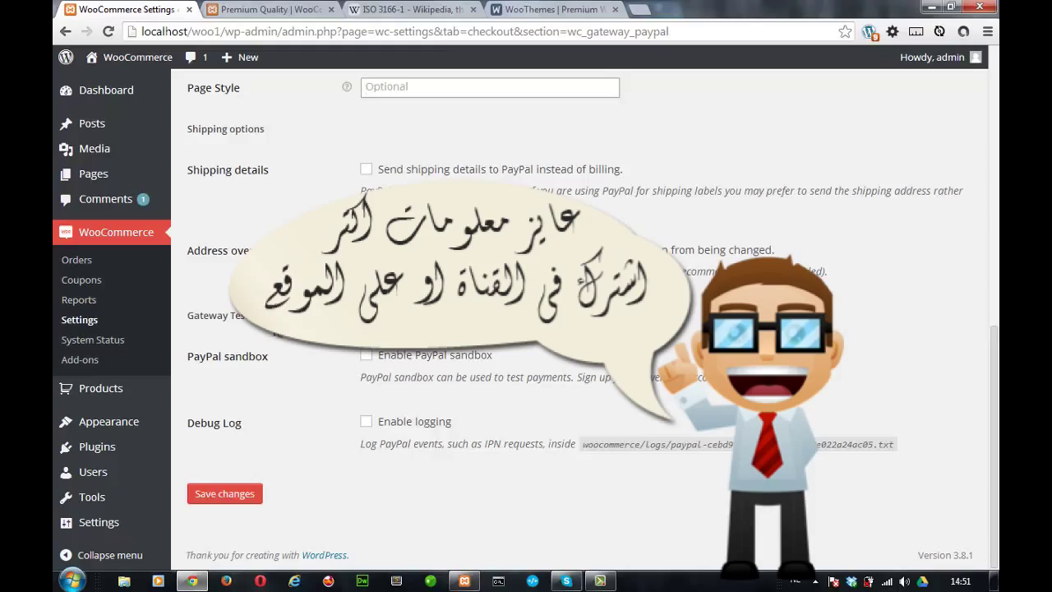
scroll(396, 352, "up", 2)
scroll(395, 348, "up", 3)
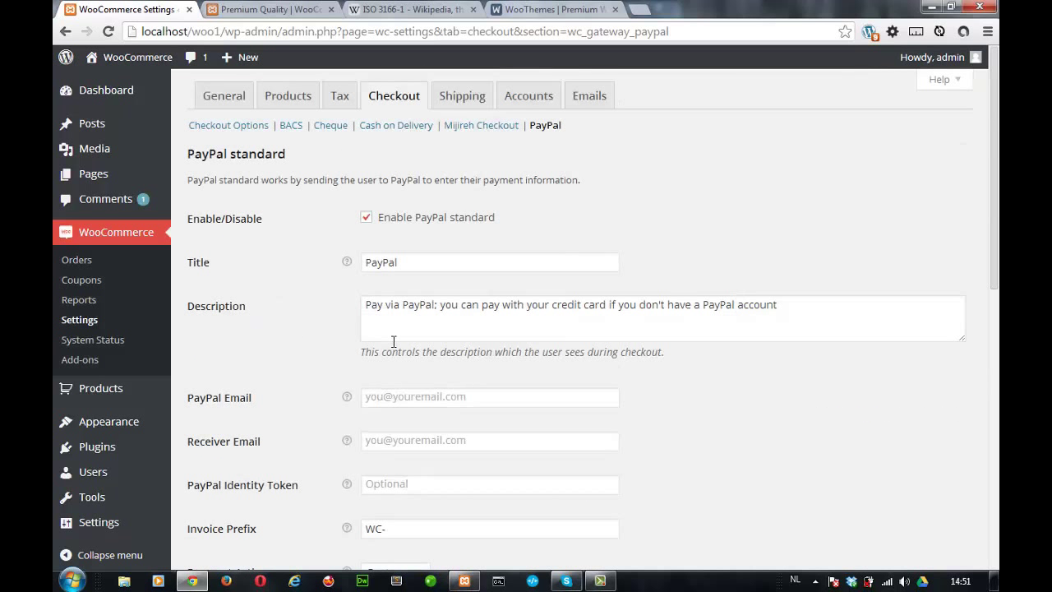
Open the Accounts settings and check which pages can be chosen as the My Account page.
left_click(531, 98)
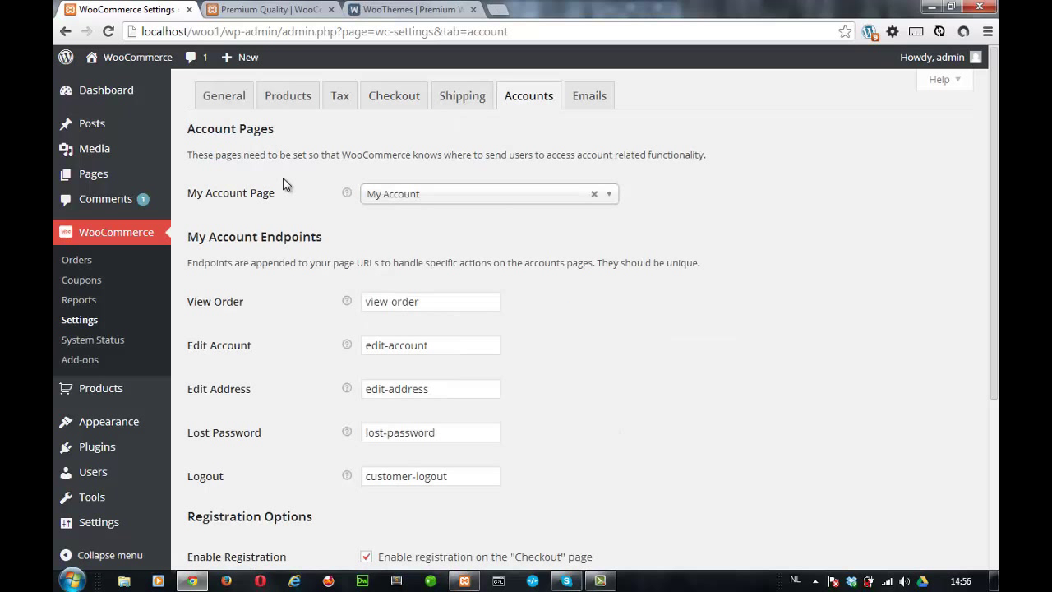
scroll(283, 178, "down", 1)
scroll(277, 175, "up", 1)
left_click(476, 197)
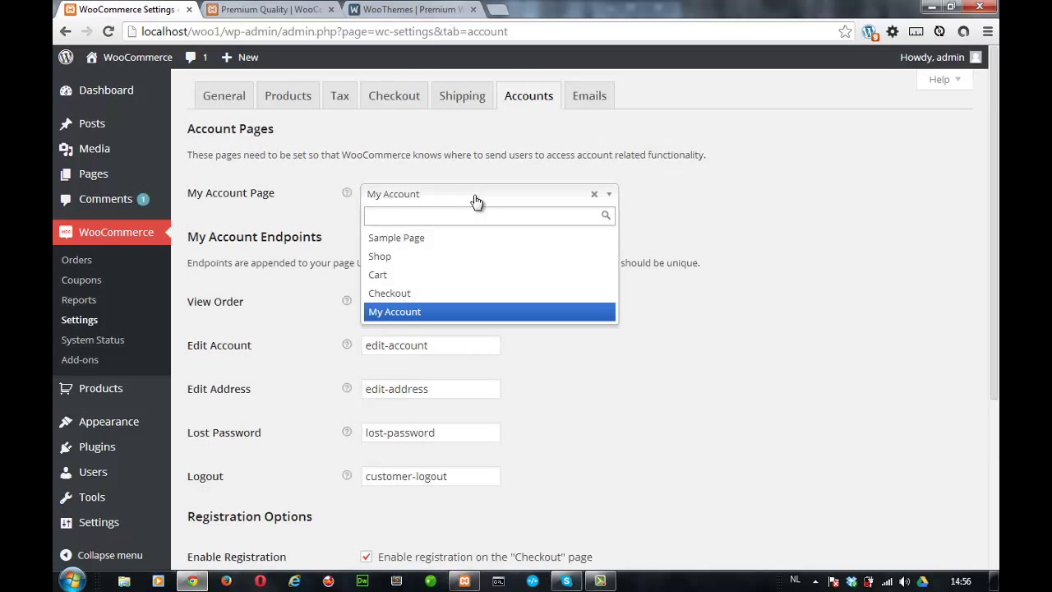
left_click(309, 174)
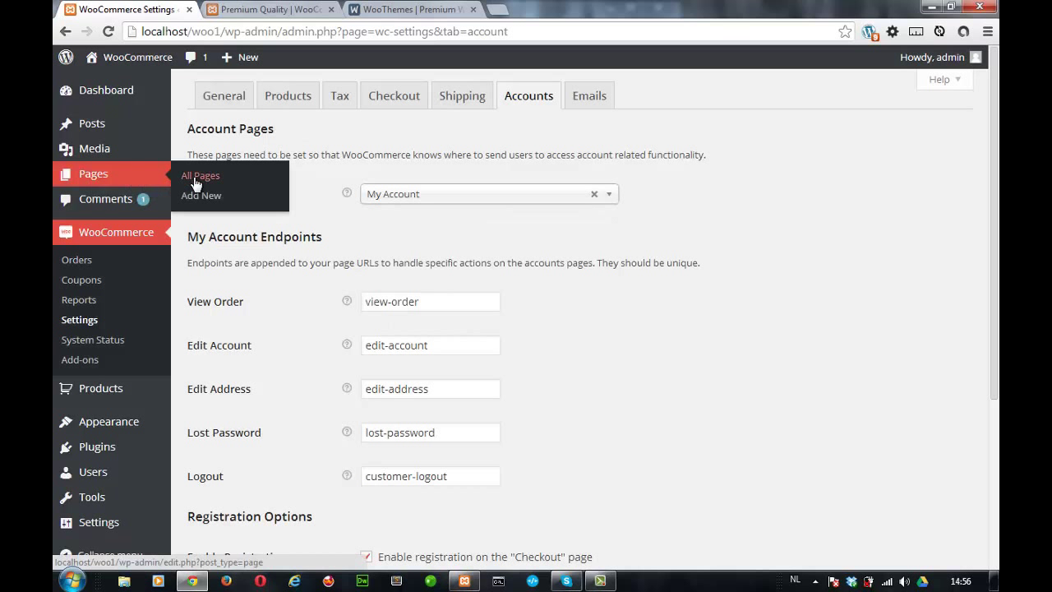
Look through the list of all site pages, then return to the WooCommerce Accounts settings.
left_click(194, 175)
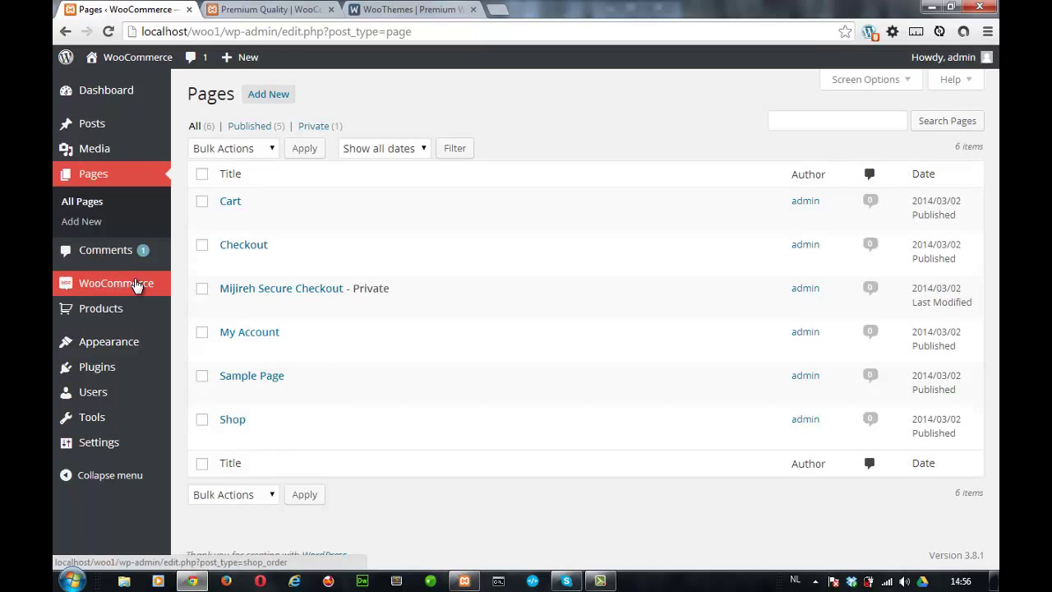
mouse_move(138, 282)
left_click(214, 344)
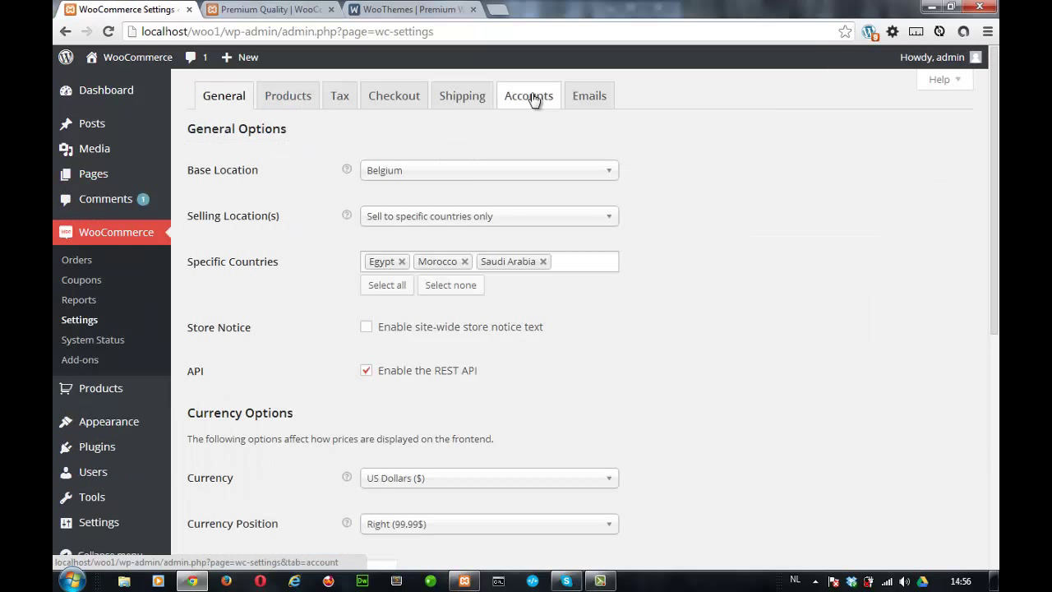
left_click(533, 100)
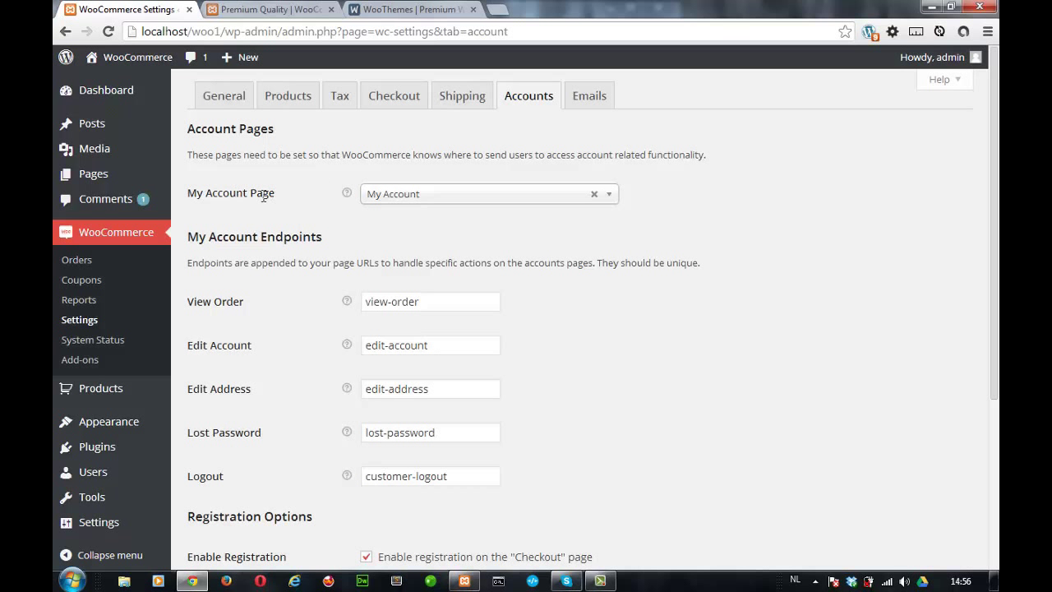
Examine the My Account endpoints for viewing orders, editing the account and address, and recovering a lost password.
scroll(266, 223, "down", 1)
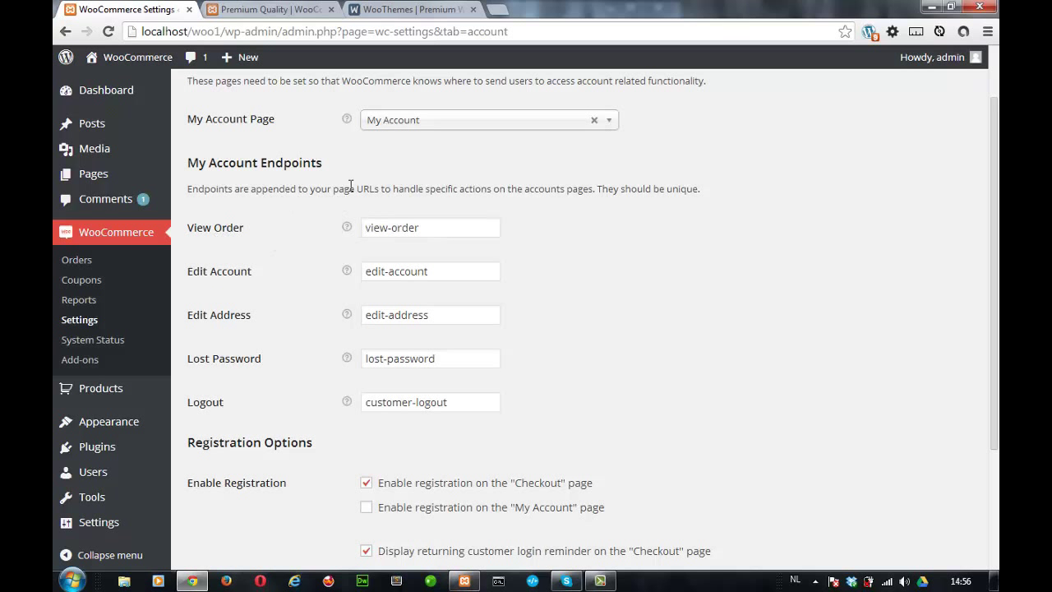
left_click_drag(493, 228, 346, 227)
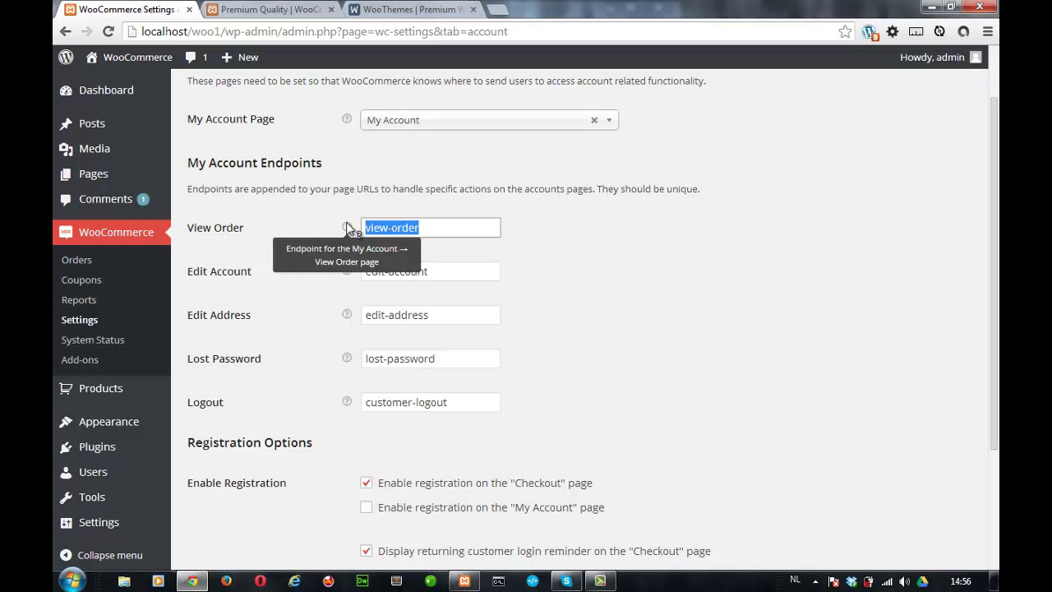
mouse_move(348, 228)
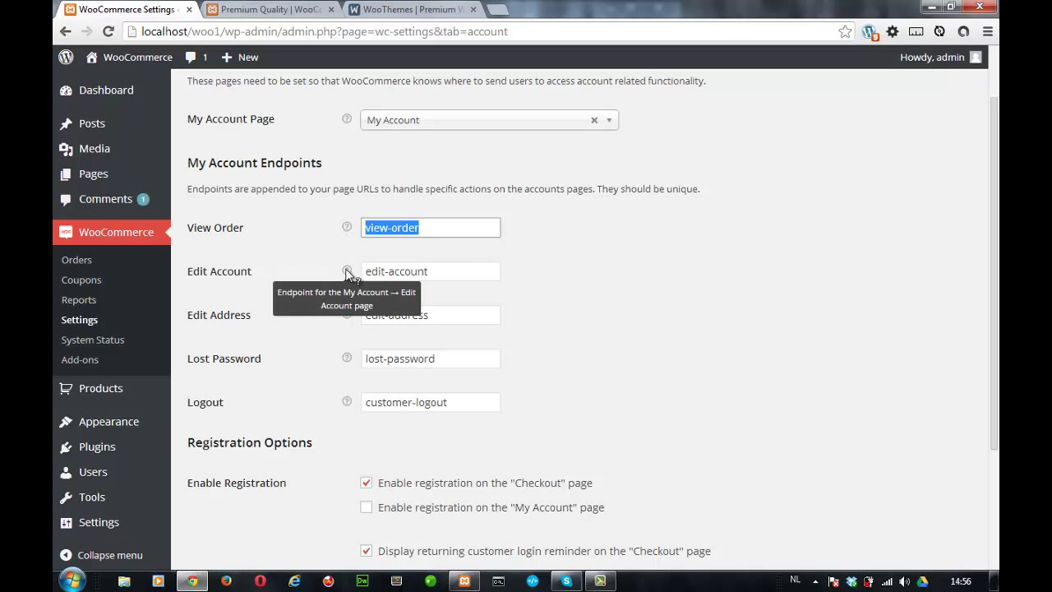
left_click(440, 231)
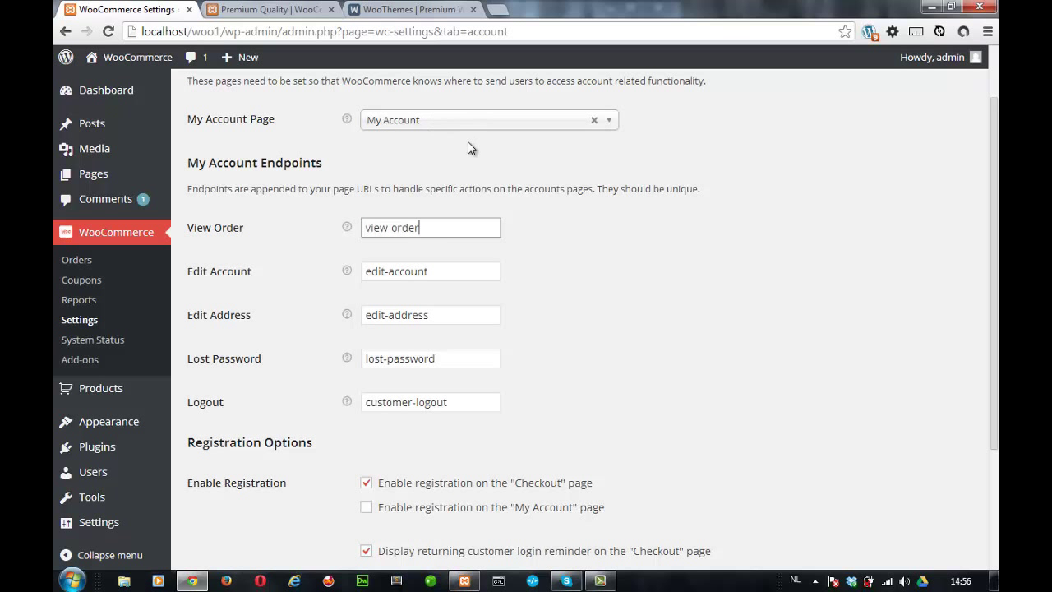
left_click_drag(433, 231, 357, 219)
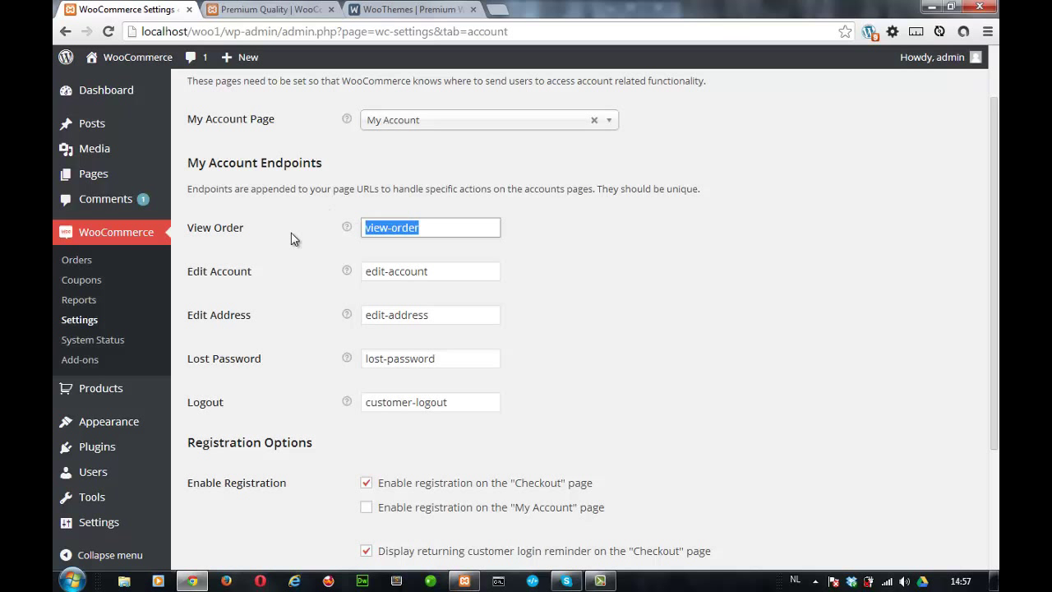
scroll(475, 198, "down", 1)
left_click_drag(440, 197, 380, 197)
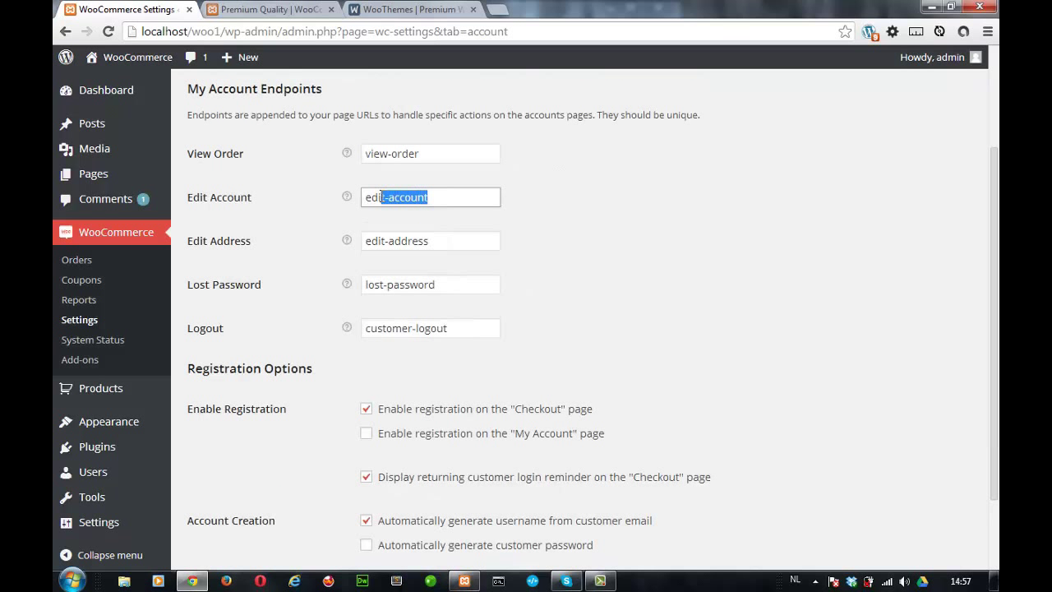
left_click_drag(443, 240, 378, 241)
left_click_drag(472, 285, 379, 286)
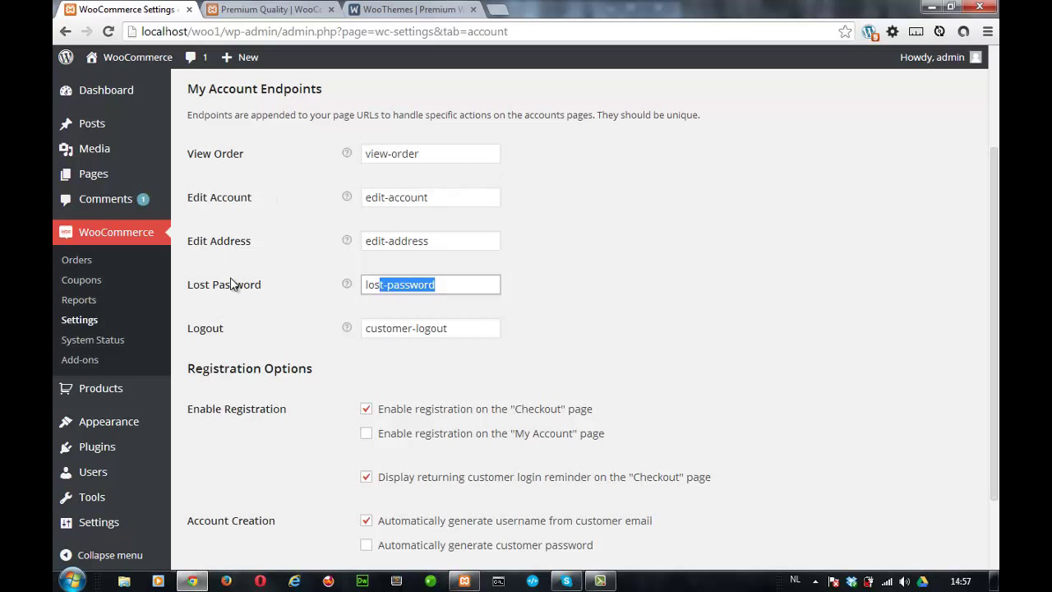
Open the WordPress permalink settings and compare the Default and Product URL examples for the product permalink base.
mouse_move(89, 526)
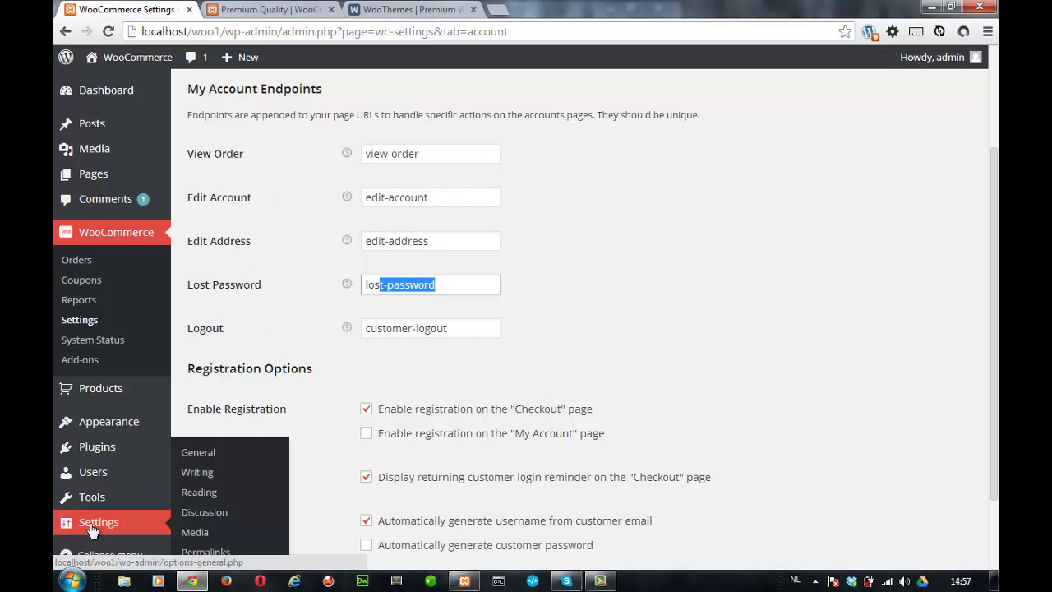
left_click(228, 556)
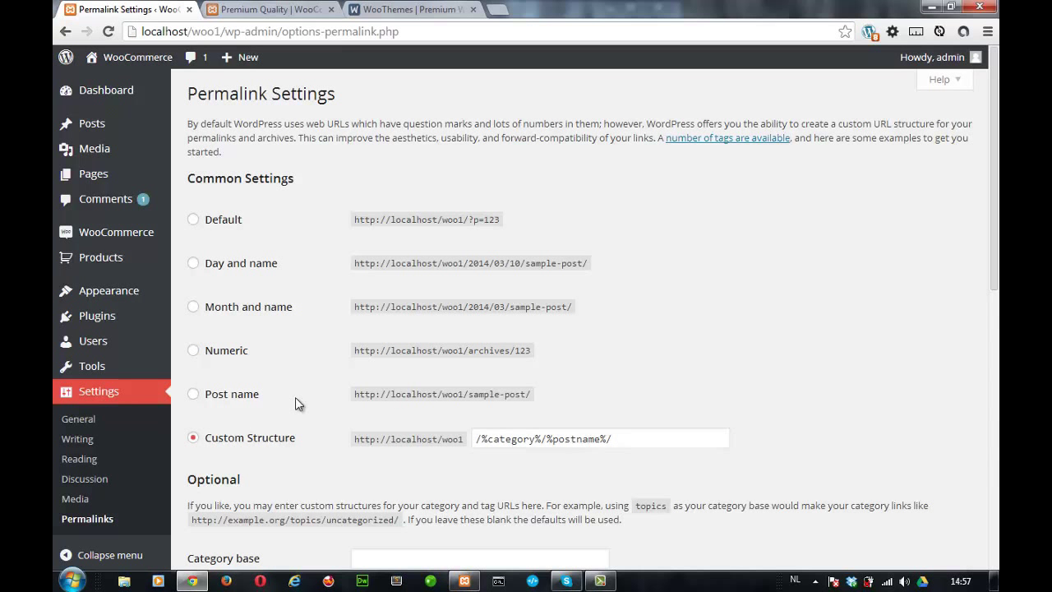
scroll(296, 402, "down", 7)
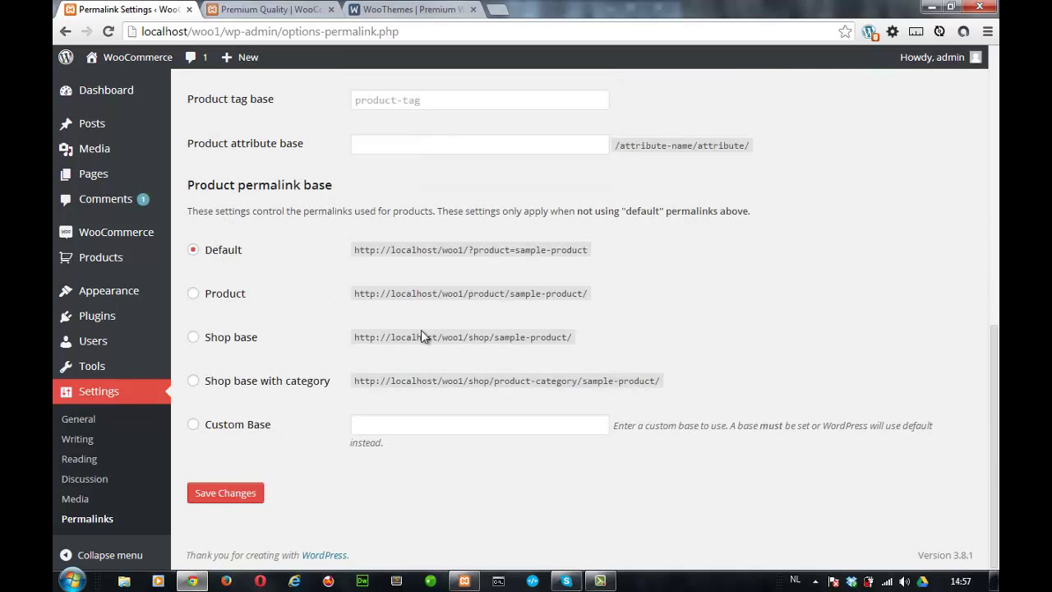
left_click_drag(407, 251, 521, 250)
left_click_drag(457, 294, 536, 294)
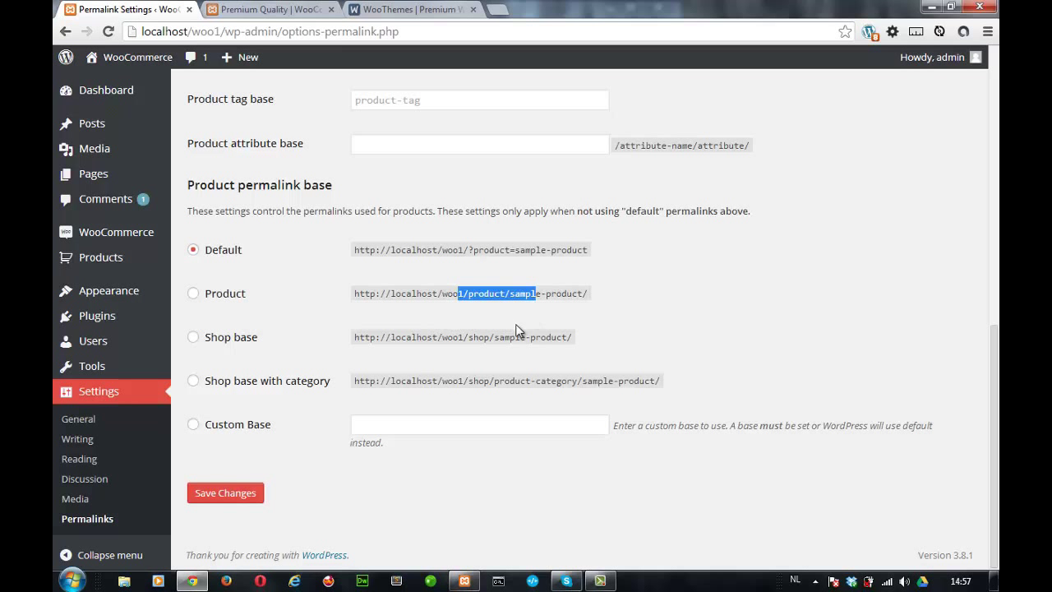
Set the product permalink base to Product and save the permalink settings.
left_click(219, 346)
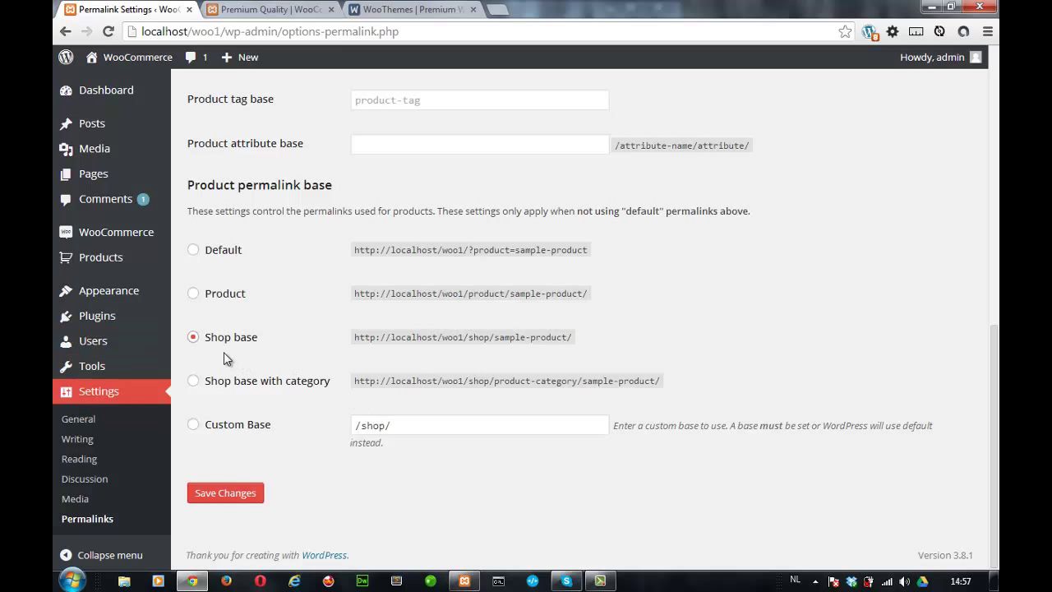
left_click(228, 389)
left_click(206, 304)
left_click(227, 492)
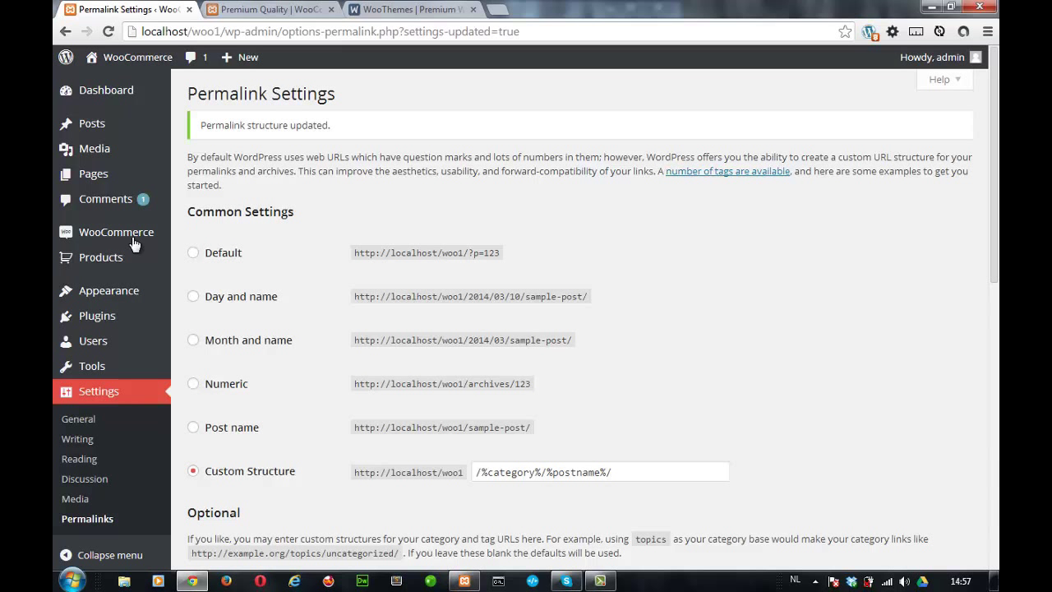
Enable registration on the "My Account" page in the WooCommerce Accounts settings and save the changes.
mouse_move(115, 239)
left_click(224, 297)
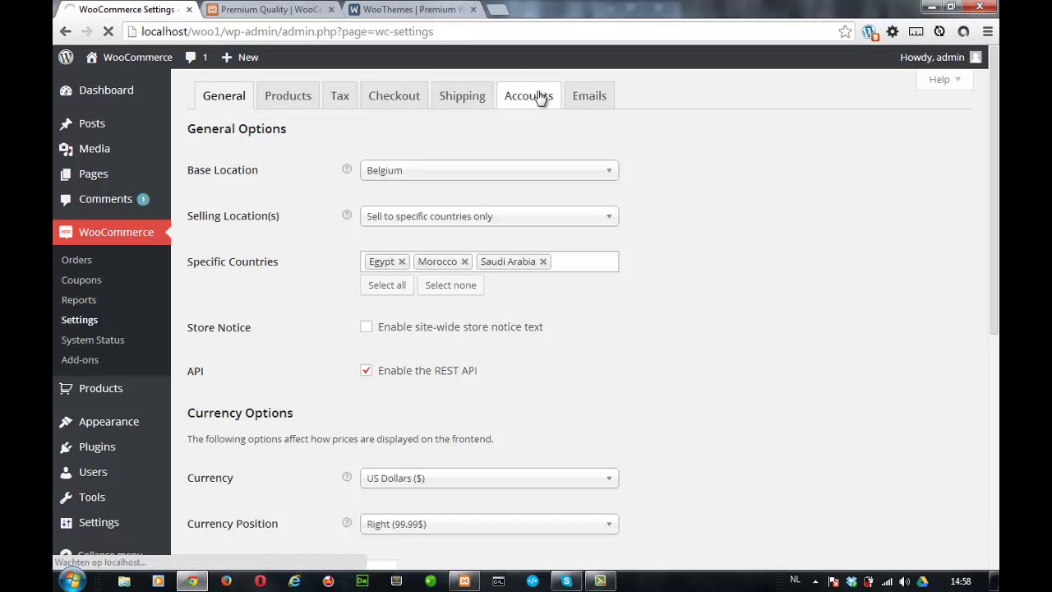
scroll(434, 283, "down", 2)
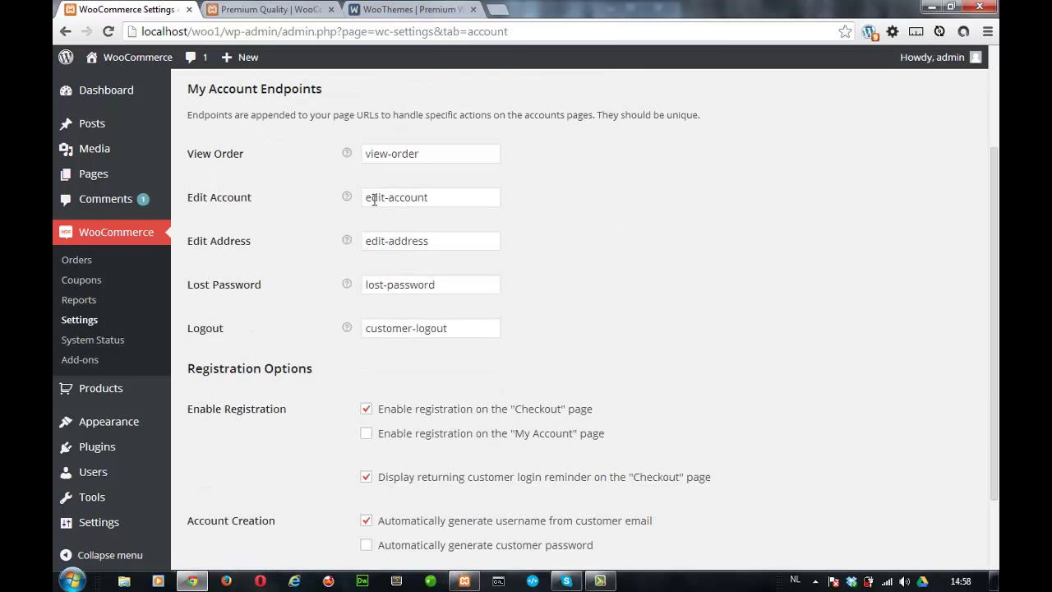
scroll(321, 238, "down", 1)
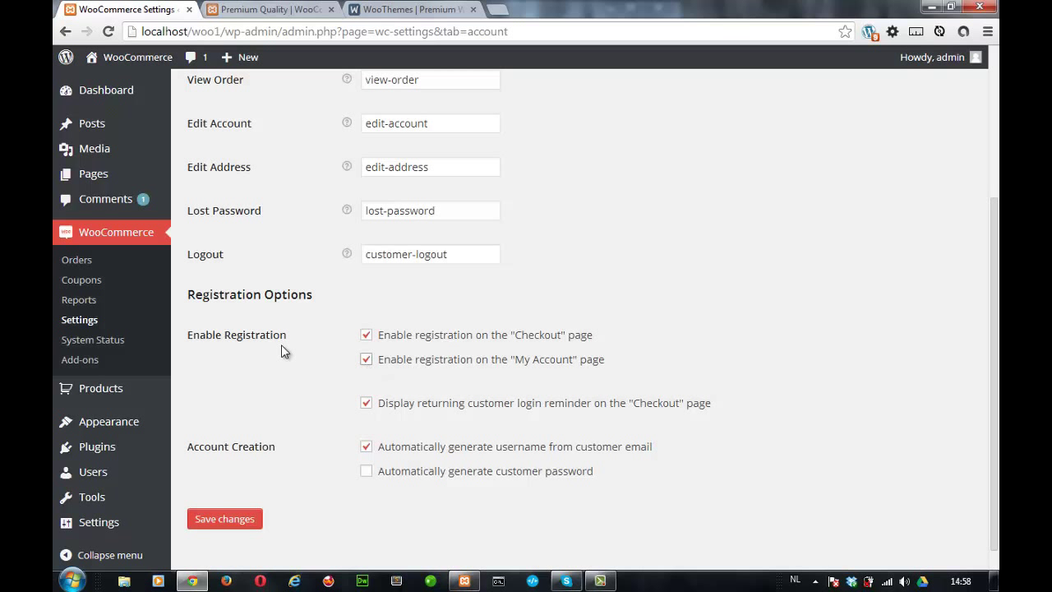
scroll(282, 345, "down", 1)
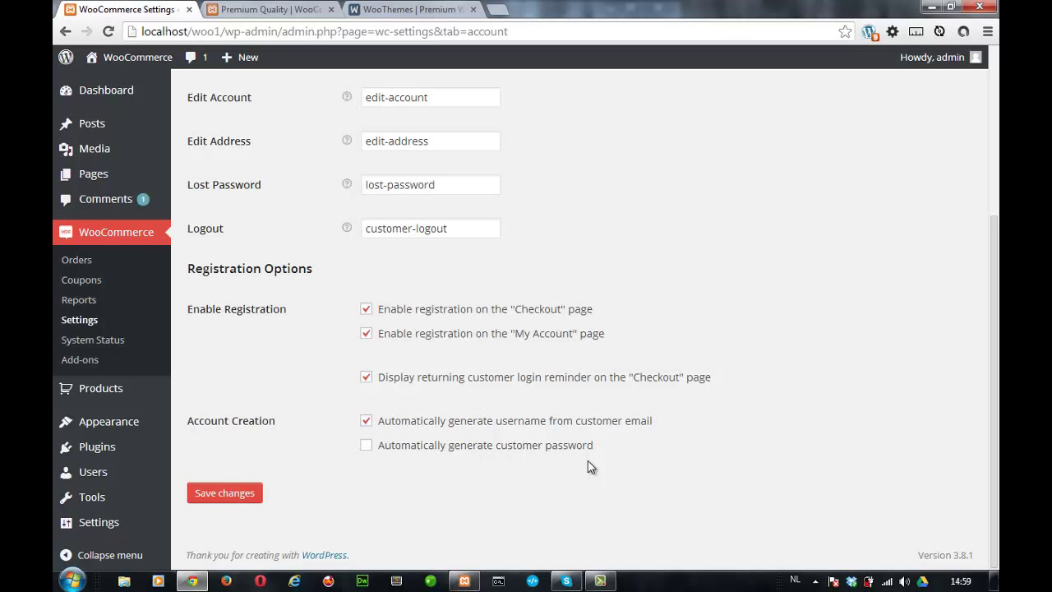
left_click(249, 492)
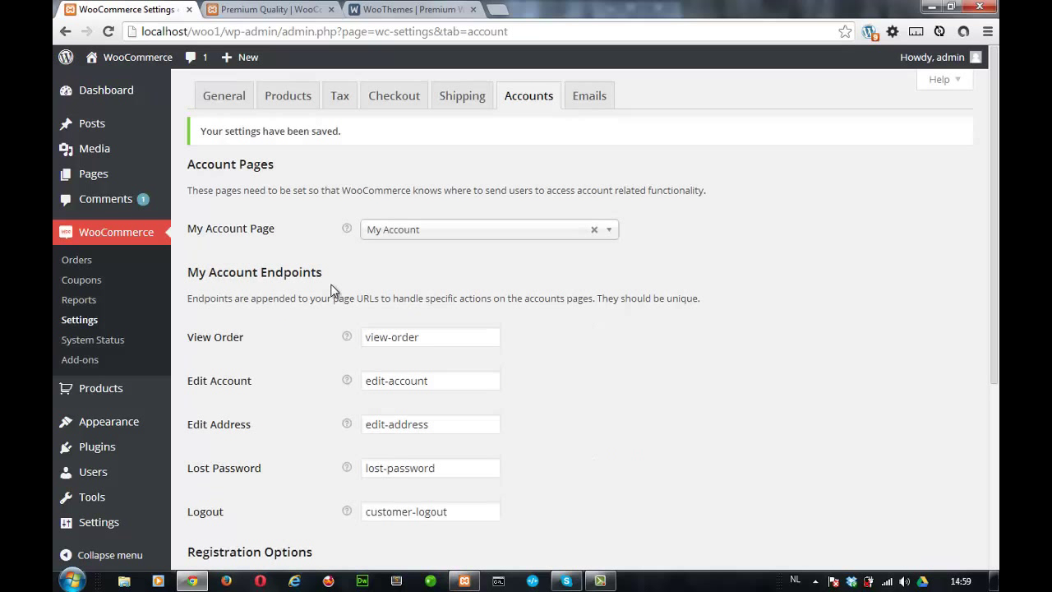
Open the WooCommerce email options and examine the sender's "From" name setting.
left_click(588, 96)
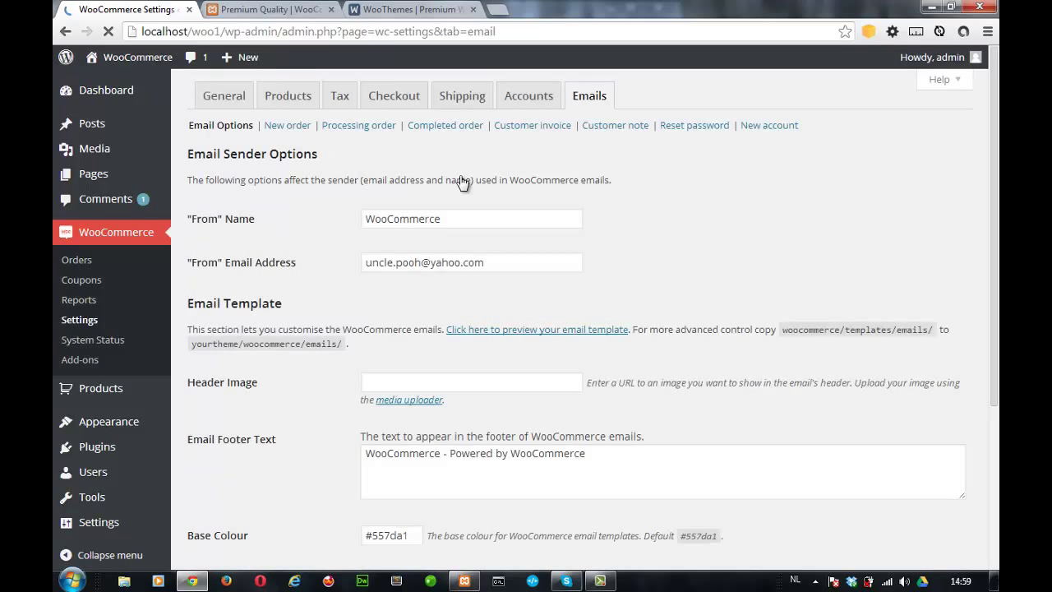
scroll(328, 216, "down", 1)
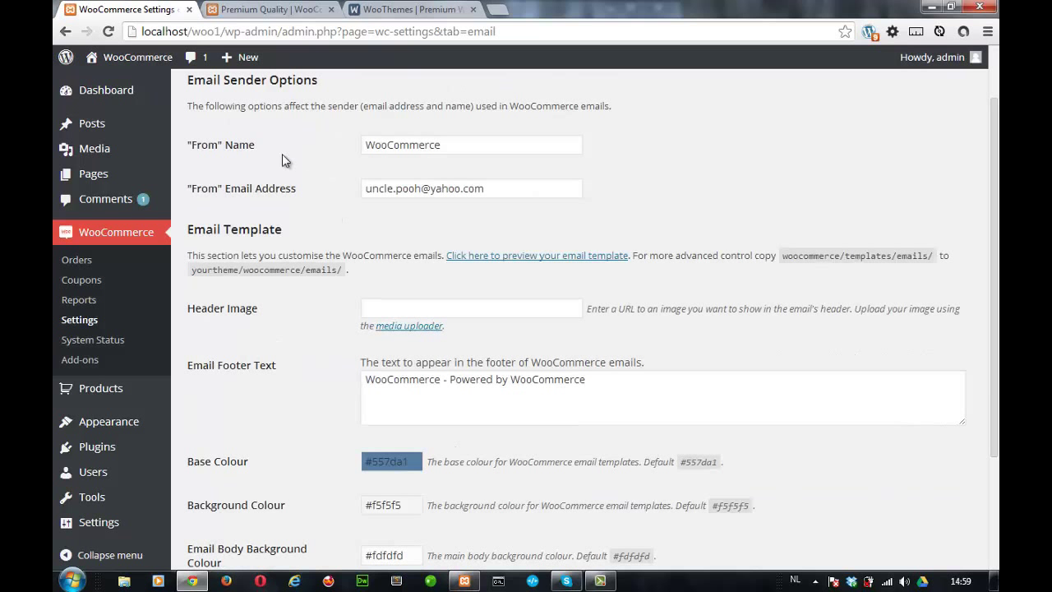
scroll(282, 154, "up", 1)
left_click_drag(449, 218, 320, 221)
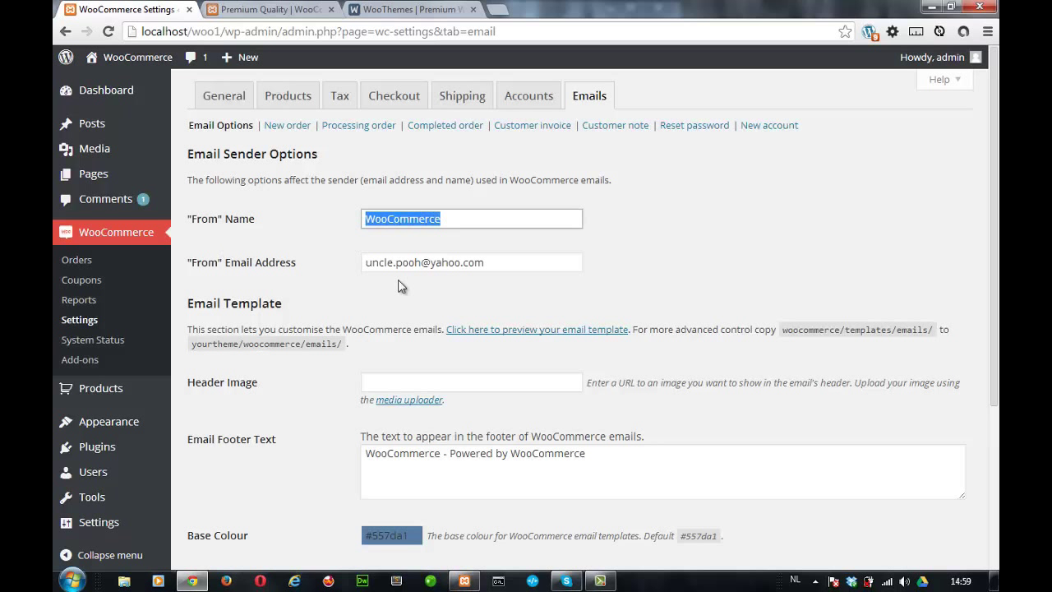
Examine the sender's "From" email address setting, preview the email template in a separate tab, and return to the email options.
left_click_drag(535, 261, 331, 243)
scroll(331, 242, "down", 2)
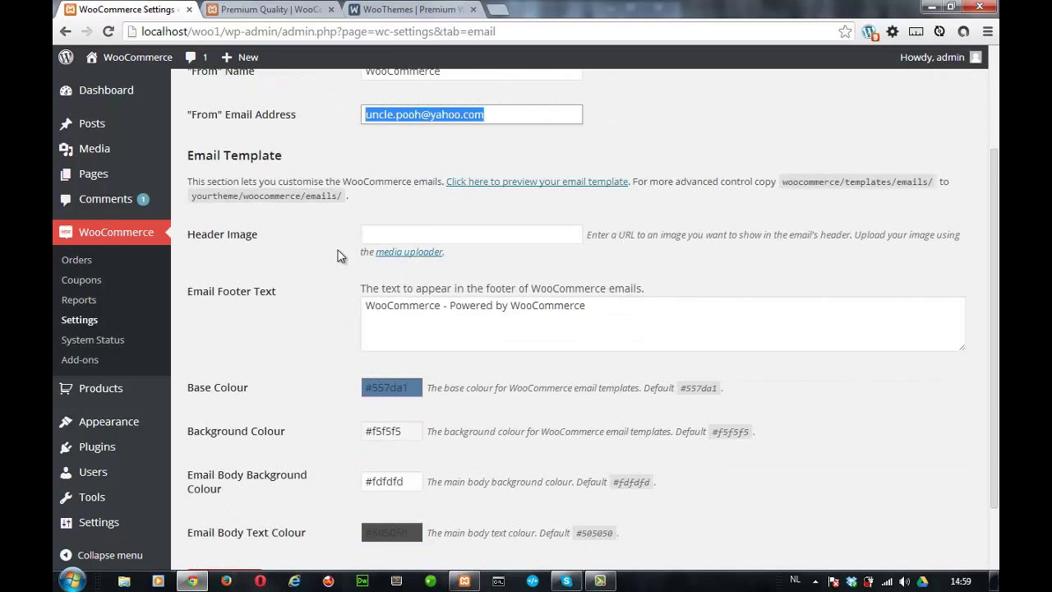
scroll(279, 294, "down", 1)
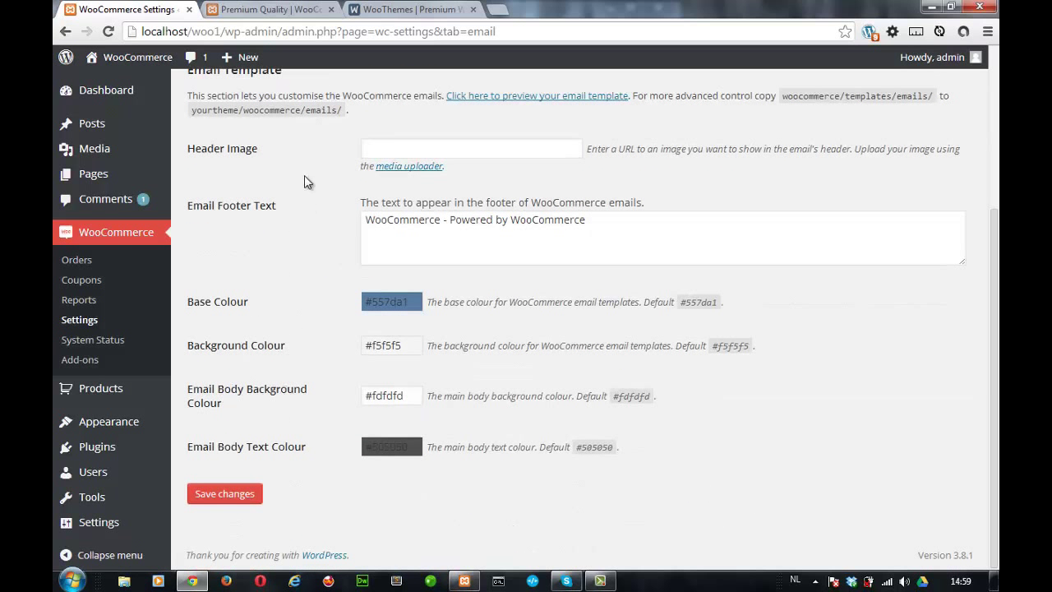
scroll(280, 361, "up", 1)
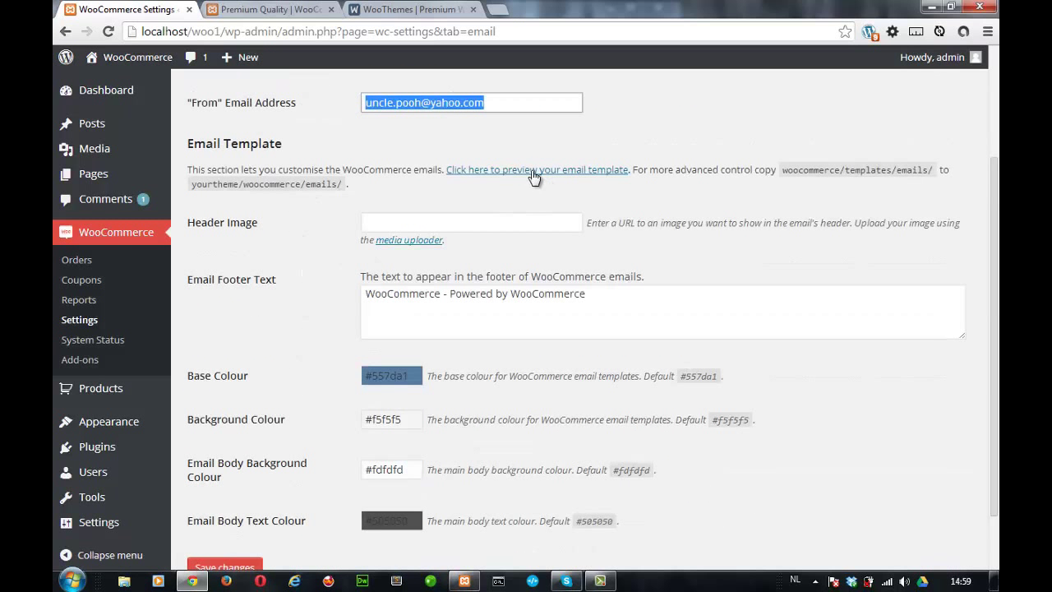
middle_click(500, 180)
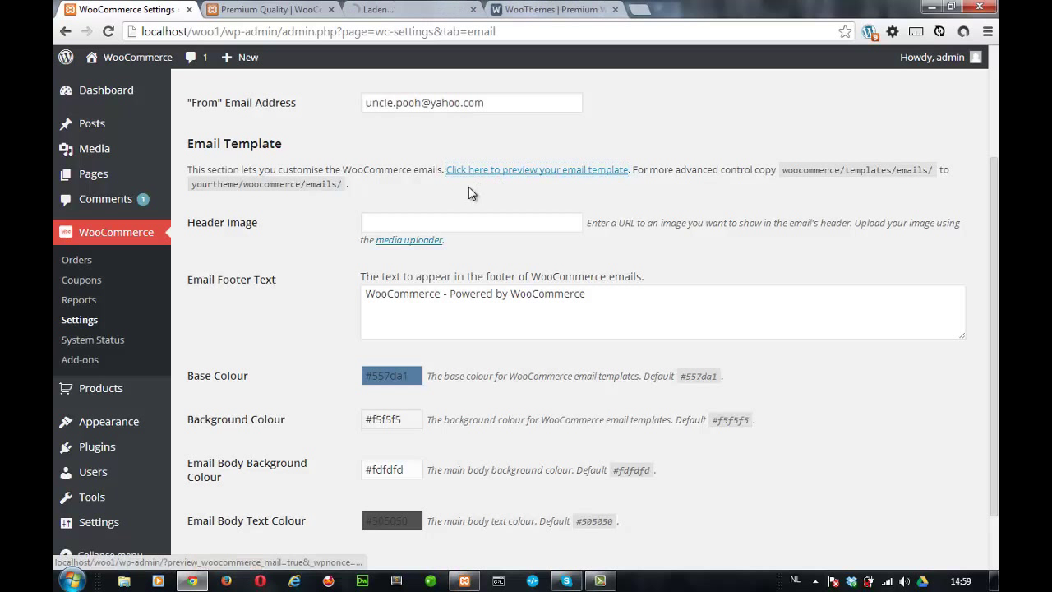
left_click(409, 10)
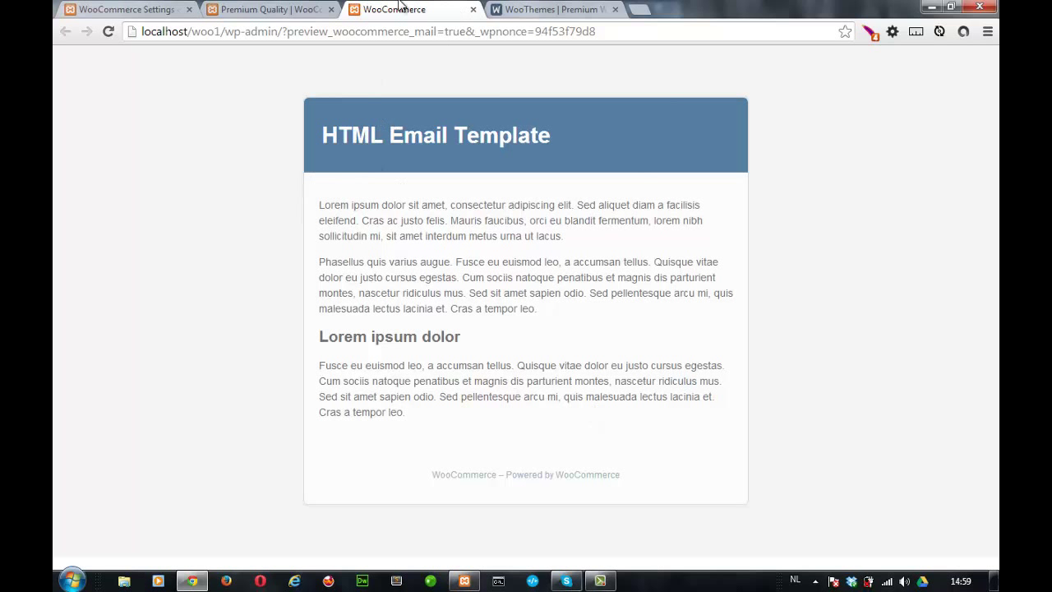
left_click(270, 10)
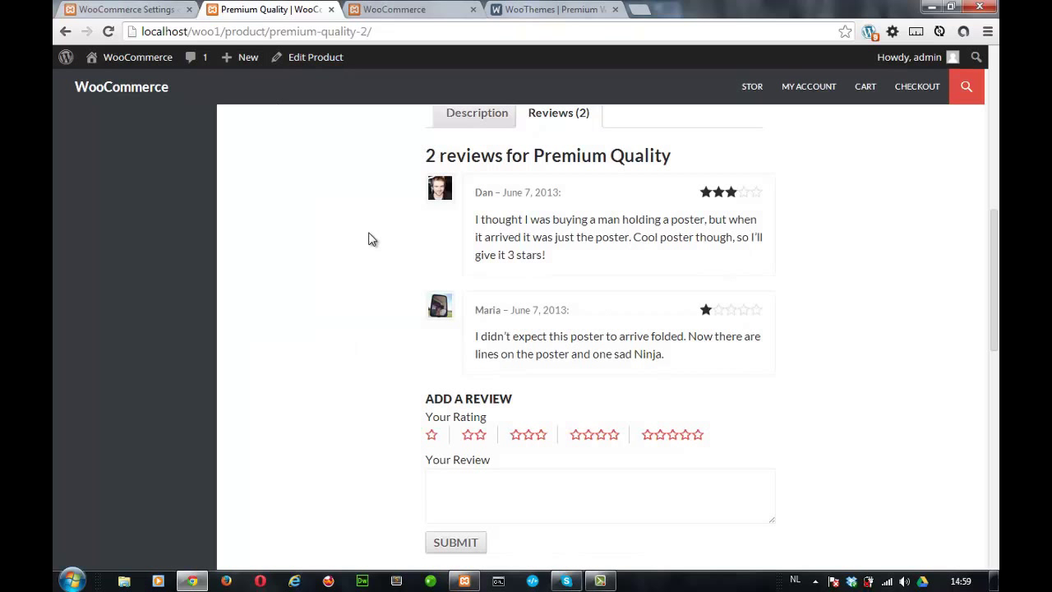
left_click(138, 10)
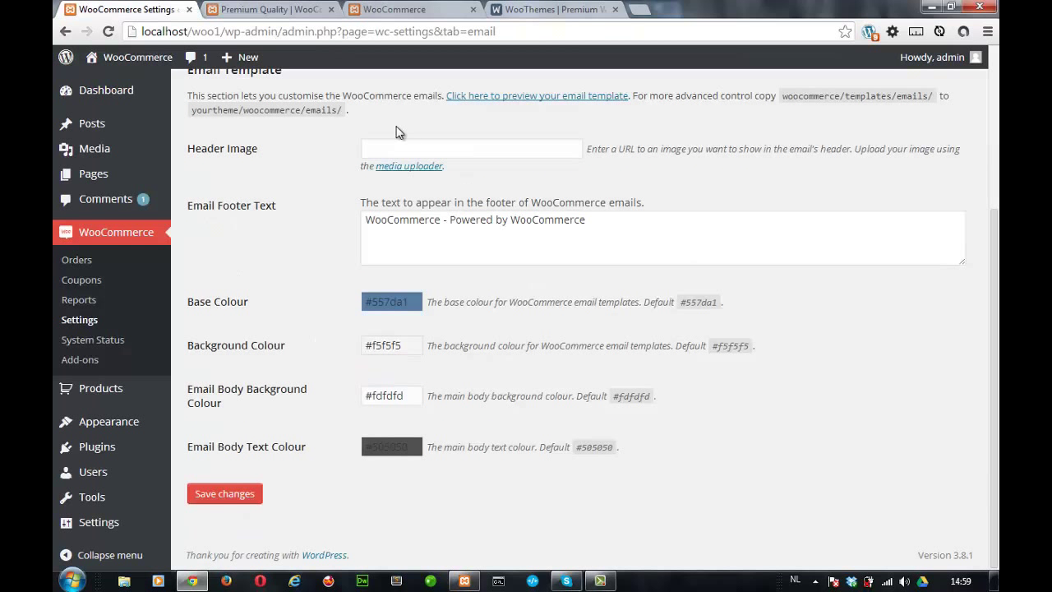
Examine the Header Image setting and compare it with the header area of the email template preview.
left_click(391, 150)
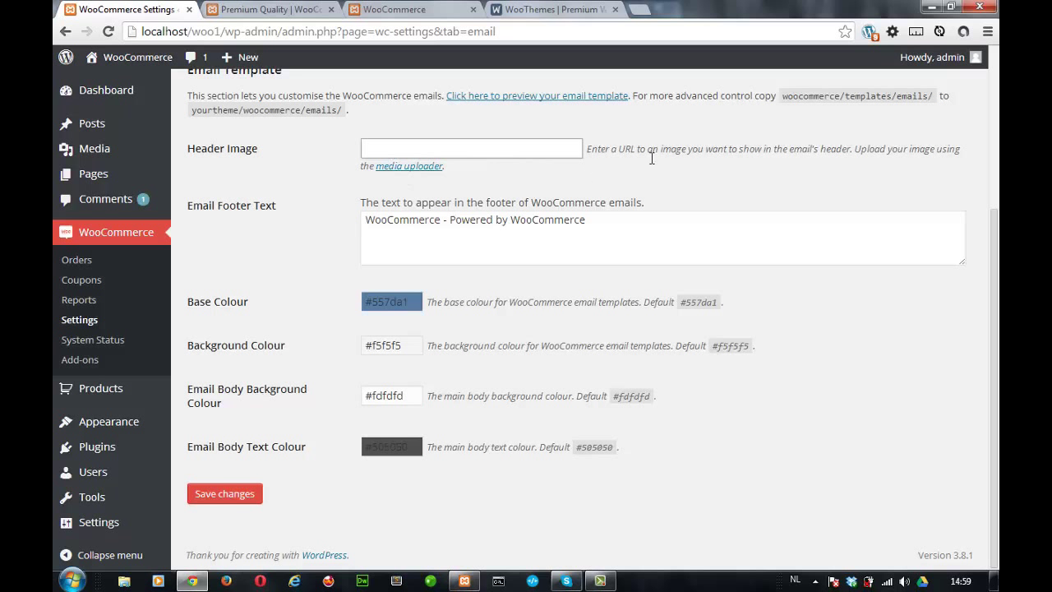
left_click(383, 9)
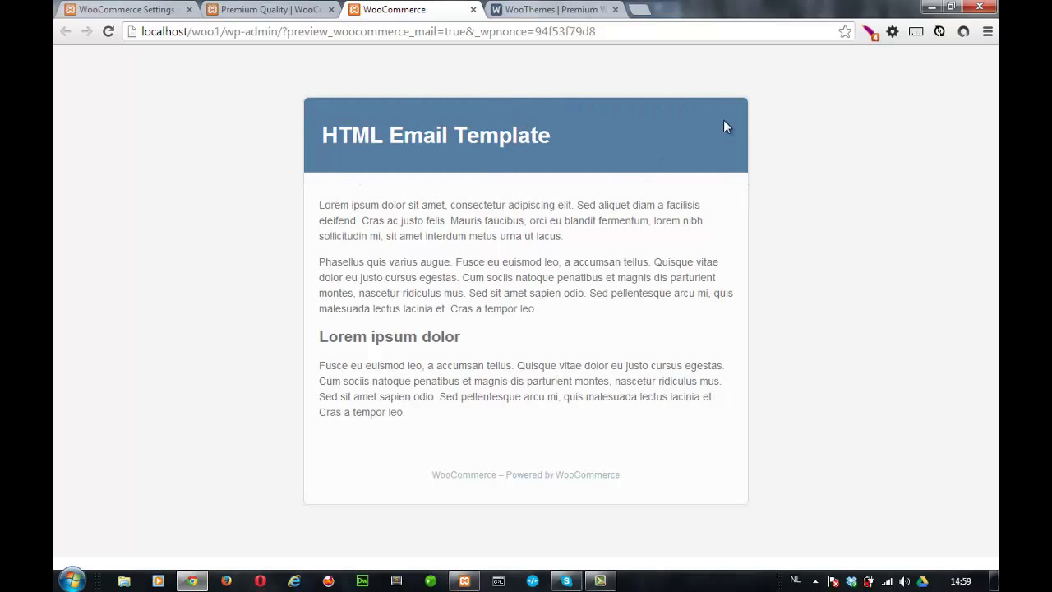
left_click(117, 10)
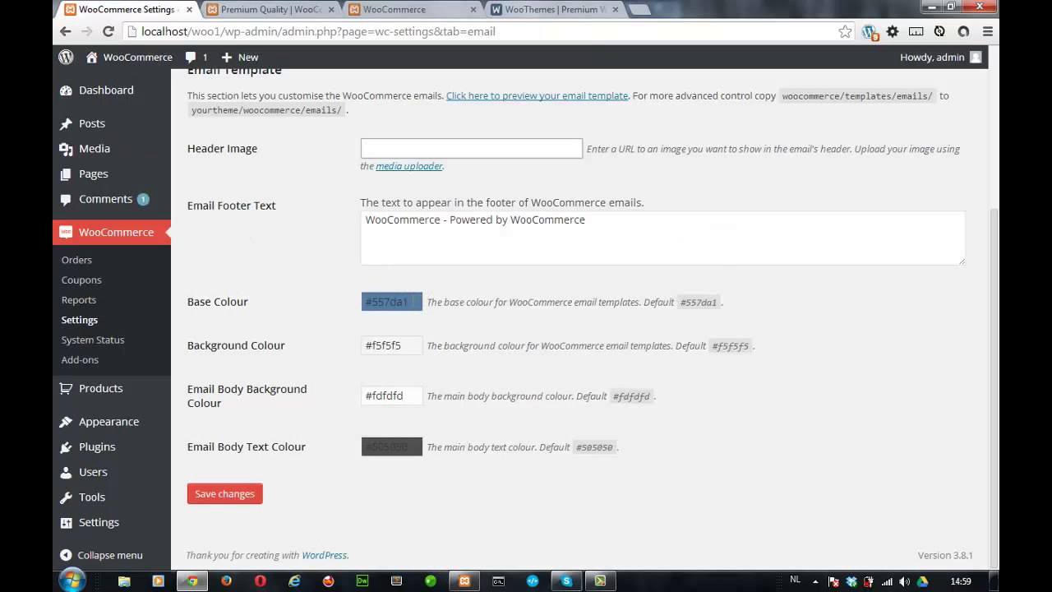
Examine the email footer text and the colour picker of the Base Colour setting in the email template options.
left_click_drag(623, 219, 361, 219)
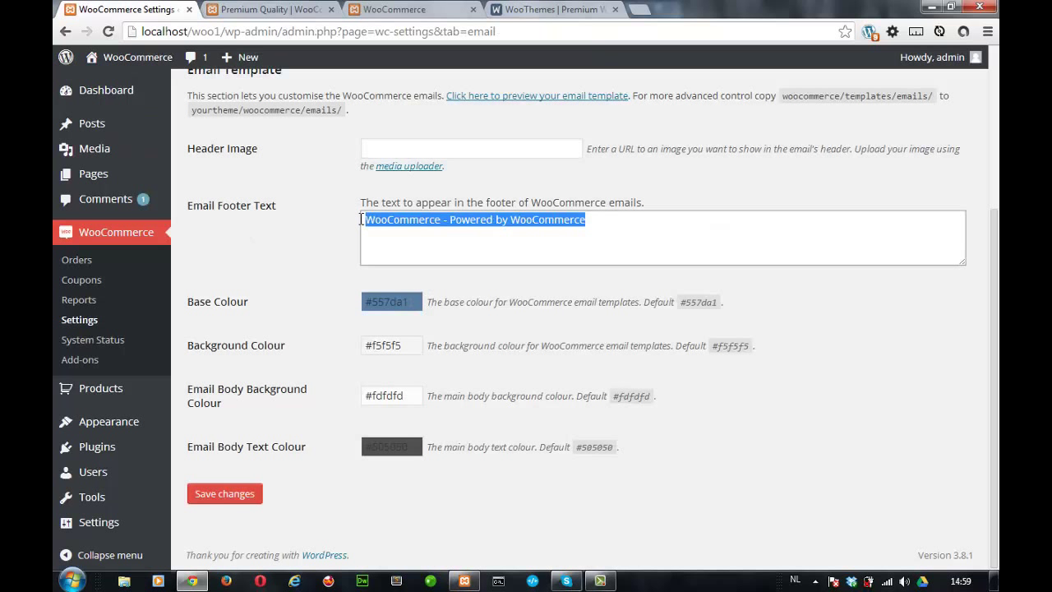
left_click(382, 302)
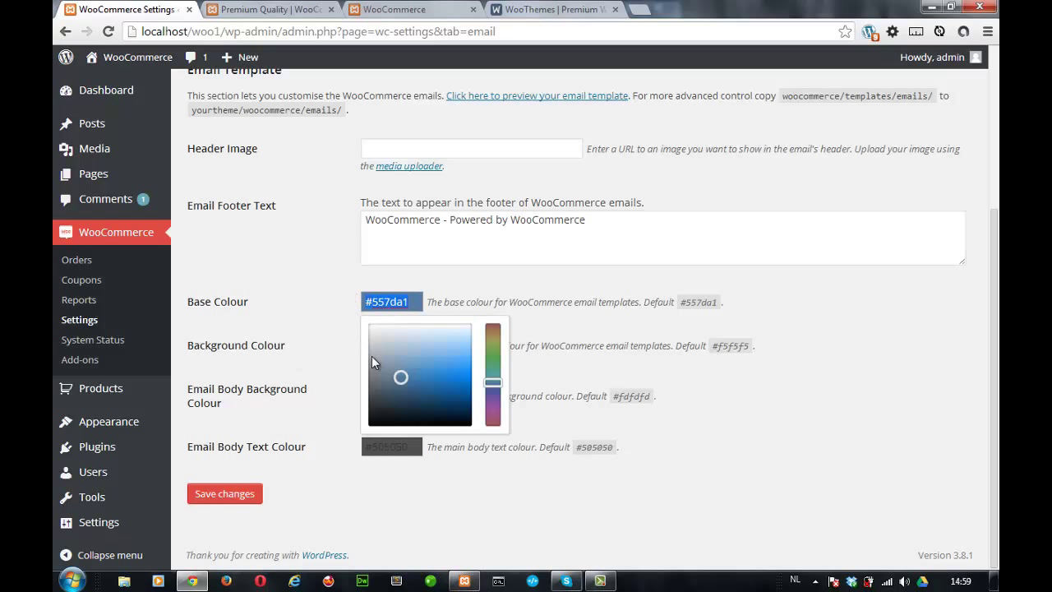
left_click(339, 361)
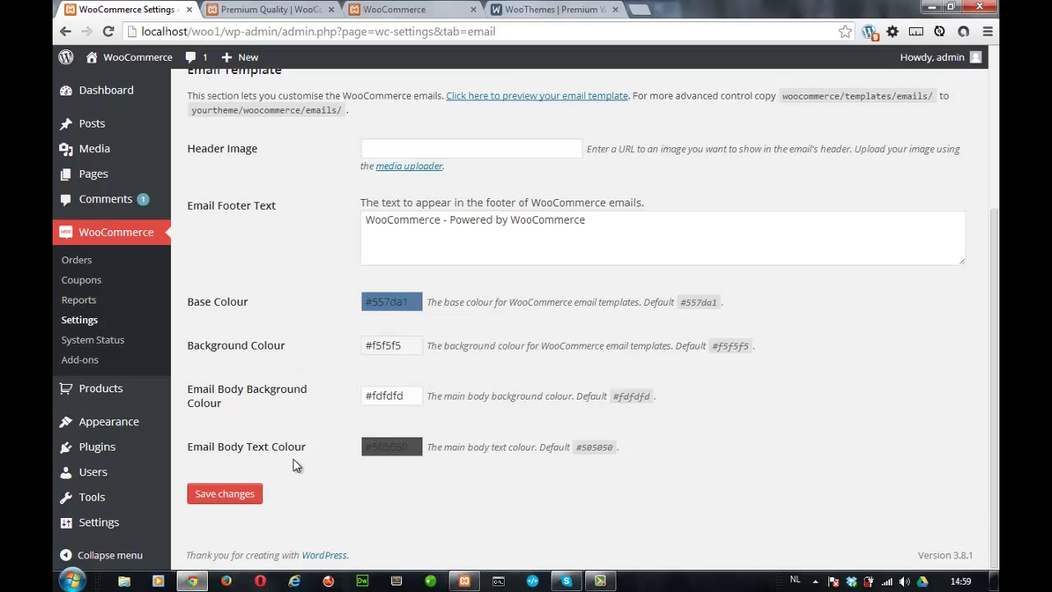
scroll(277, 443, "up", 3)
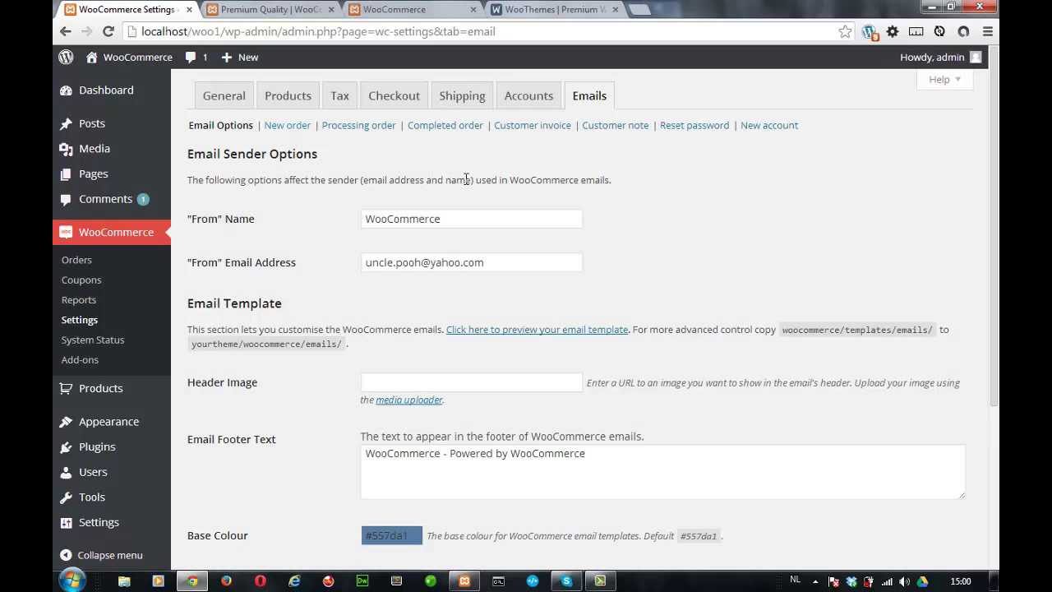
Open the Customer invoice email settings and review the subject, heading, email type and HTML template options.
left_click(532, 127)
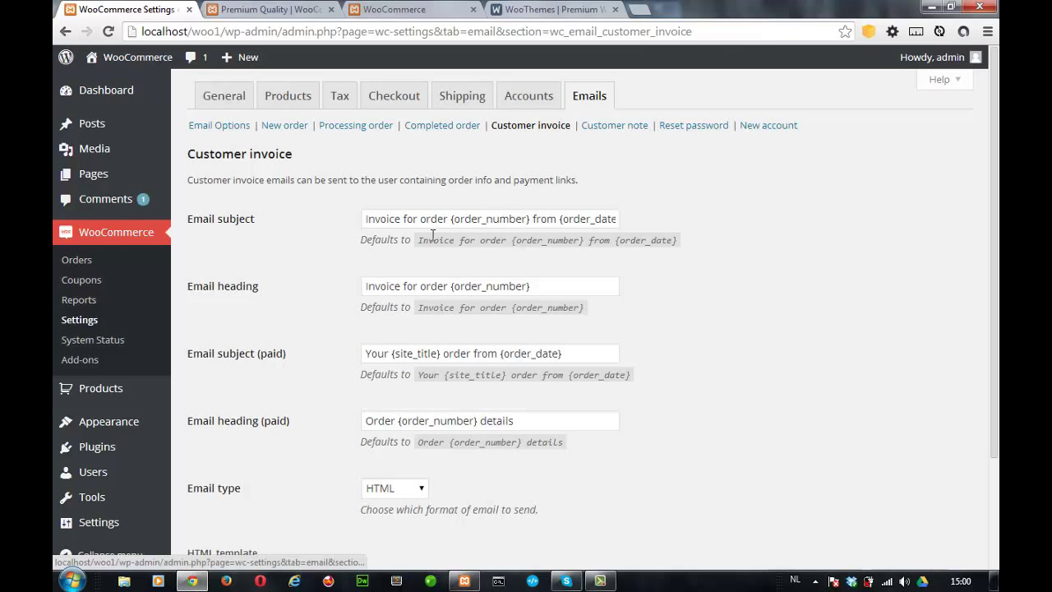
scroll(335, 256, "down", 3)
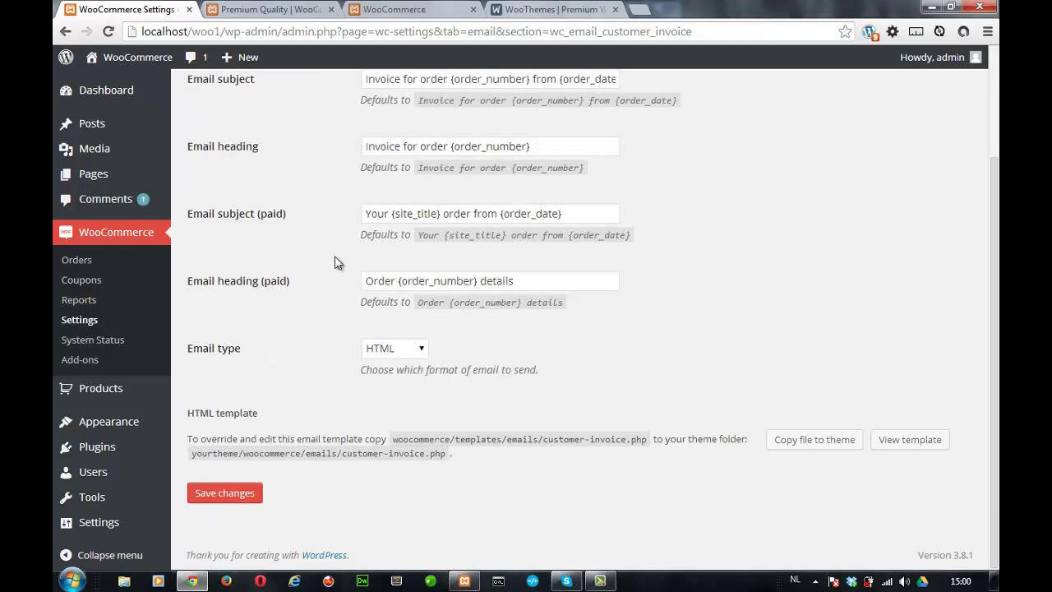
scroll(334, 255, "up", 1)
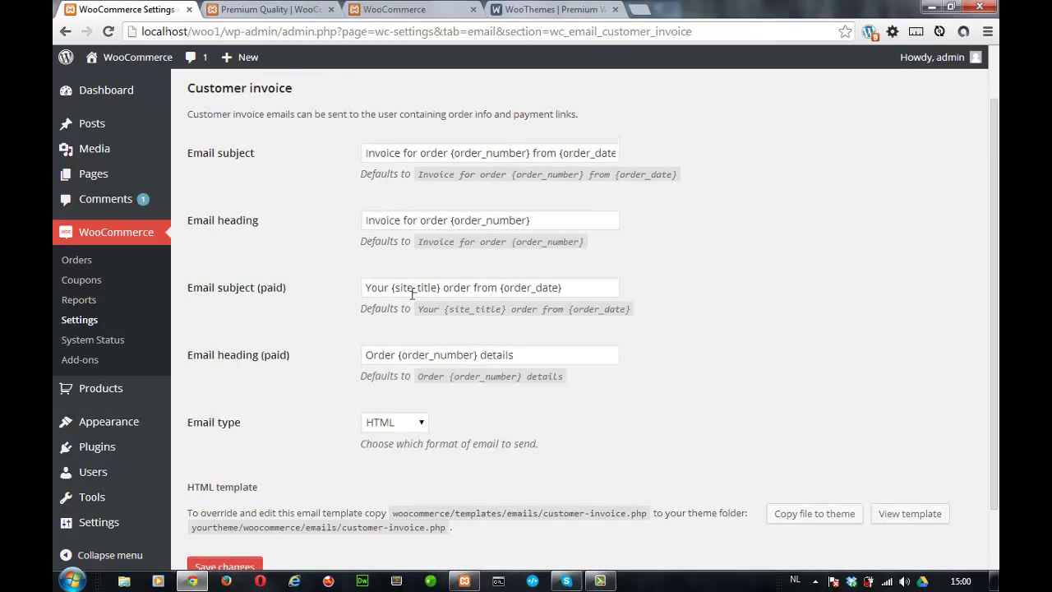
scroll(412, 294, "down", 1)
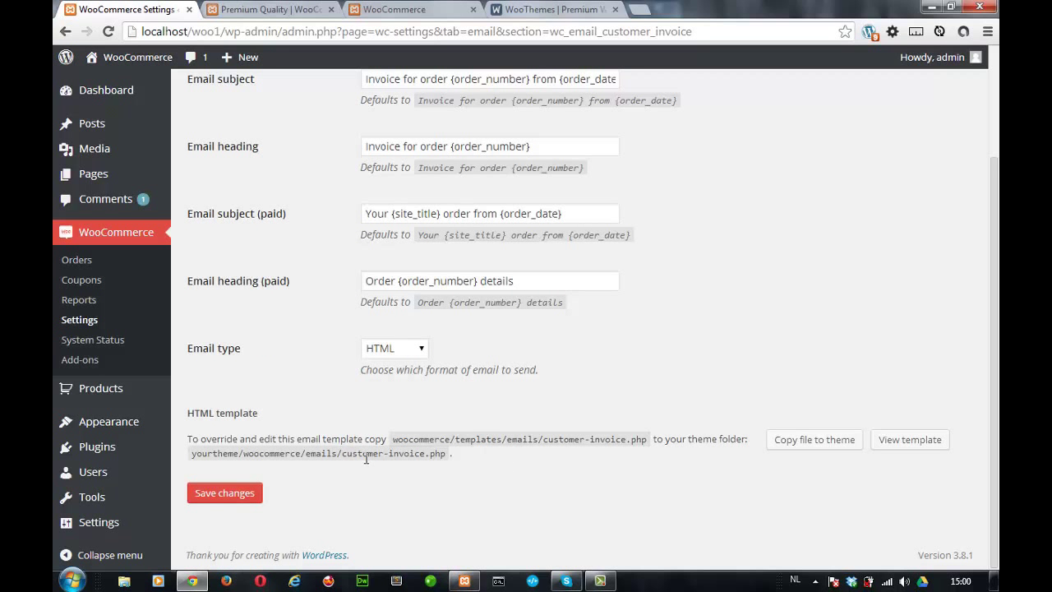
Open the New order email settings and review the recipients, subject, email heading and email type options.
scroll(364, 448, "up", 2)
left_click(287, 130)
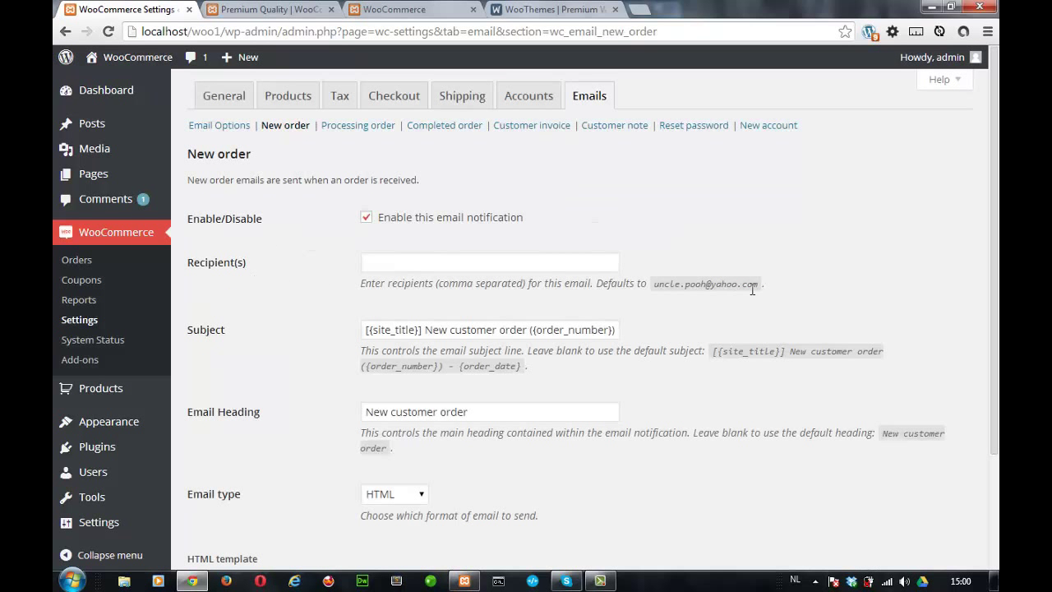
scroll(554, 309, "down", 2)
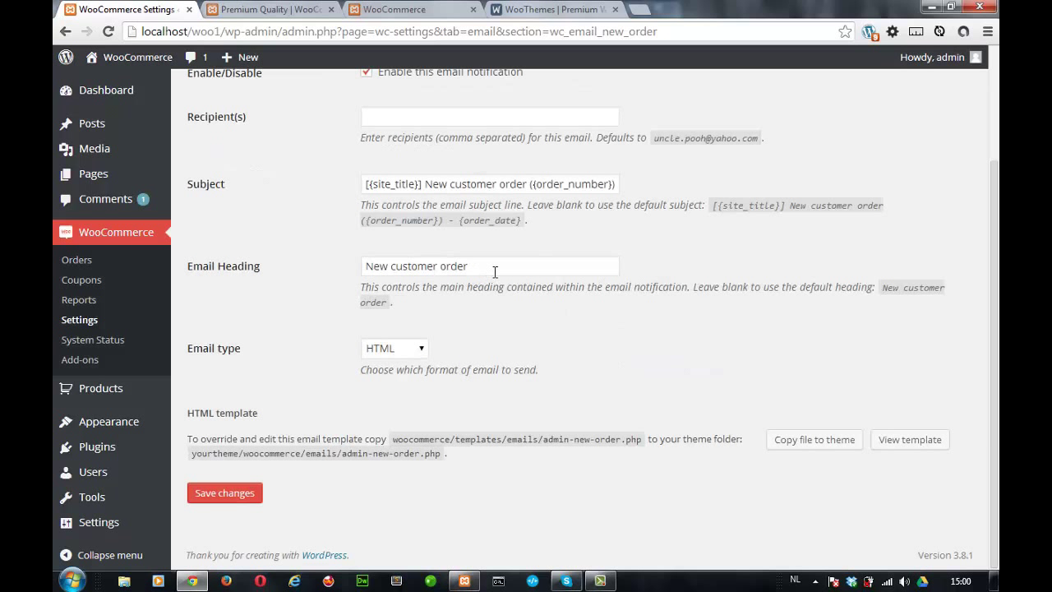
left_click_drag(495, 265, 258, 272)
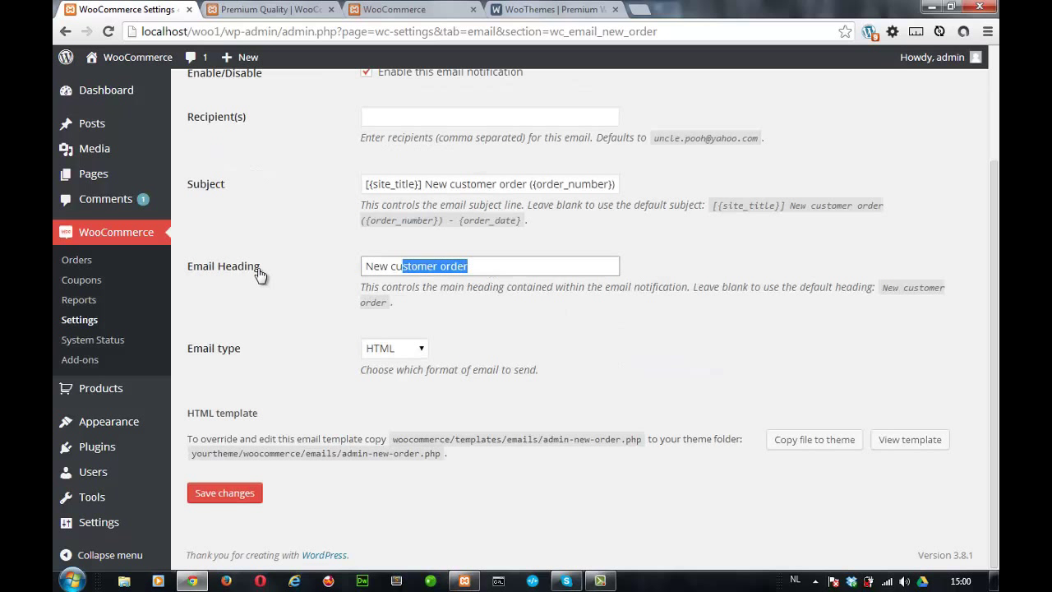
left_click(429, 351)
left_click(424, 350)
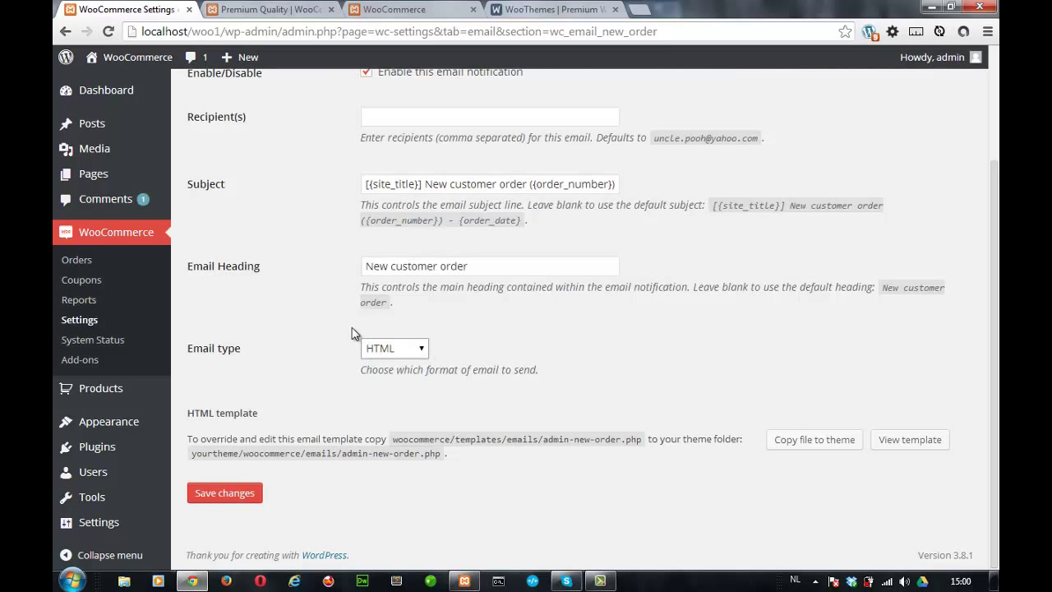
scroll(282, 298, "up", 3)
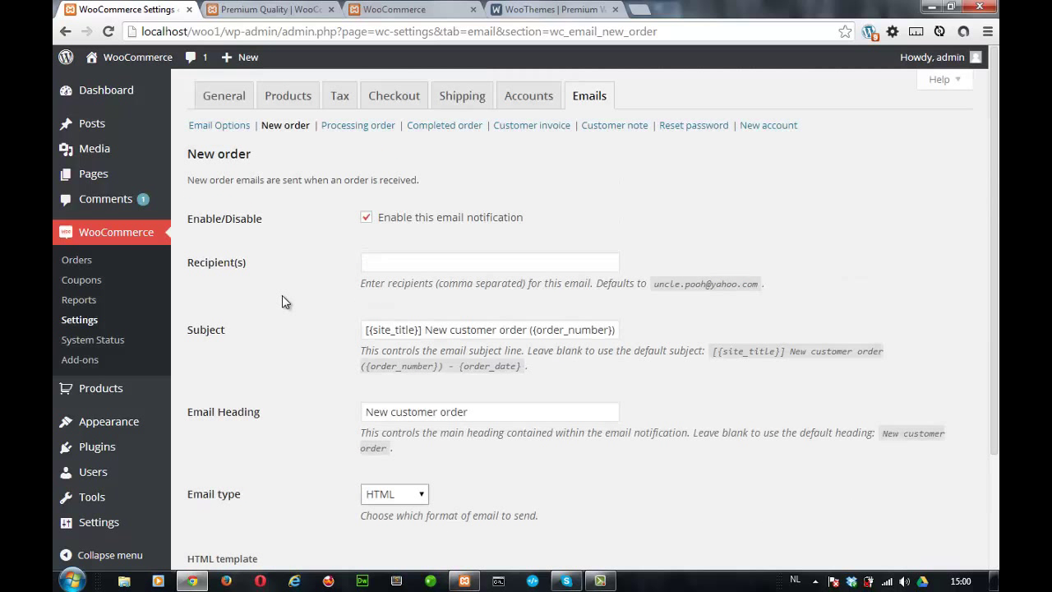
Open the existing order from the WooCommerce orders list and look over its details, items and notes.
left_click(86, 264)
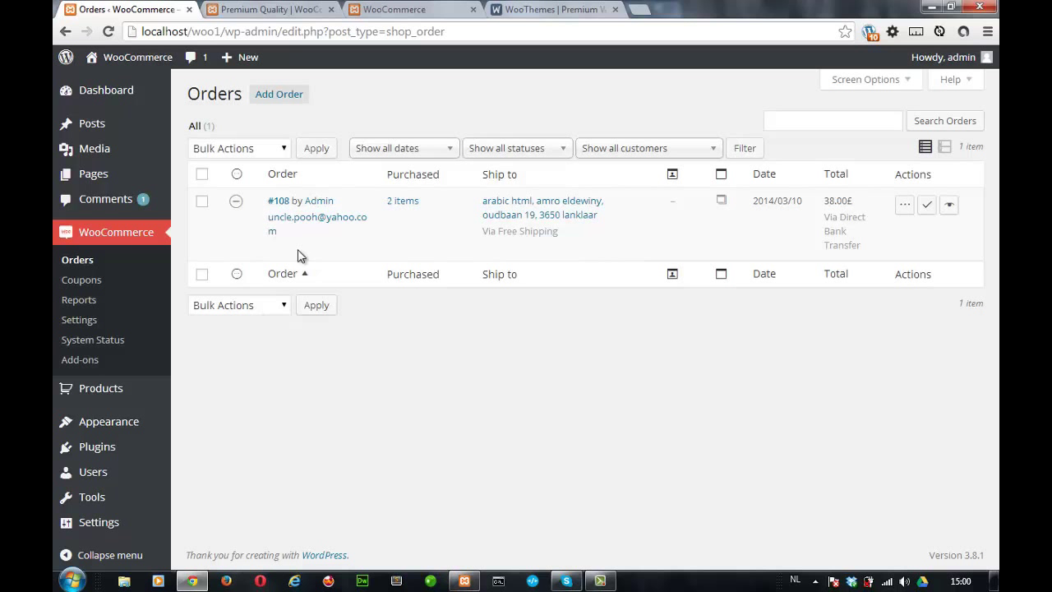
left_click(280, 202)
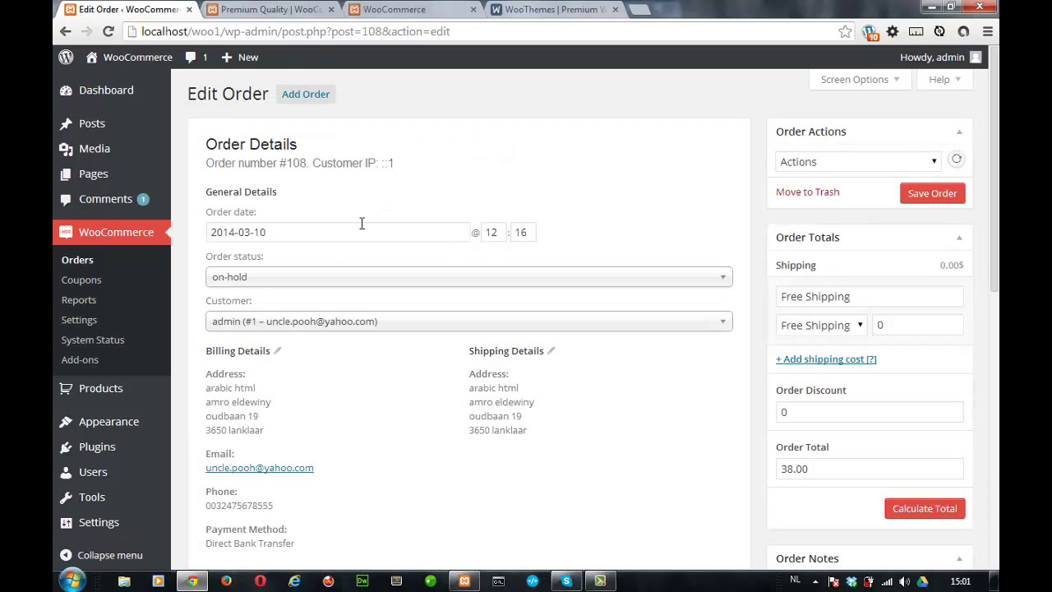
scroll(362, 222, "down", 3)
scroll(362, 222, "down", 3)
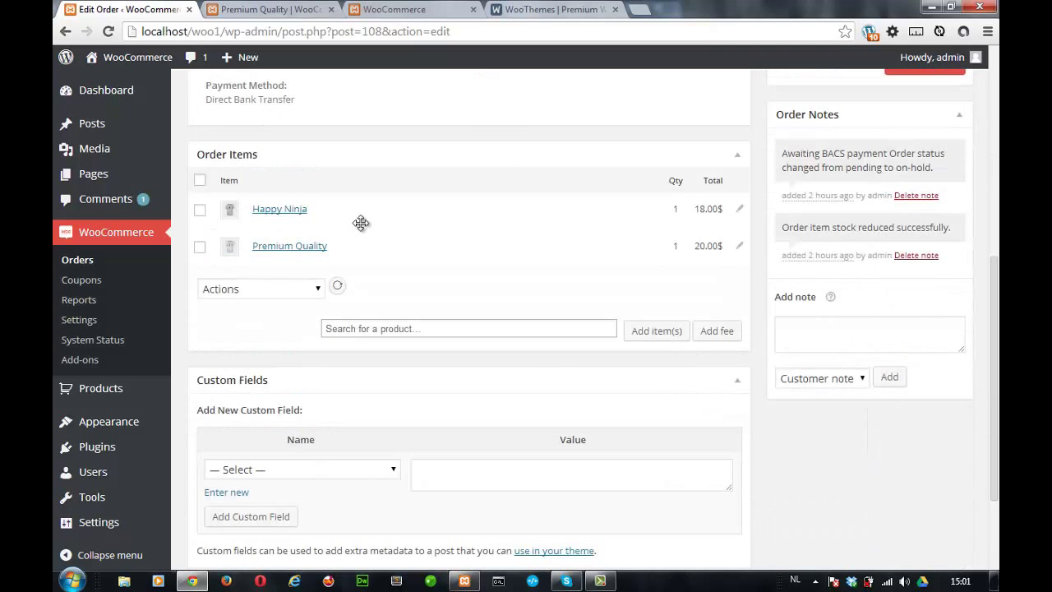
scroll(362, 222, "up", 6)
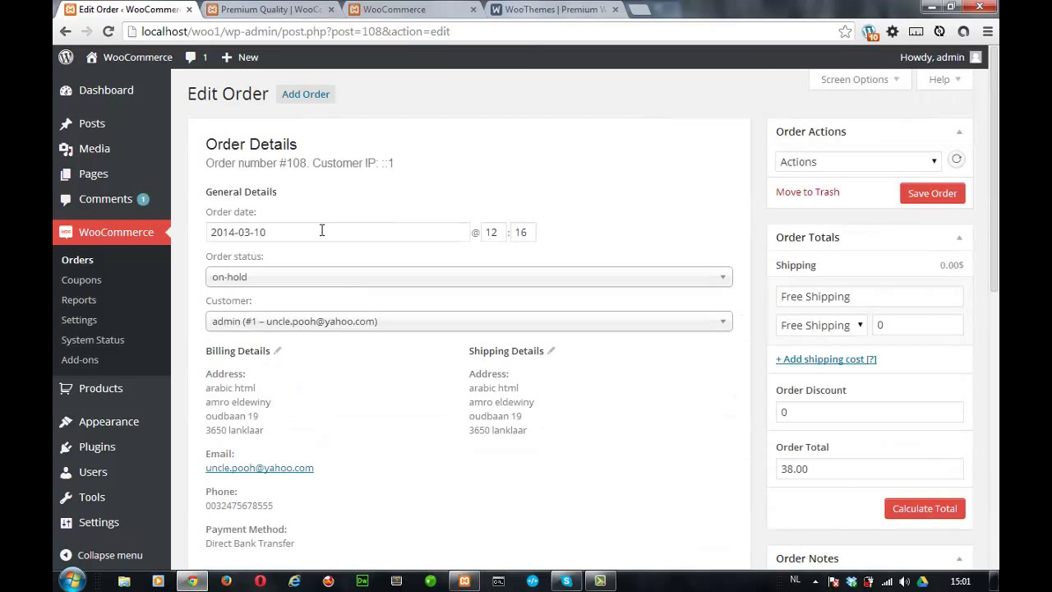
Examine the order's date field and the available order status options without changing them.
left_click(322, 230)
left_click(485, 196)
left_click(471, 286)
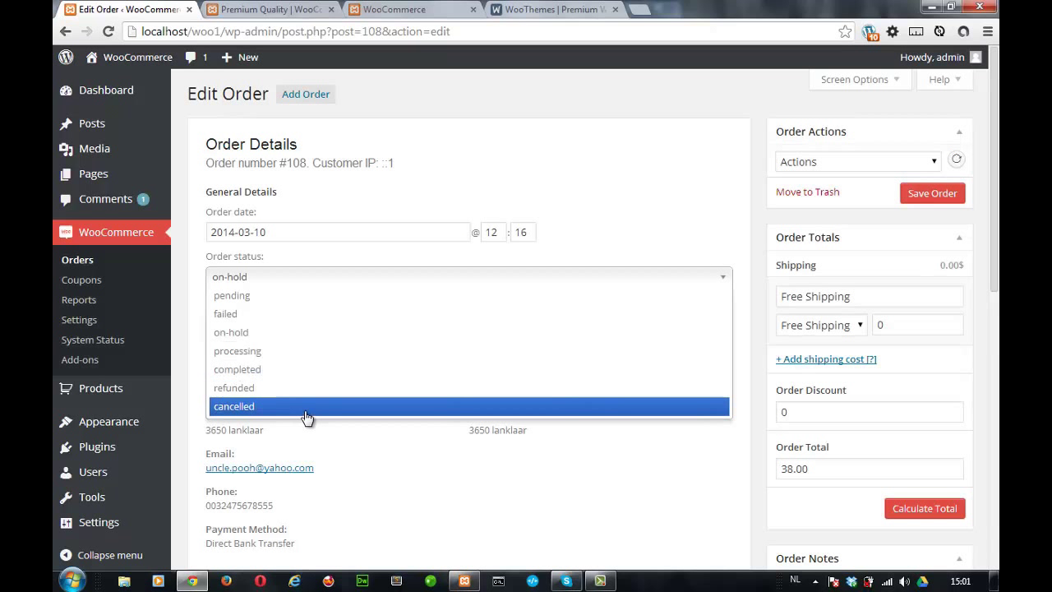
left_click(415, 268)
Review the order's customer details and items, the available line item actions, and the custom fields section.
scroll(395, 292, "down", 2)
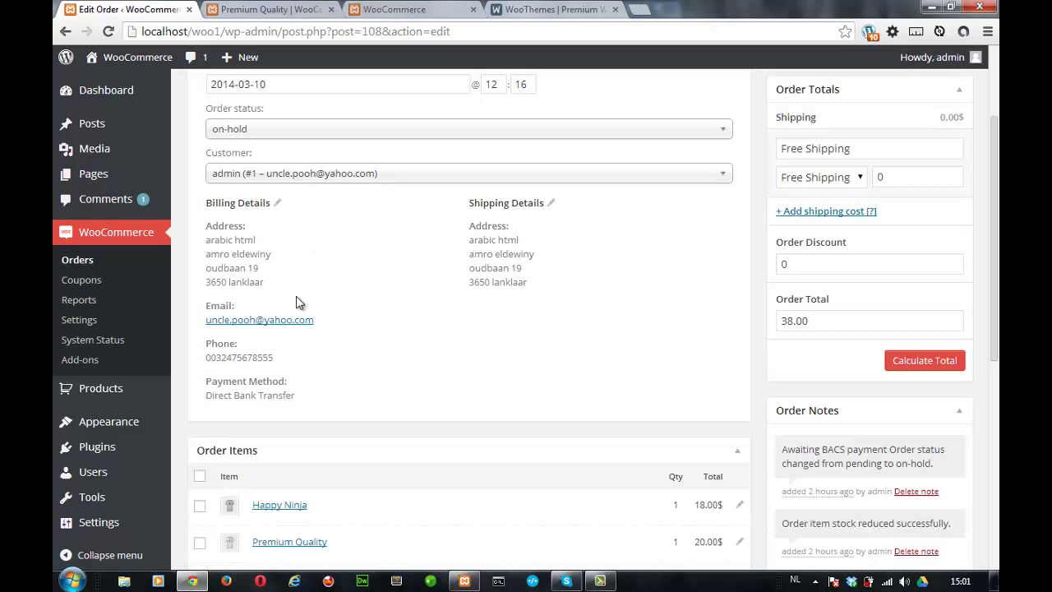
scroll(266, 333, "down", 2)
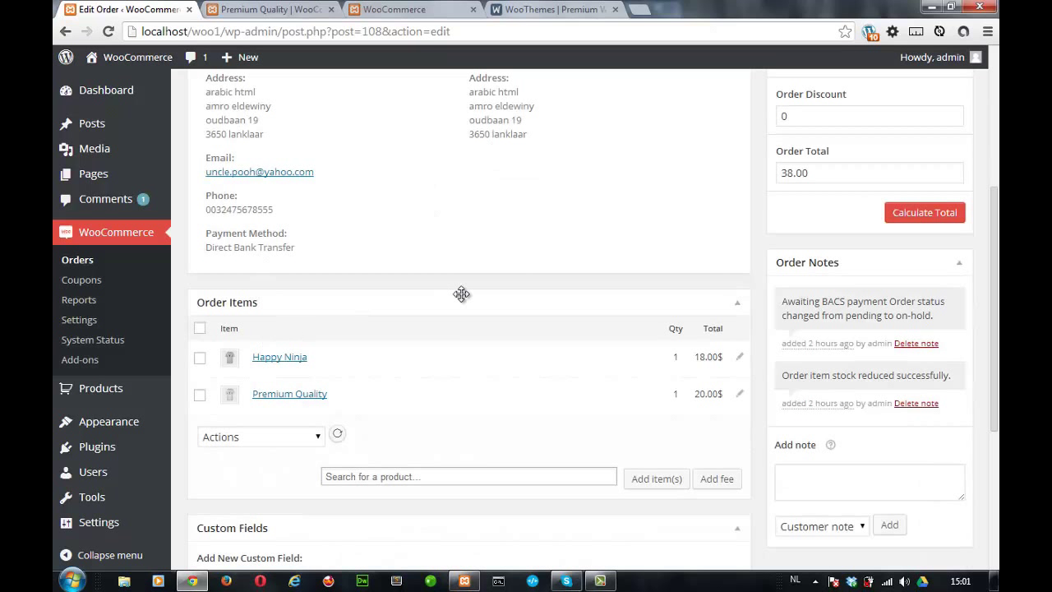
scroll(453, 300, "down", 1)
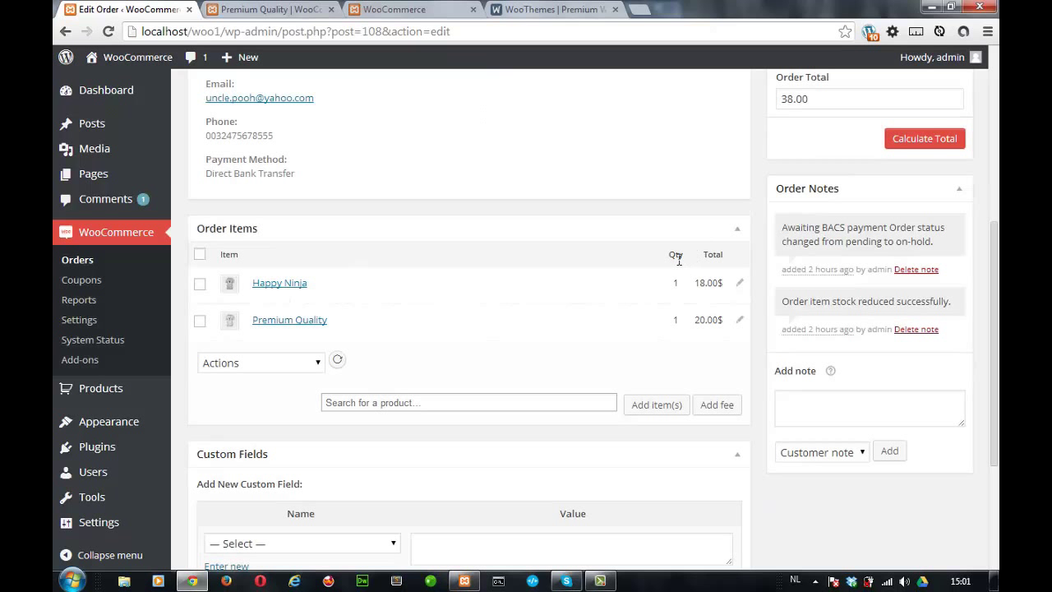
left_click(317, 365)
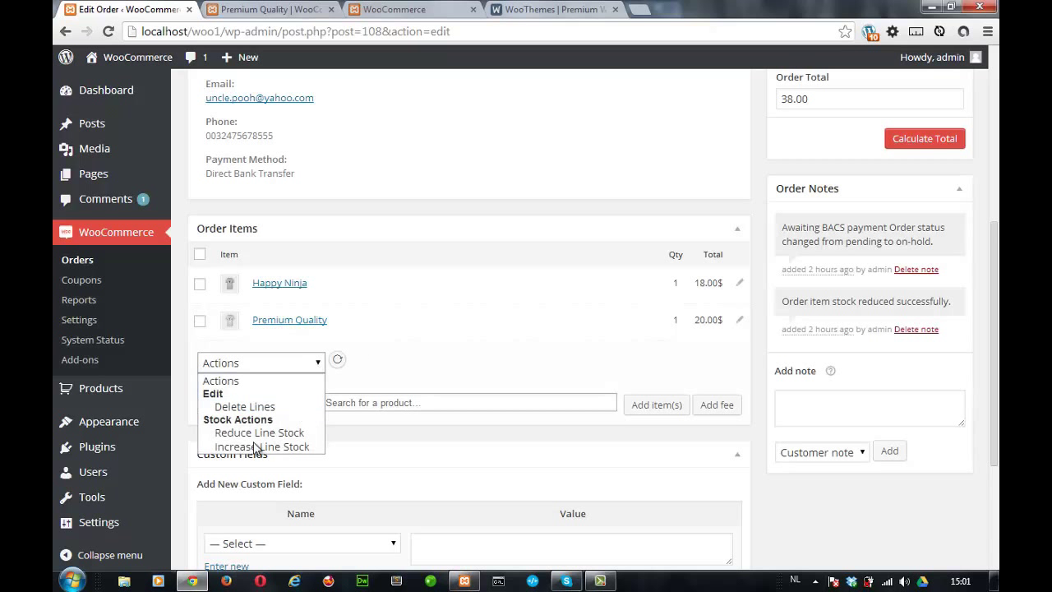
left_click(443, 331)
scroll(444, 330, "down", 3)
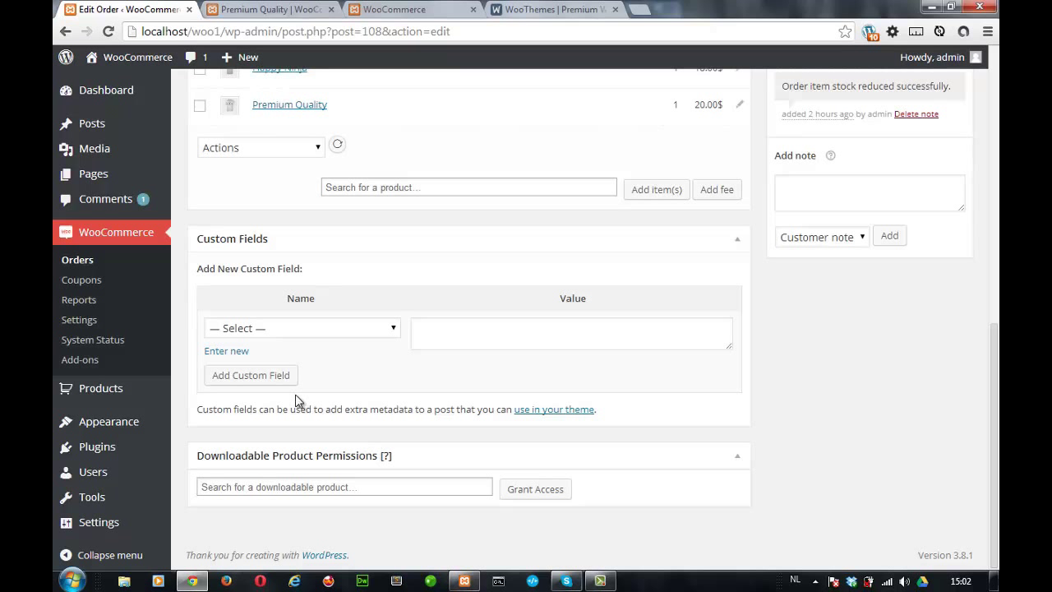
View the WooCommerce coupons list and open the sales reports.
left_click(86, 278)
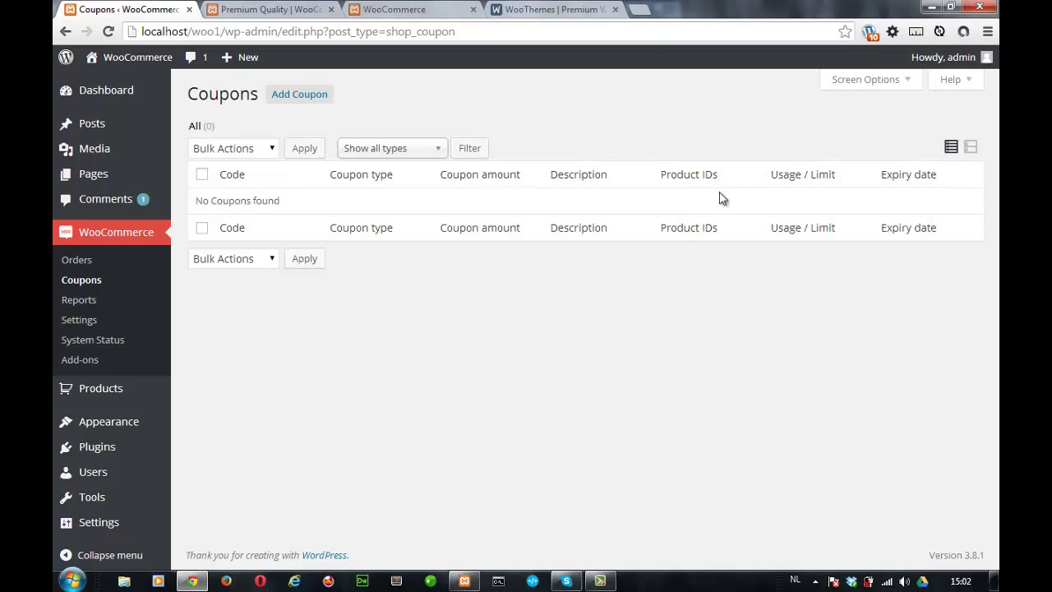
left_click(95, 301)
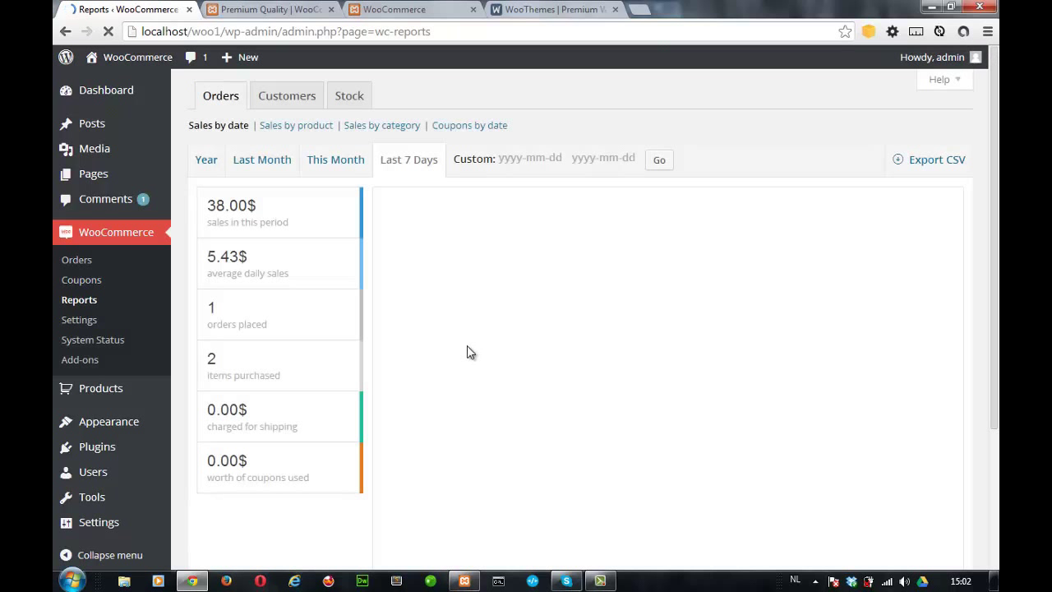
Examine the sales by date report for the last 7 days, including its summary figures and the chart.
scroll(350, 353, "down", 1)
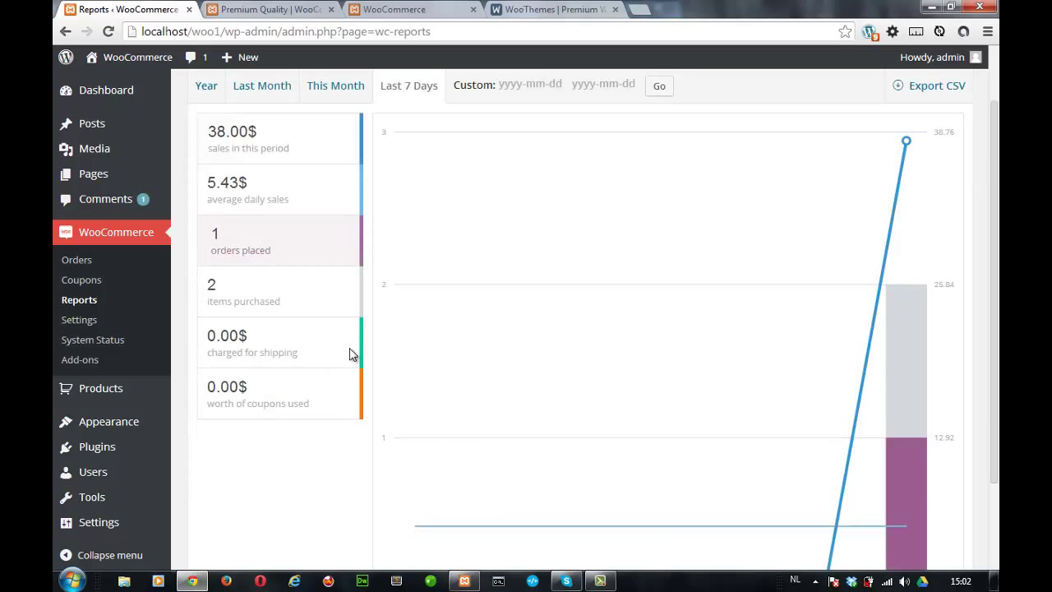
scroll(350, 353, "down", 1)
scroll(350, 354, "up", 1)
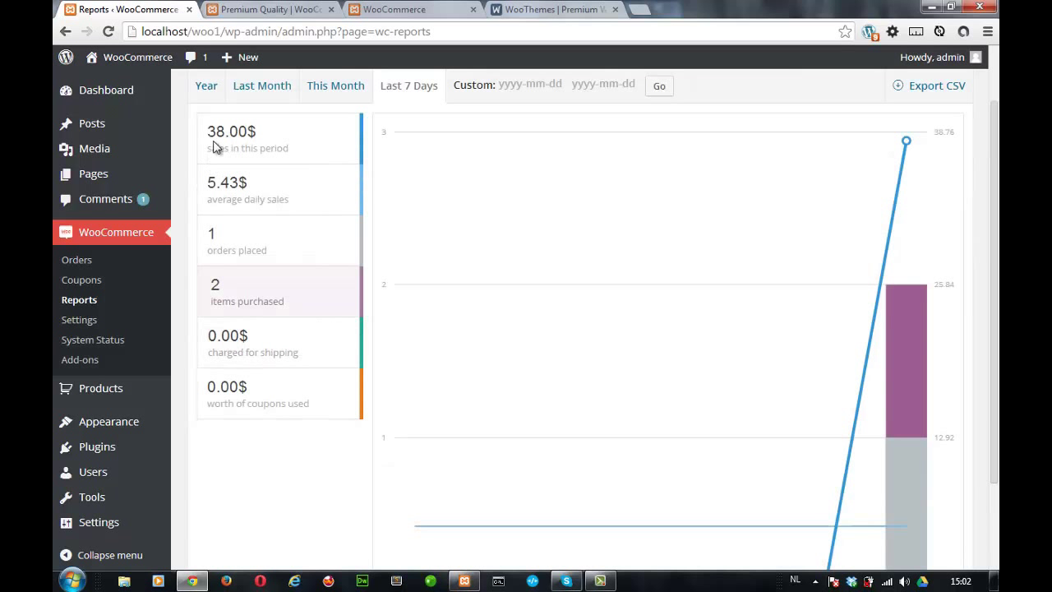
scroll(875, 234, "down", 1)
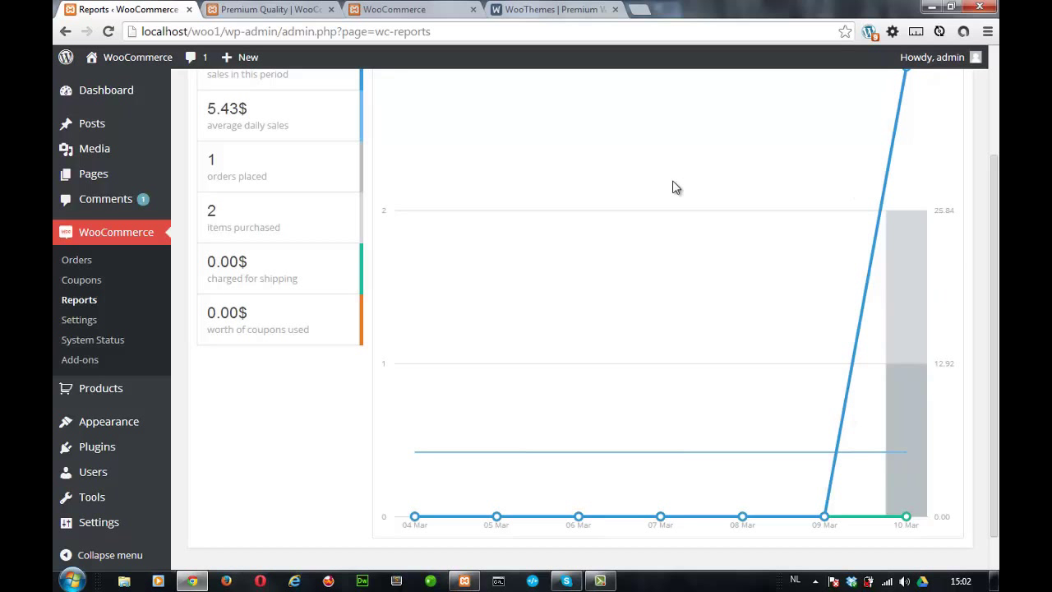
scroll(345, 351, "up", 1)
Open the WooCommerce system status and review its environment, locale, plugins, pages, taxonomies and theme details.
left_click(82, 339)
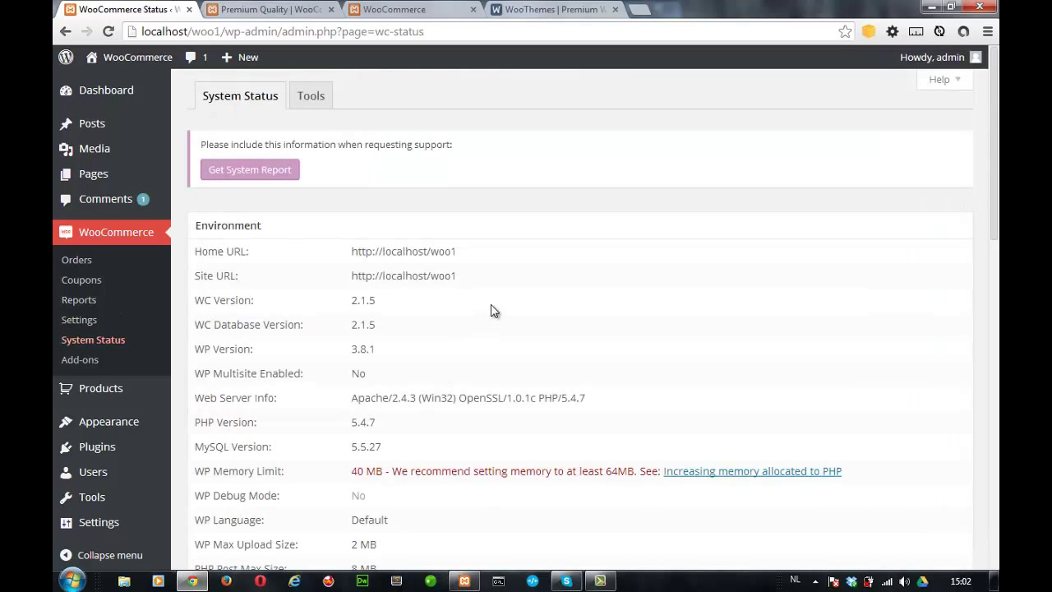
scroll(491, 310, "down", 2)
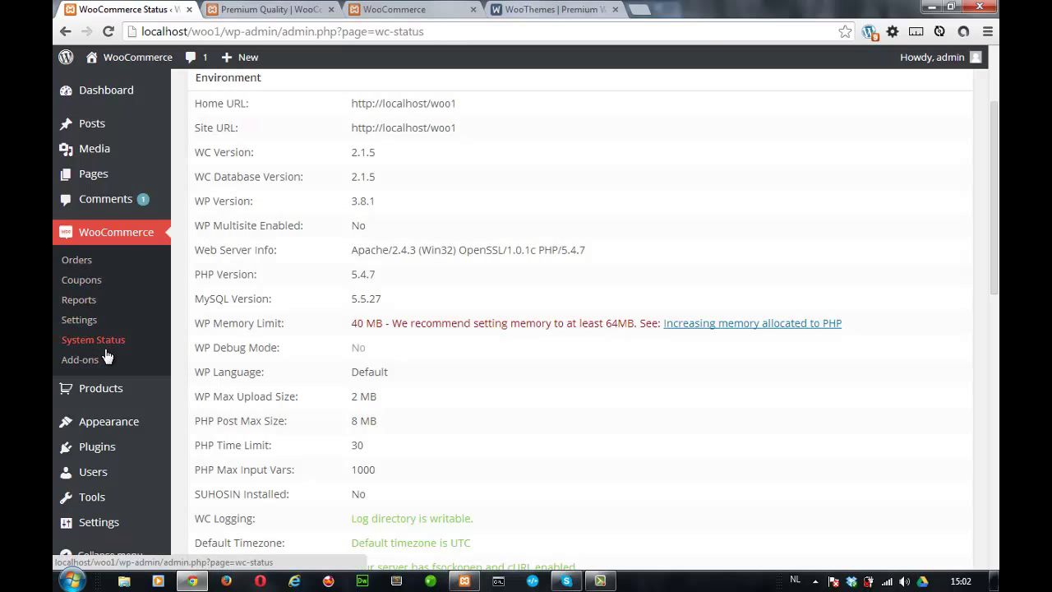
scroll(490, 296, "up", 2)
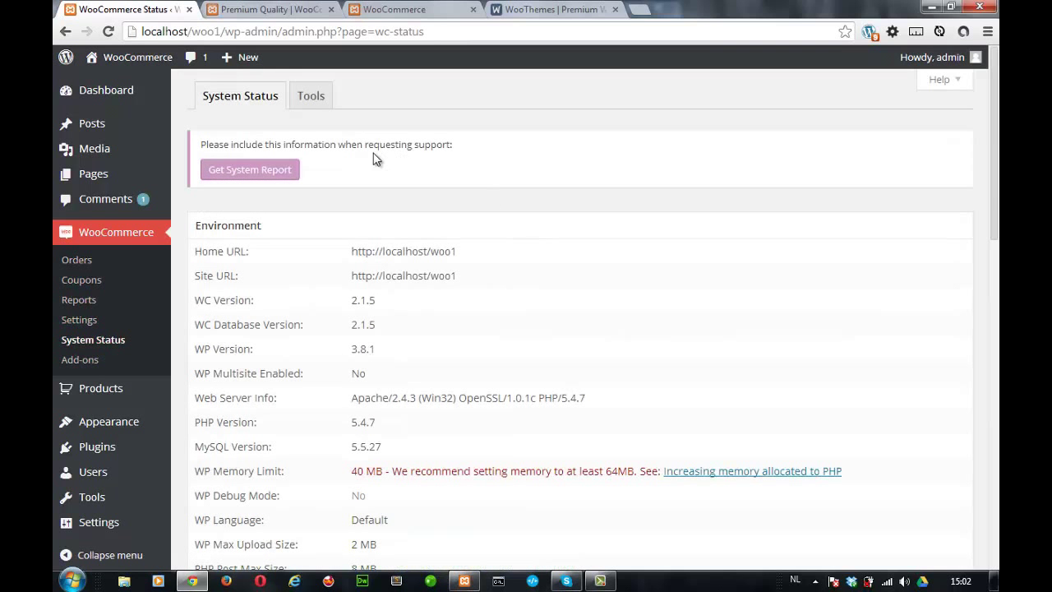
scroll(500, 347, "down", 6)
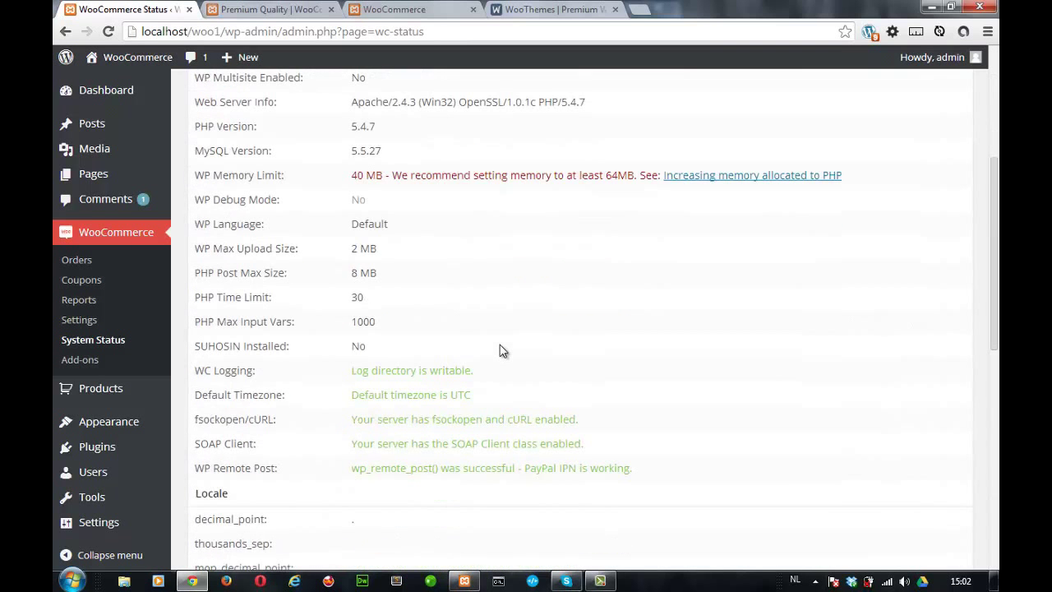
scroll(503, 351, "down", 6)
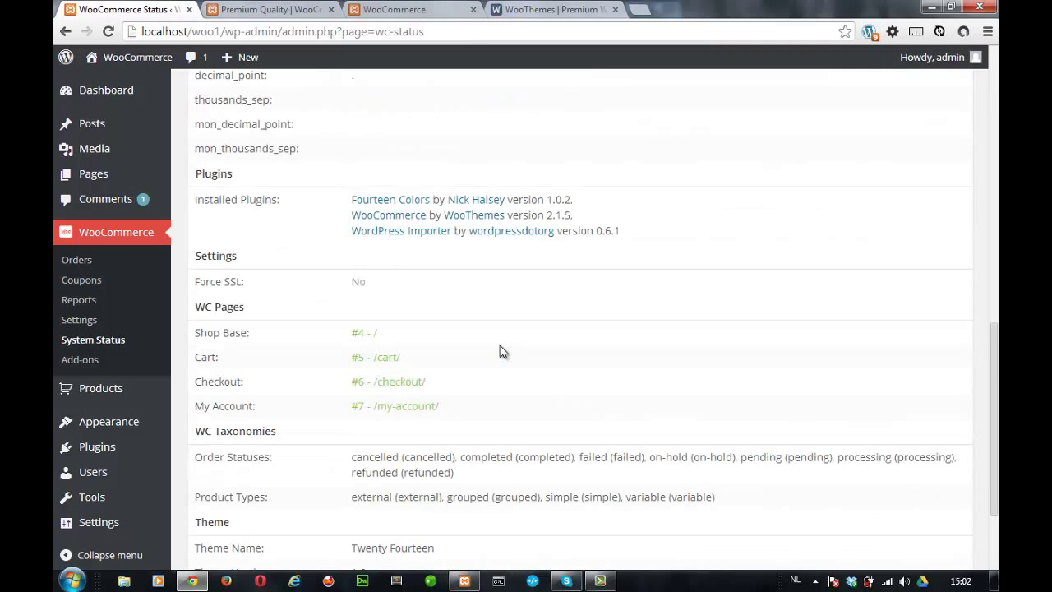
scroll(502, 351, "up", 4)
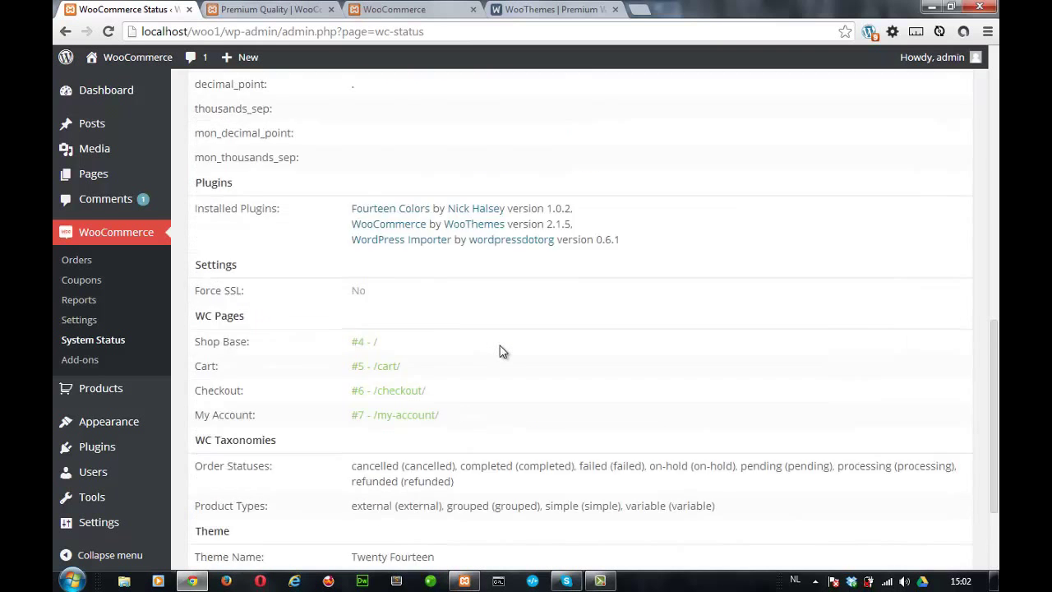
scroll(502, 351, "down", 4)
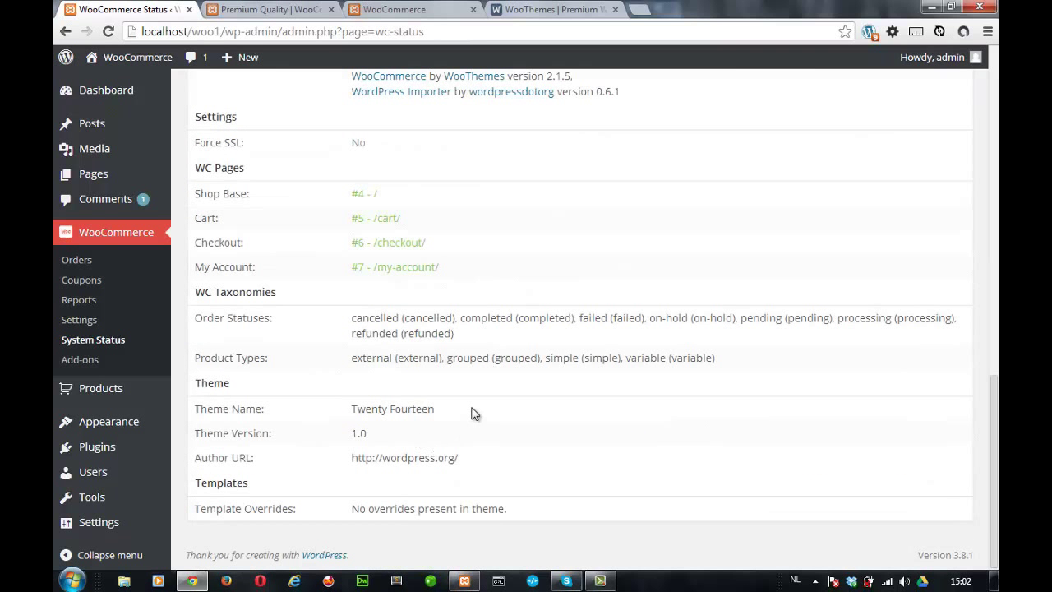
left_click_drag(473, 407, 347, 409)
left_click(482, 465)
scroll(364, 458, "up", 3)
scroll(417, 391, "up", 3)
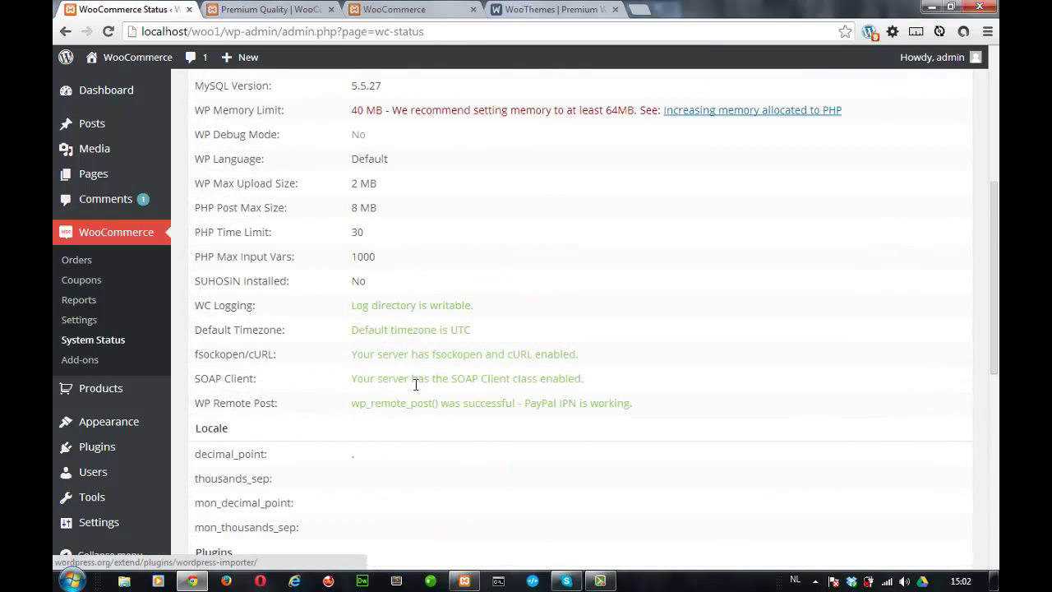
Open the WooCommerce Extensions Catalog from the store's add-ons page and bring it into view.
left_click(89, 361)
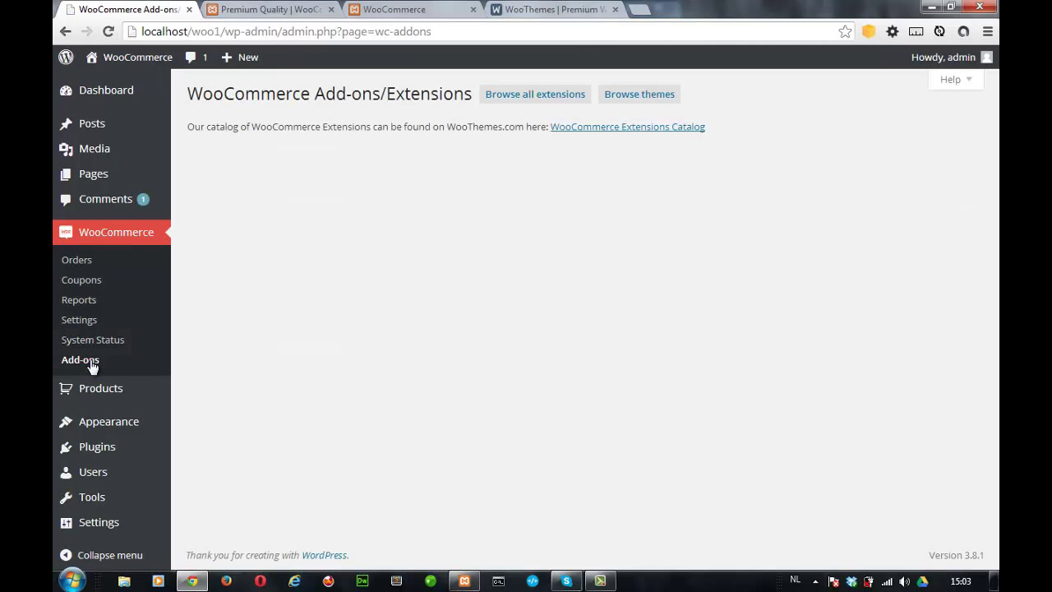
left_click(657, 128)
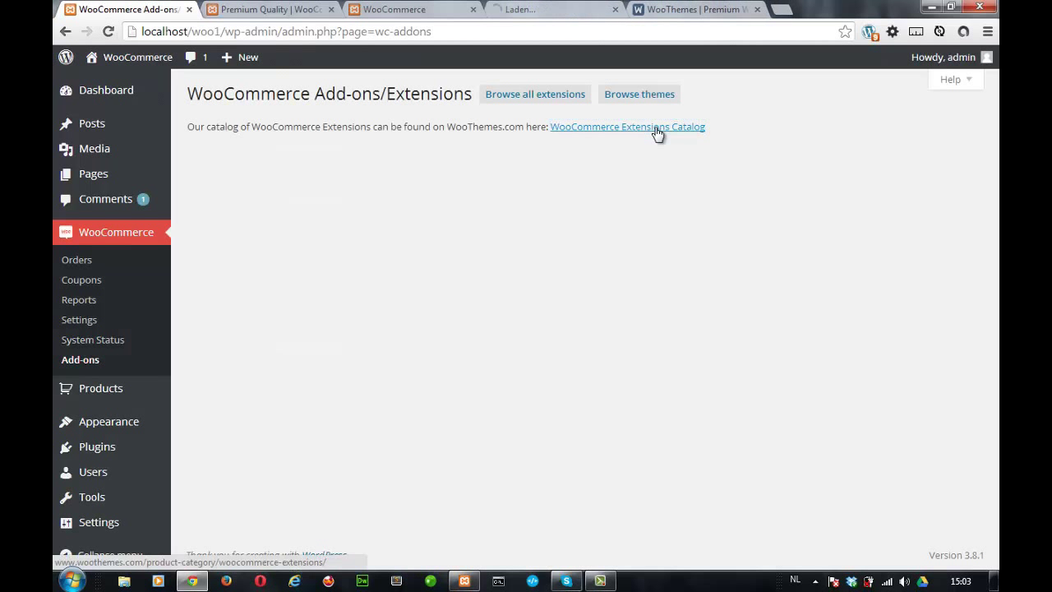
left_click(575, 11)
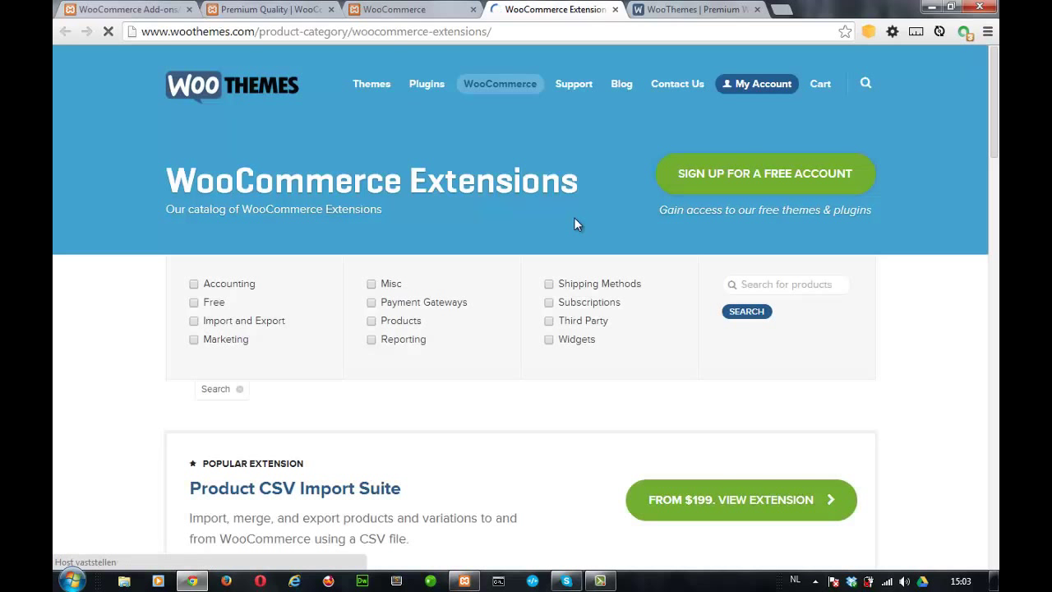
Browse the extensions in the catalog, comparing the paid and free add-ons and payment gateways.
scroll(575, 224, "down", 5)
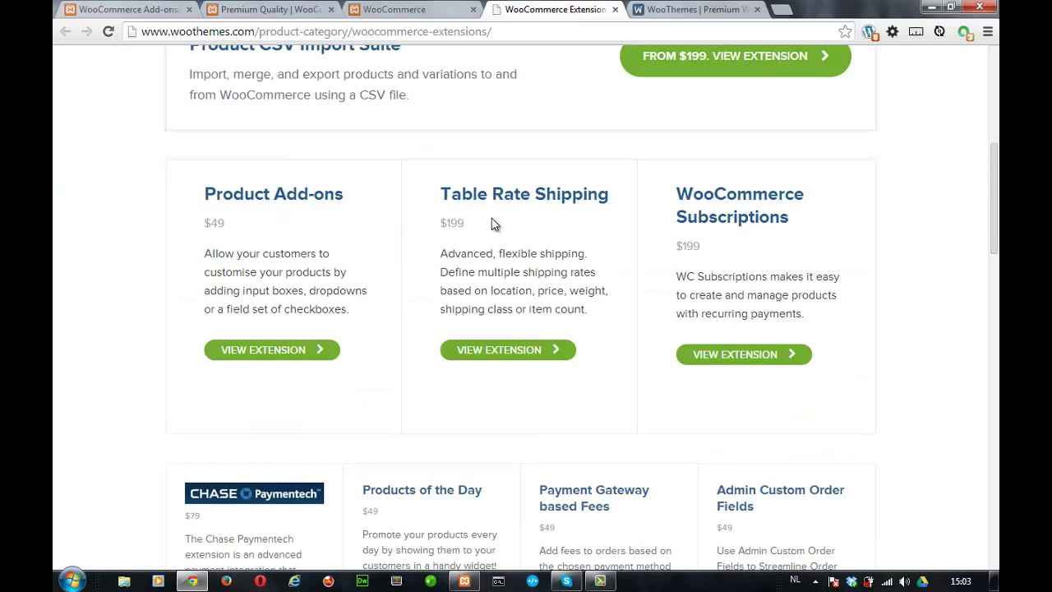
scroll(493, 224, "down", 6)
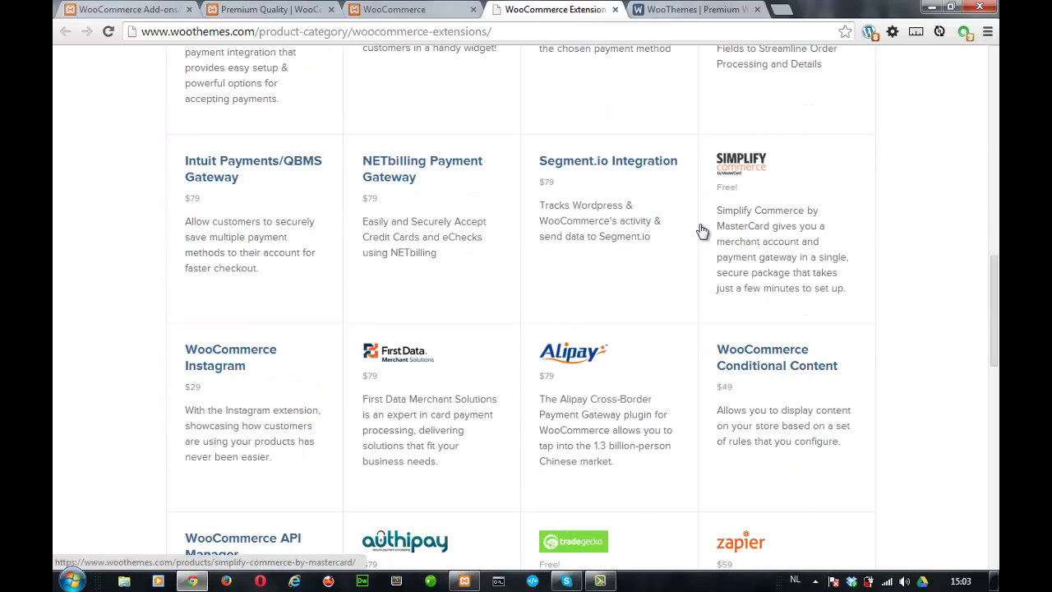
scroll(376, 323, "down", 3)
scroll(444, 386, "down", 1)
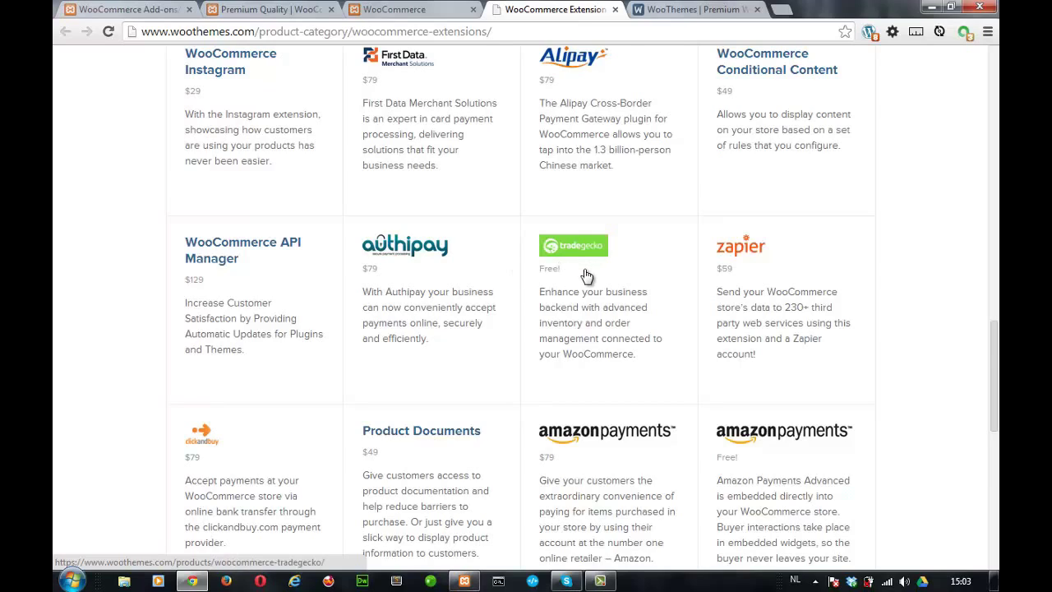
scroll(592, 337, "down", 2)
scroll(623, 279, "up", 7)
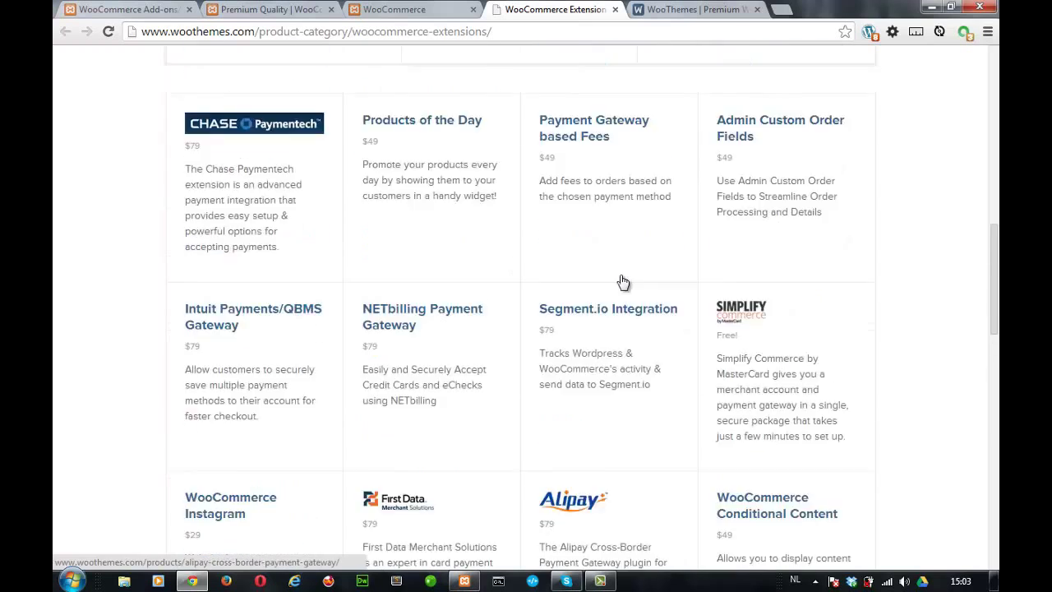
scroll(622, 282, "up", 10)
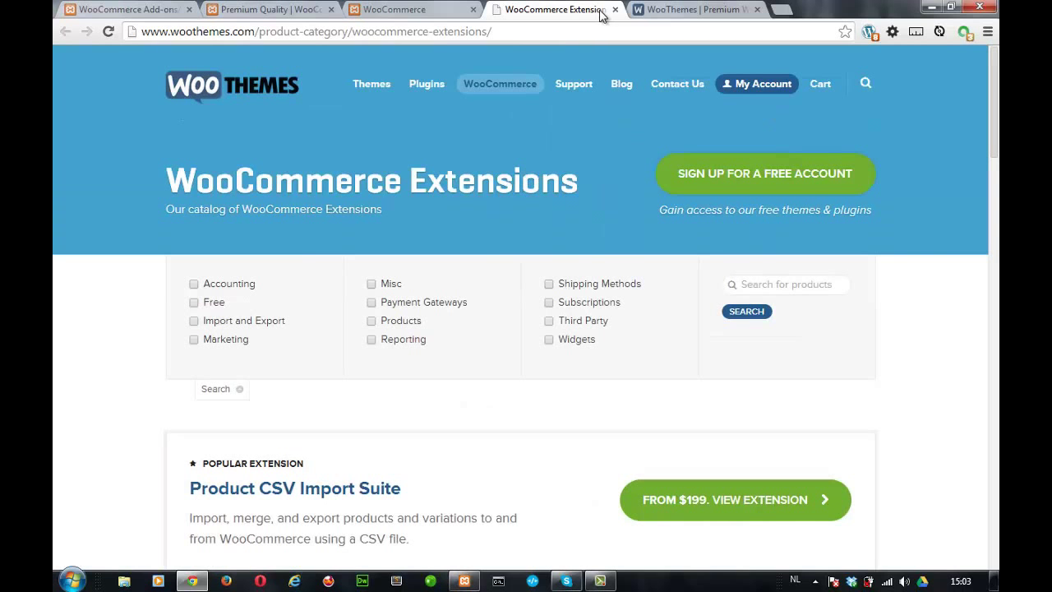
Close the extensions catalog and look over the WooCommerce product page on the WooThemes site, including its download section.
left_click(554, 9)
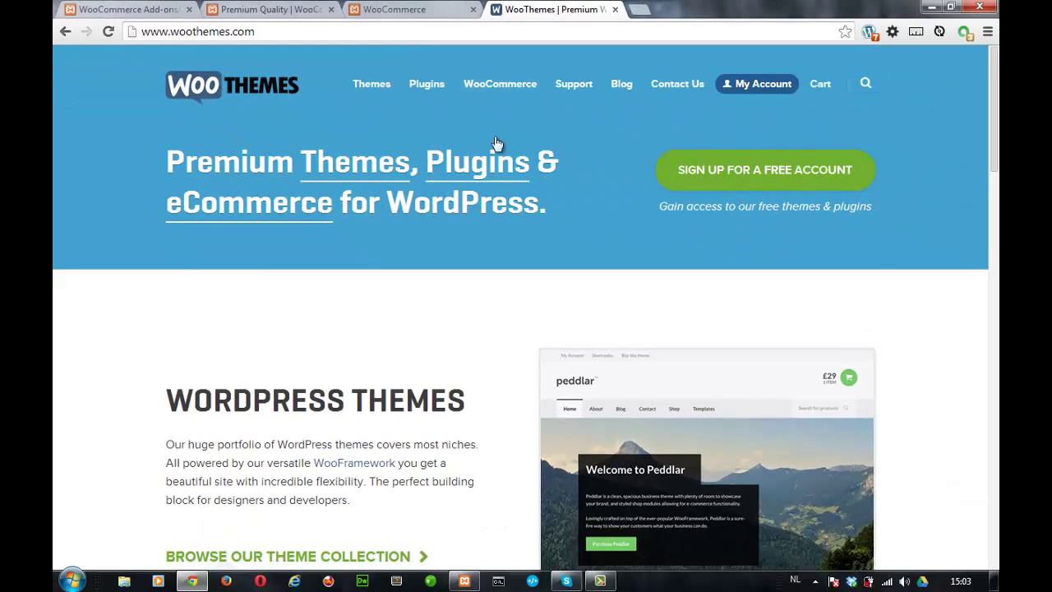
scroll(535, 355, "down", 1)
scroll(541, 351, "up", 1)
mouse_move(494, 89)
left_click(481, 154)
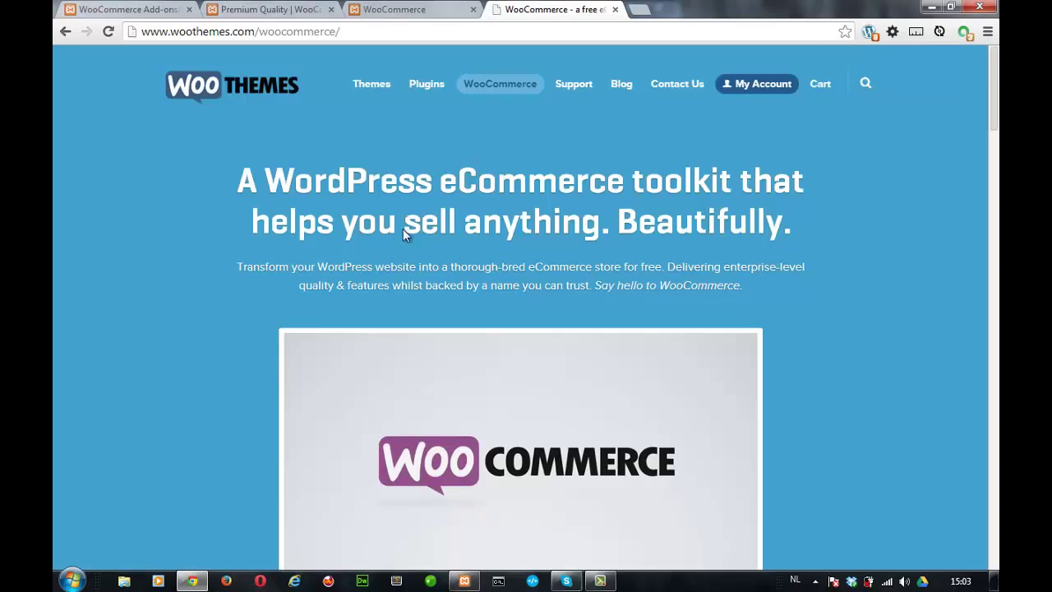
scroll(407, 263, "down", 3)
scroll(406, 298, "down", 10)
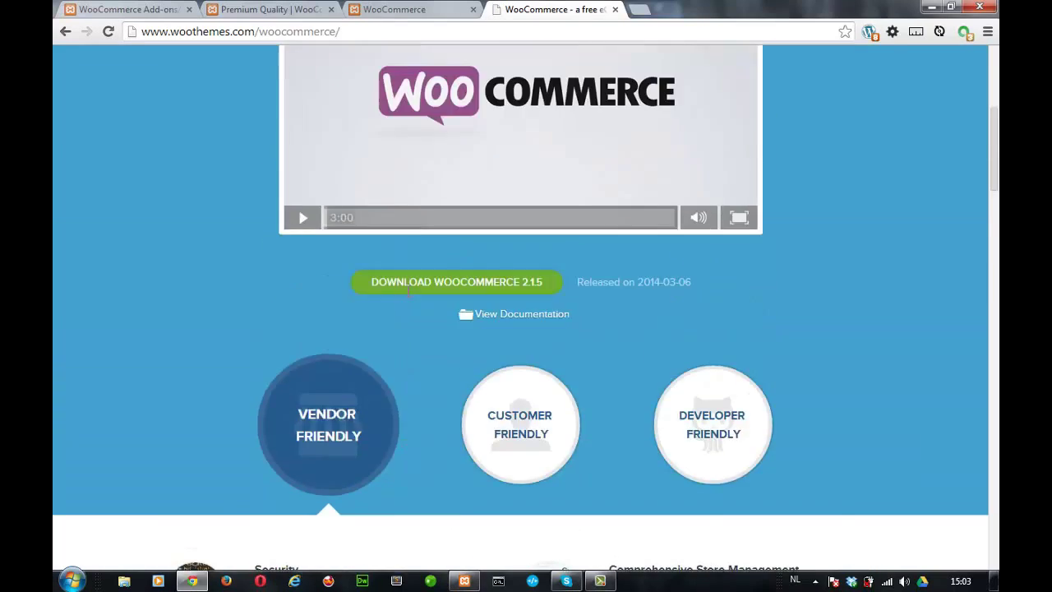
scroll(411, 284, "up", 5)
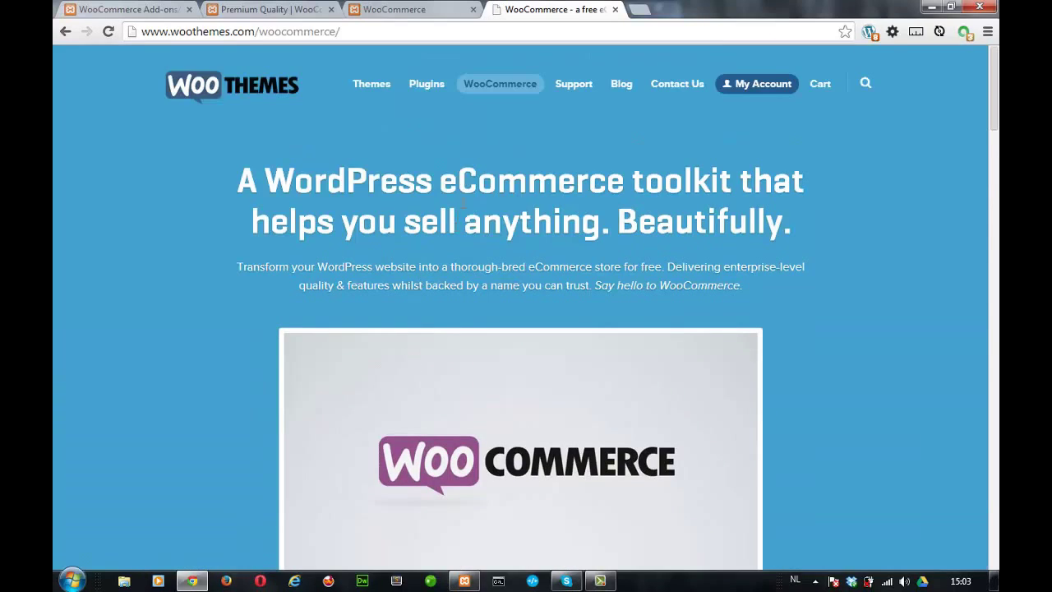
Open the WooCommerce documentation on the WooThemes site and review its topic sections and listed articles.
mouse_move(517, 92)
left_click(510, 208)
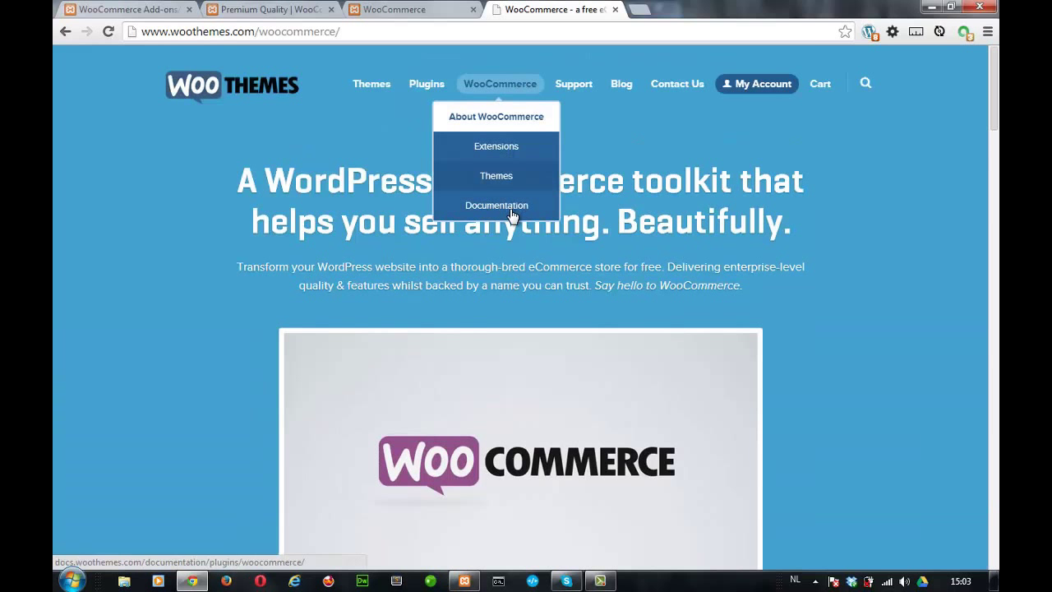
scroll(458, 305, "down", 4)
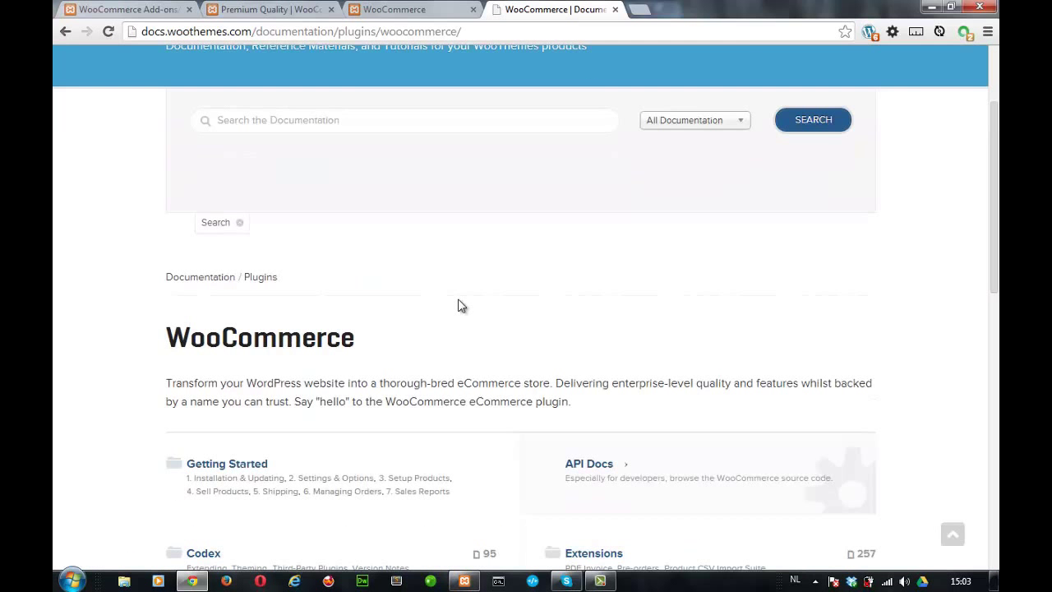
scroll(459, 306, "down", 2)
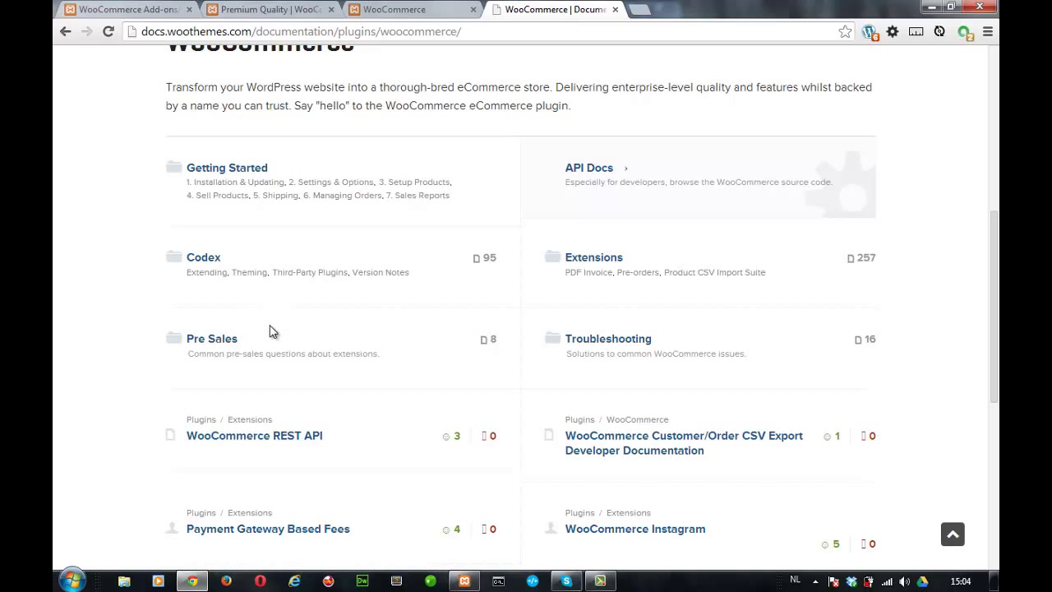
scroll(272, 332, "down", 3)
scroll(272, 332, "down", 1)
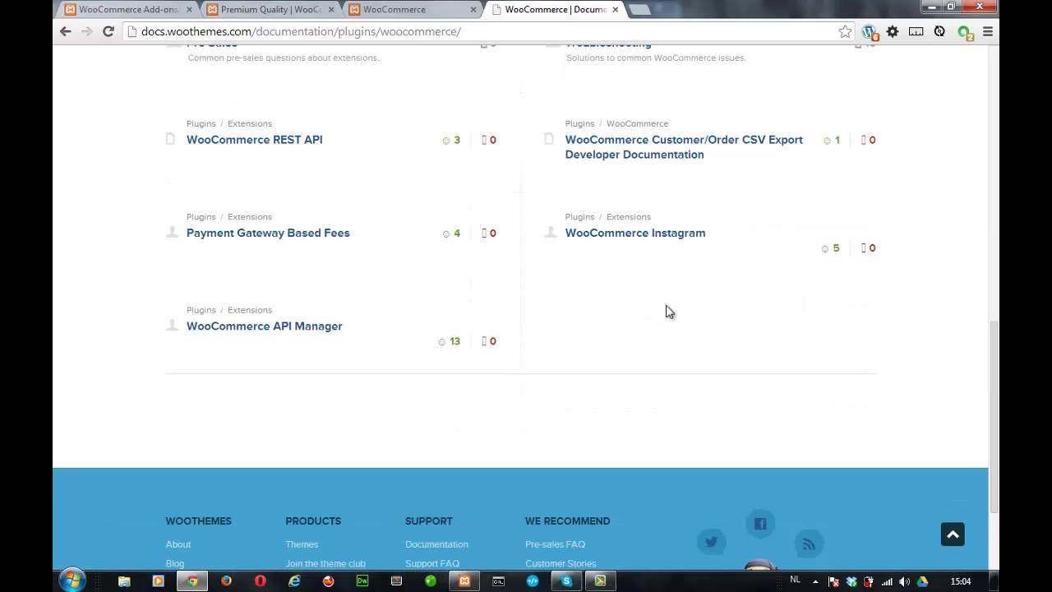
scroll(669, 312, "up", 2)
scroll(669, 312, "up", 2)
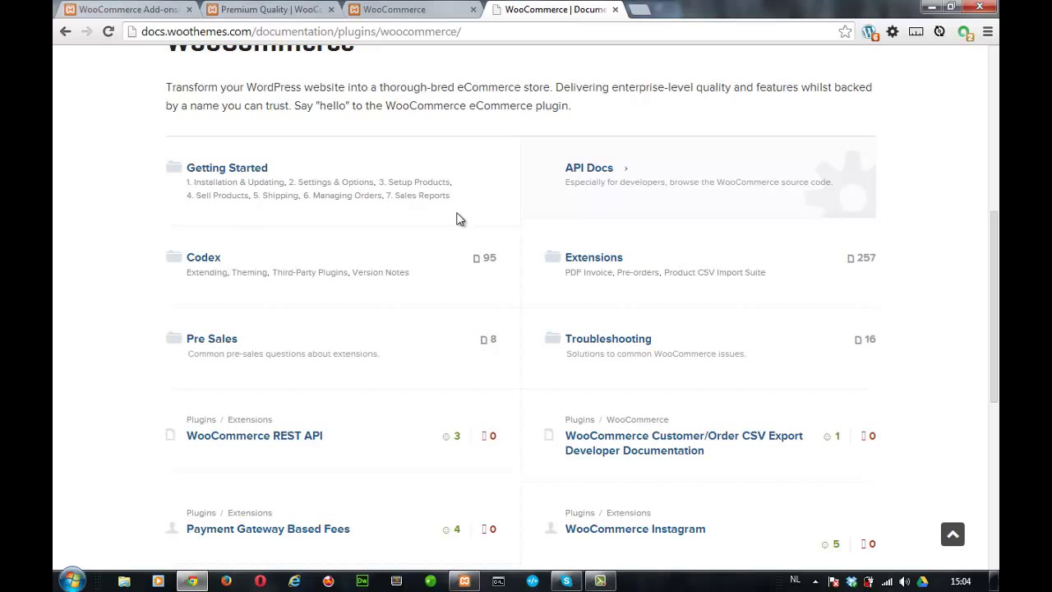
scroll(458, 220, "down", 1)
scroll(458, 220, "up", 3)
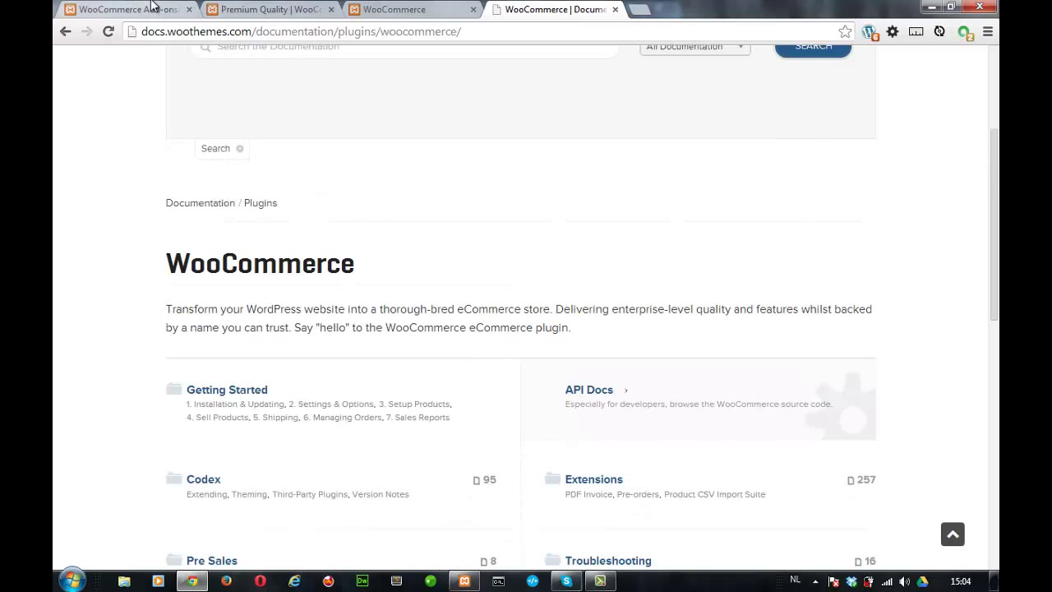
Return to the store's add-ons page, then switch to Windows Explorer and open the folder C:\xampp\htdocs\woo1\wp-content\plugins.
key("ctrl+1")
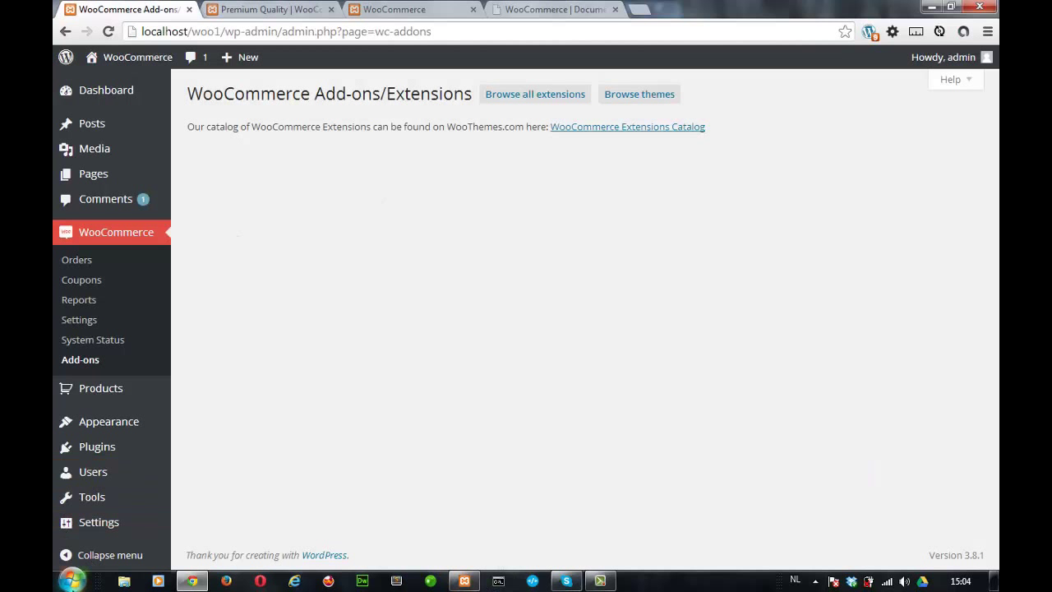
left_click(71, 581)
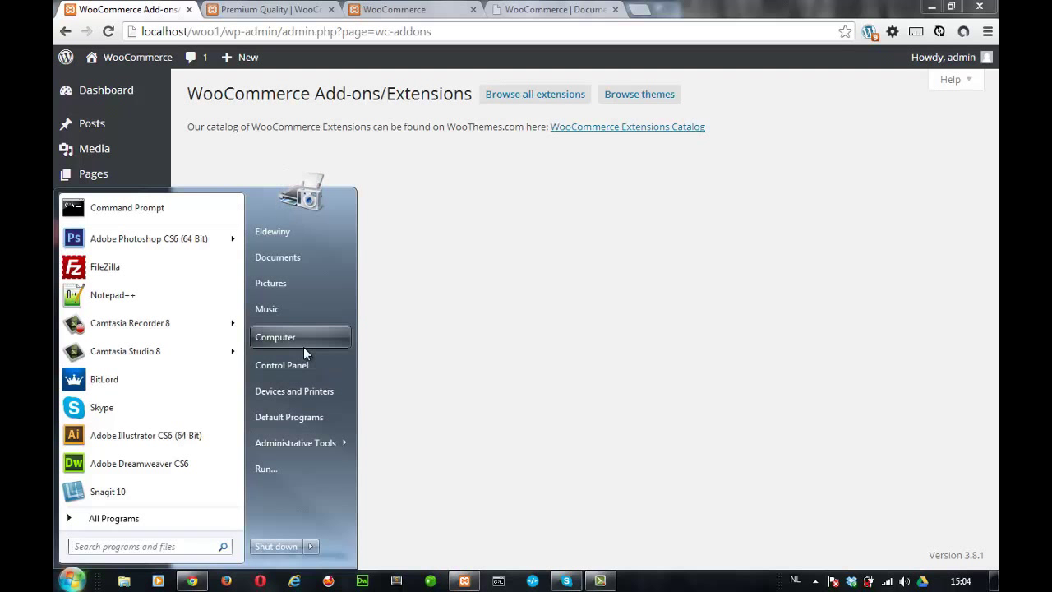
left_click(304, 345)
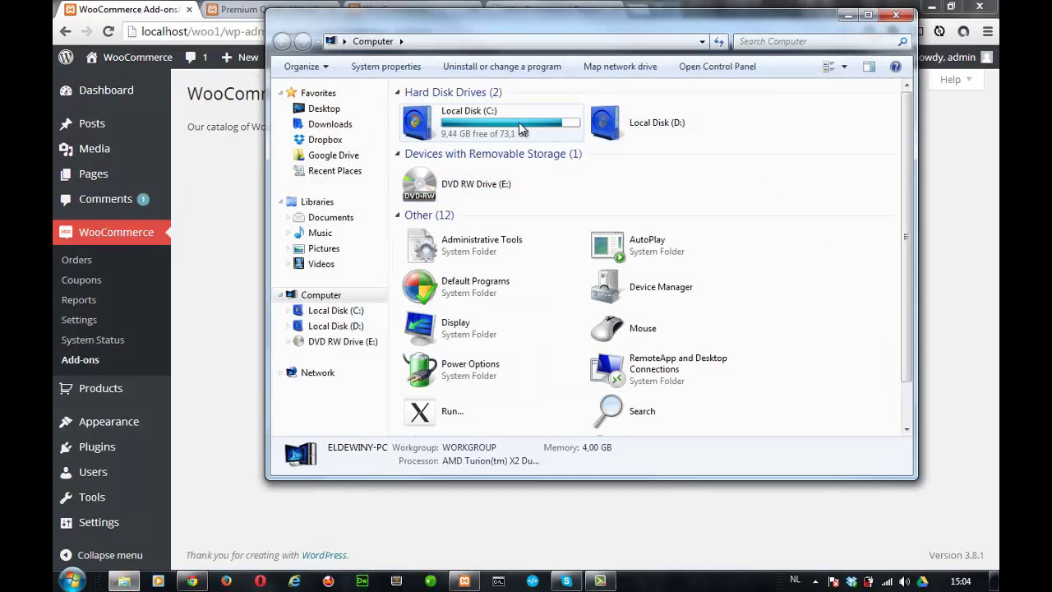
double_click(519, 122)
double_click(430, 188)
double_click(457, 189)
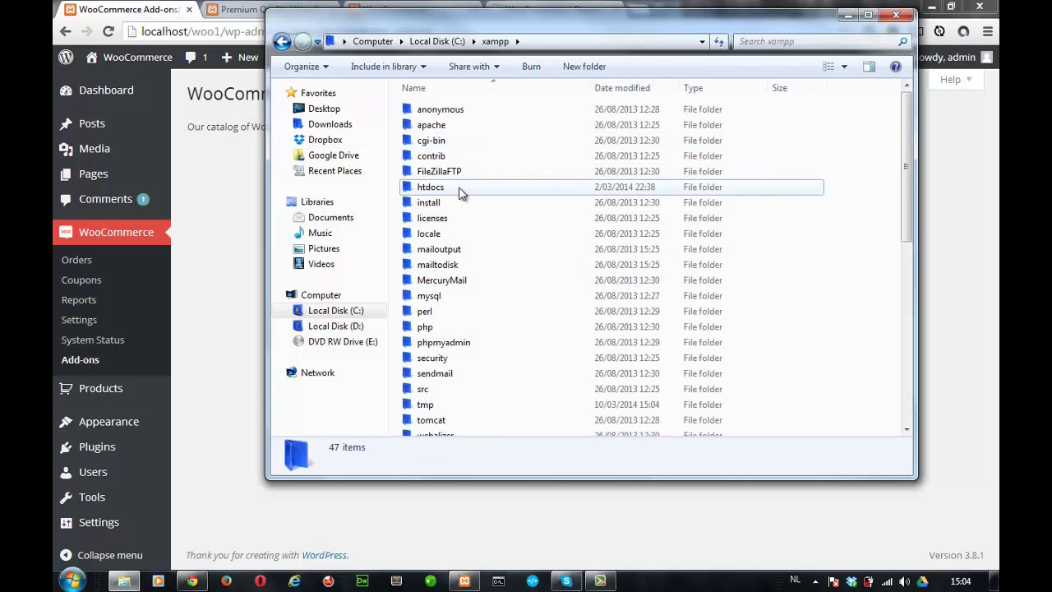
double_click(438, 251)
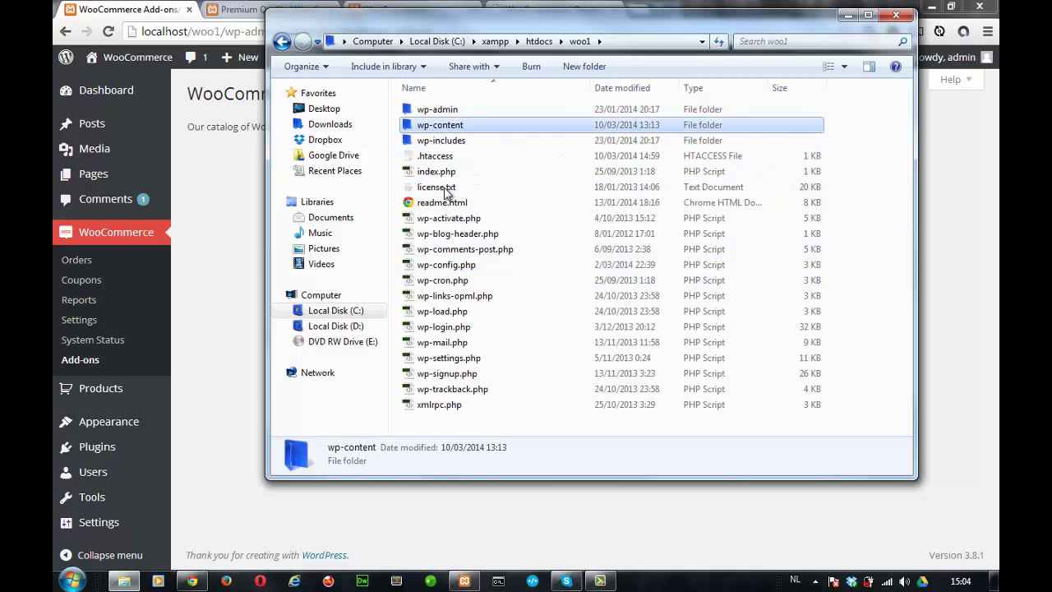
double_click(472, 125)
double_click(452, 109)
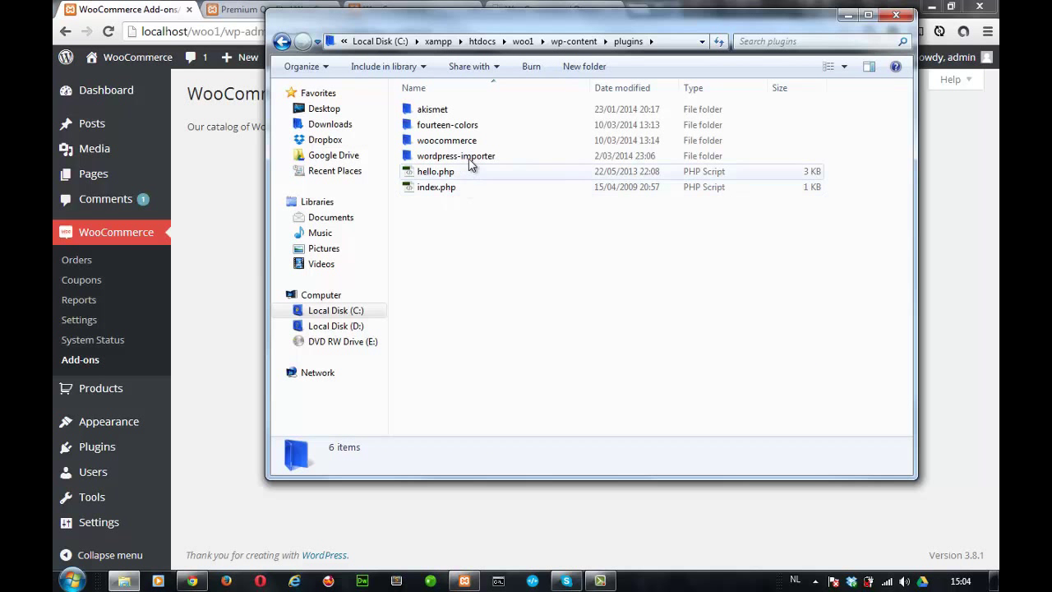
Open the css folder inside the woocommerce plugin's assets folder.
double_click(473, 143)
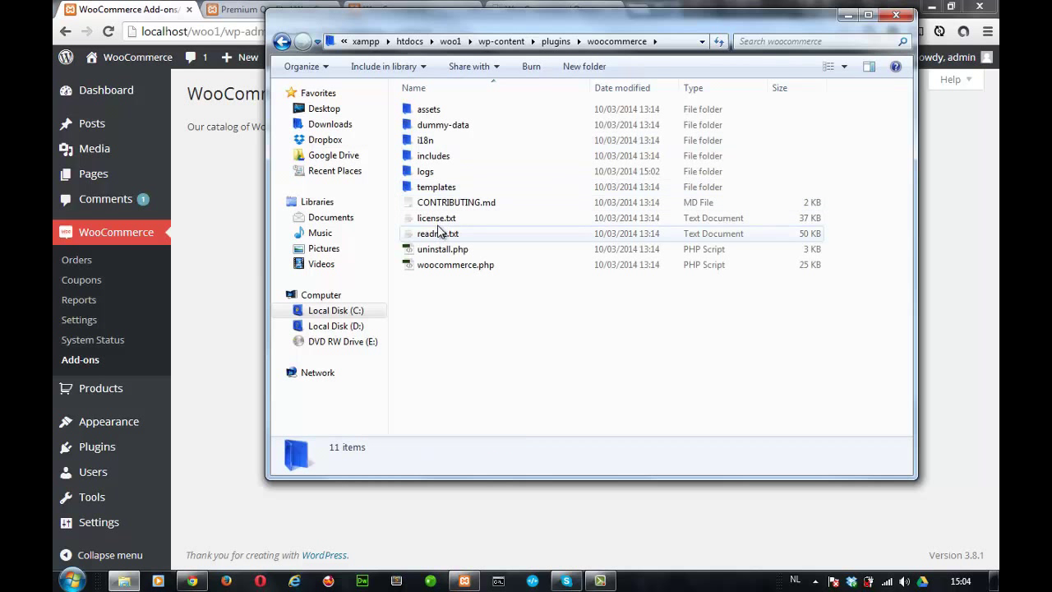
double_click(456, 110)
left_click(457, 111)
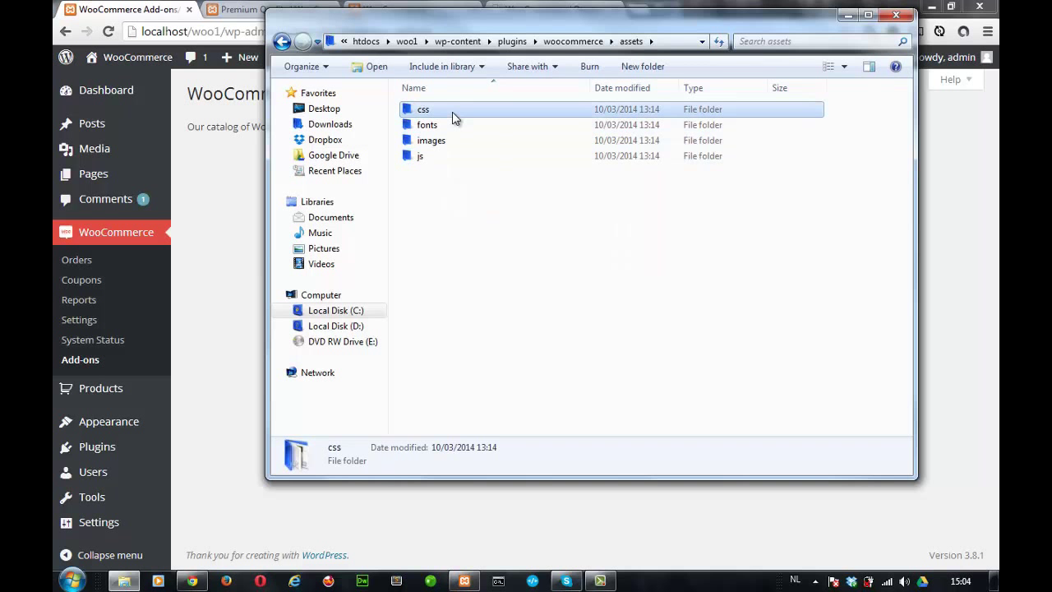
double_click(452, 112)
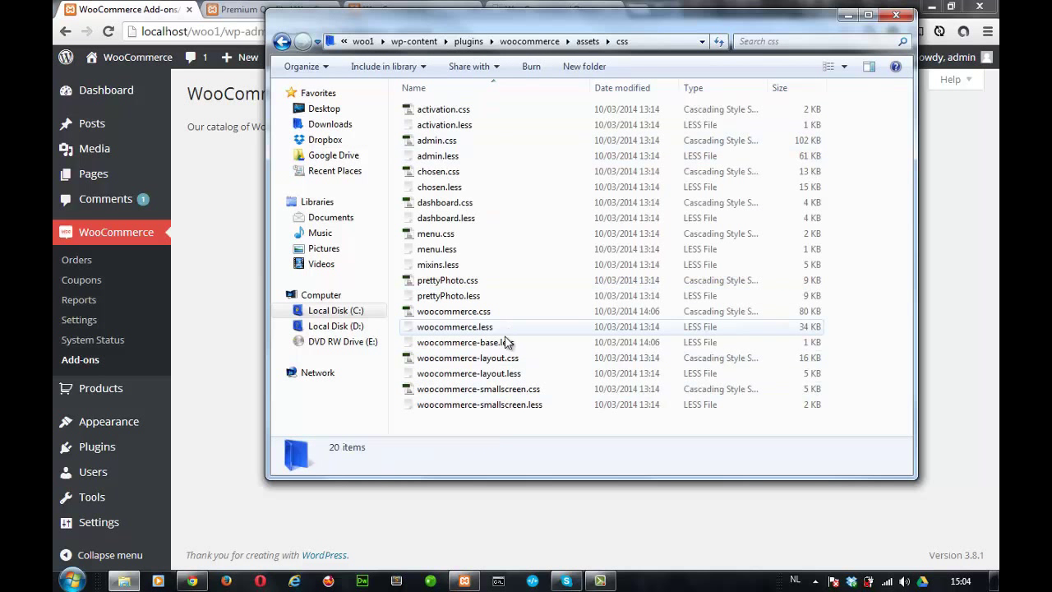
Open the woocommerce.css stylesheet in Notepad++.
left_click(452, 313)
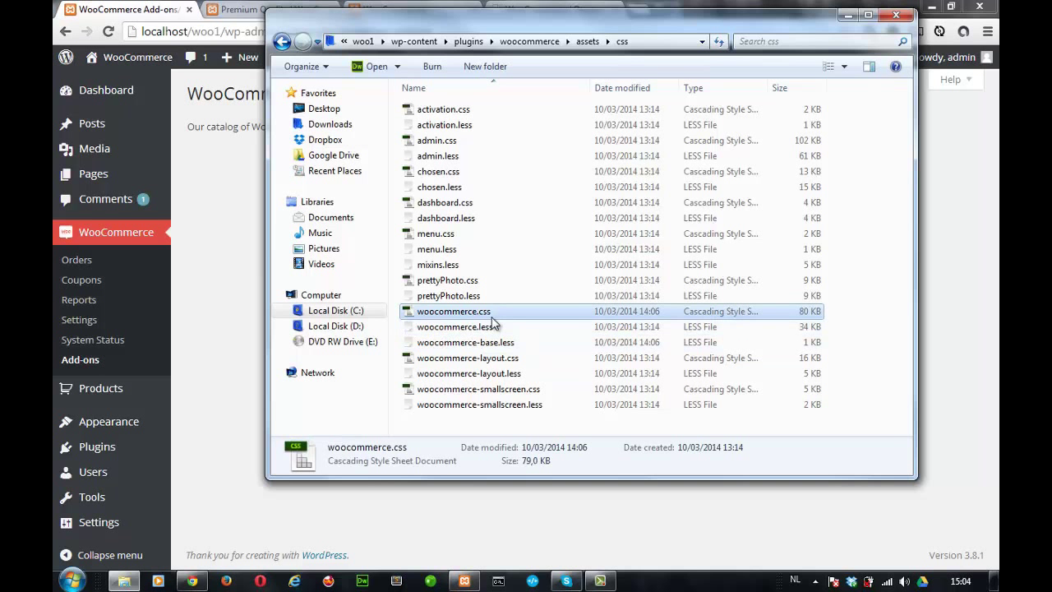
right_click(437, 317)
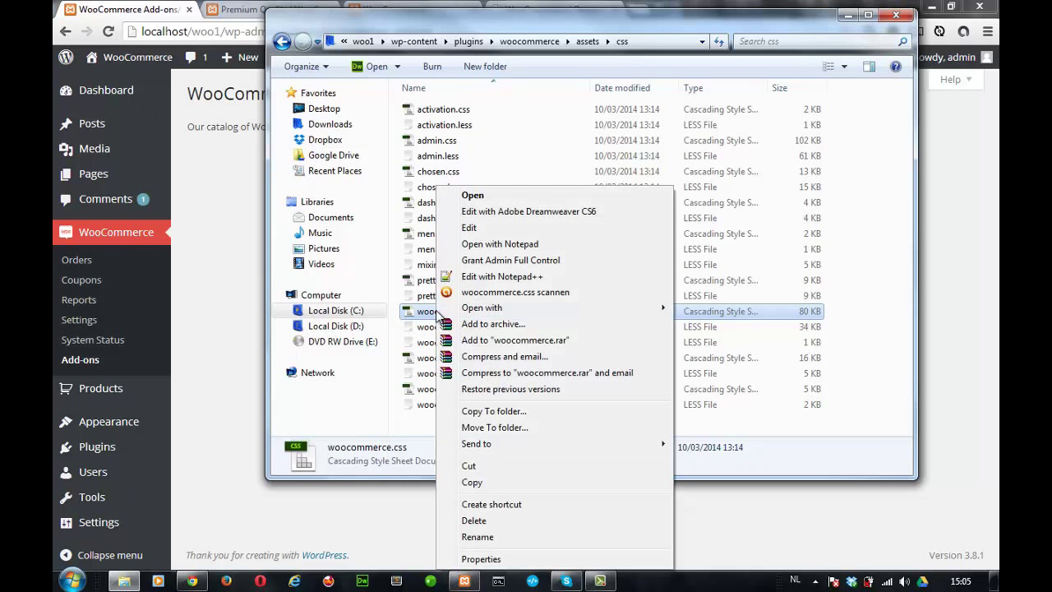
left_click(469, 277)
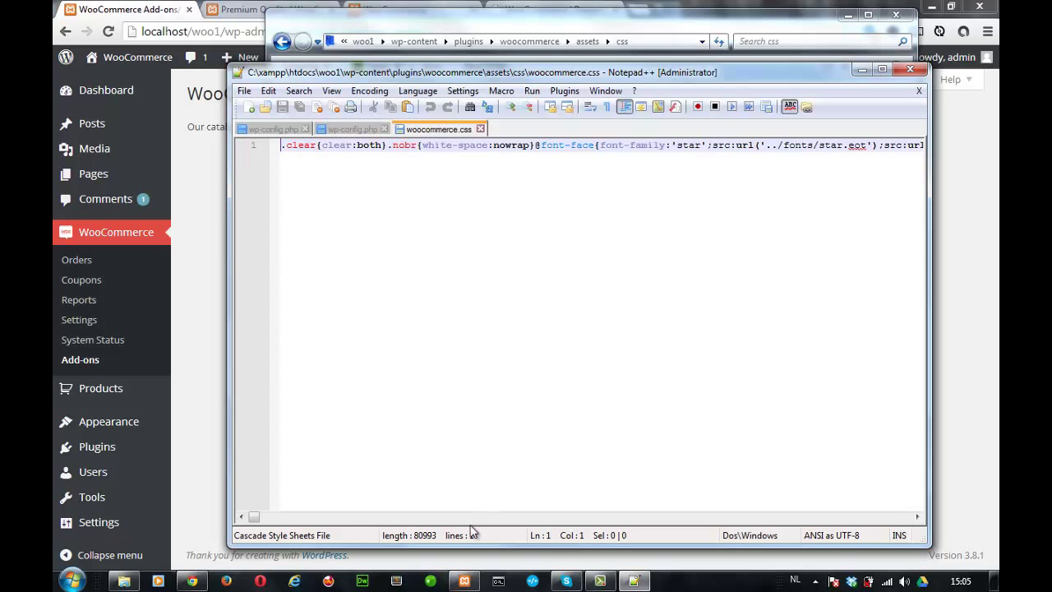
Look through the stylesheet's code, highlight part of the form.cart quantity rule, and minimize the editor and folder windows to return to the add-ons page.
left_click_drag(259, 516, 398, 508)
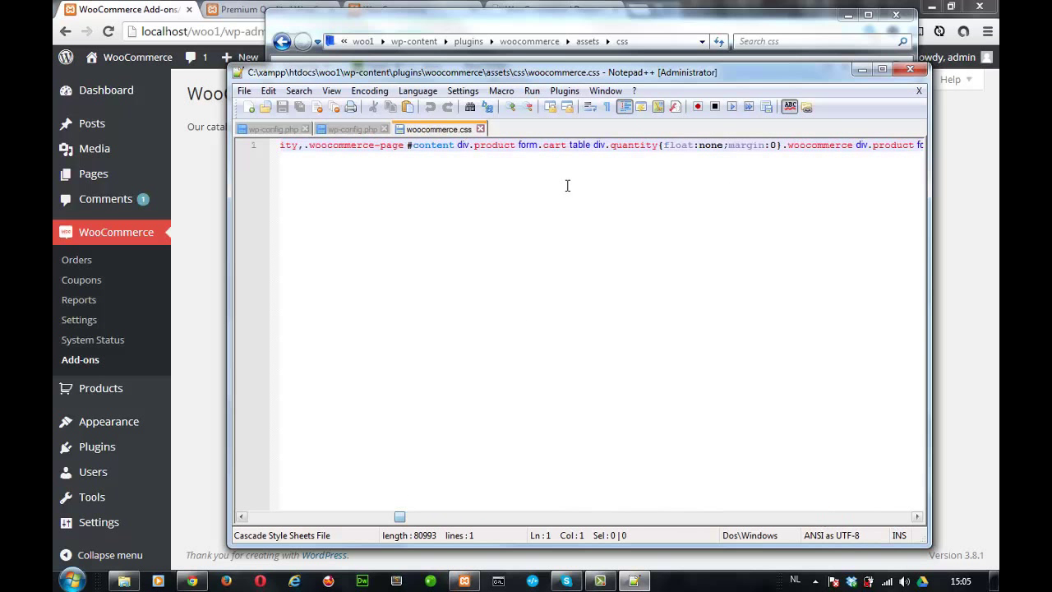
left_click_drag(544, 145, 741, 144)
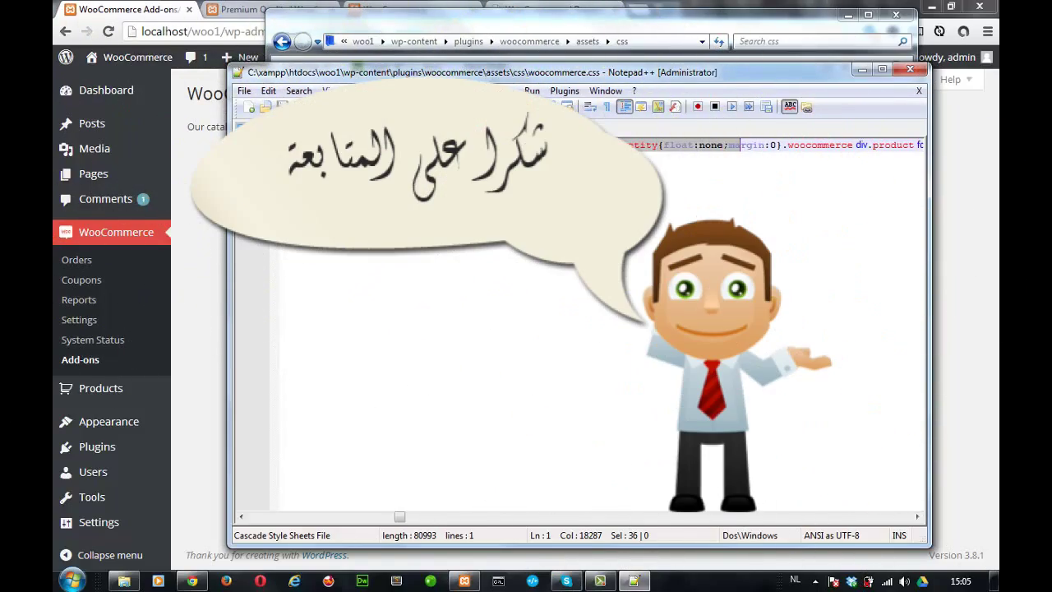
left_click(862, 69)
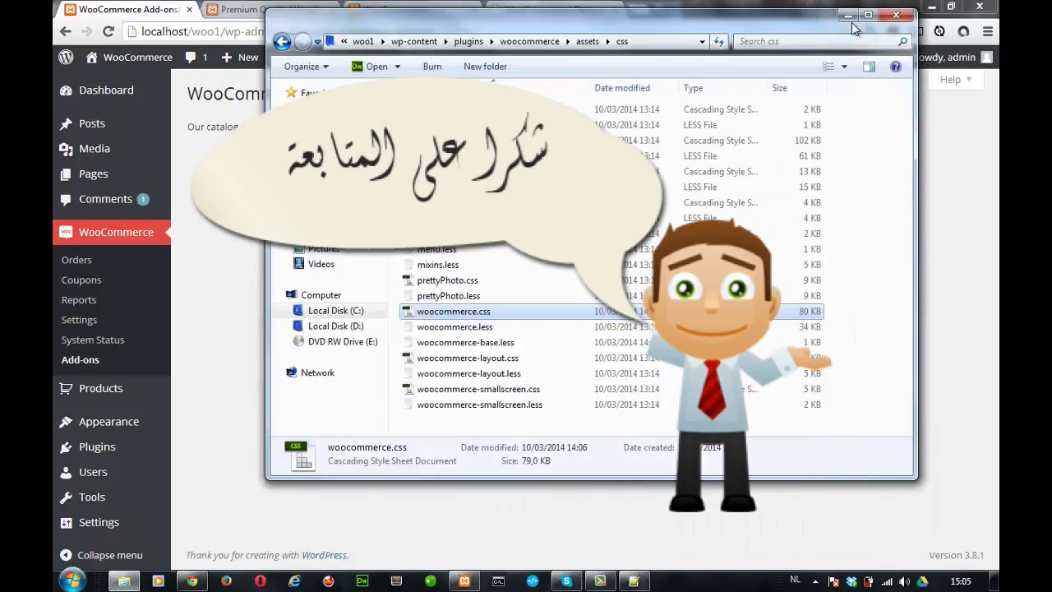
left_click(847, 16)
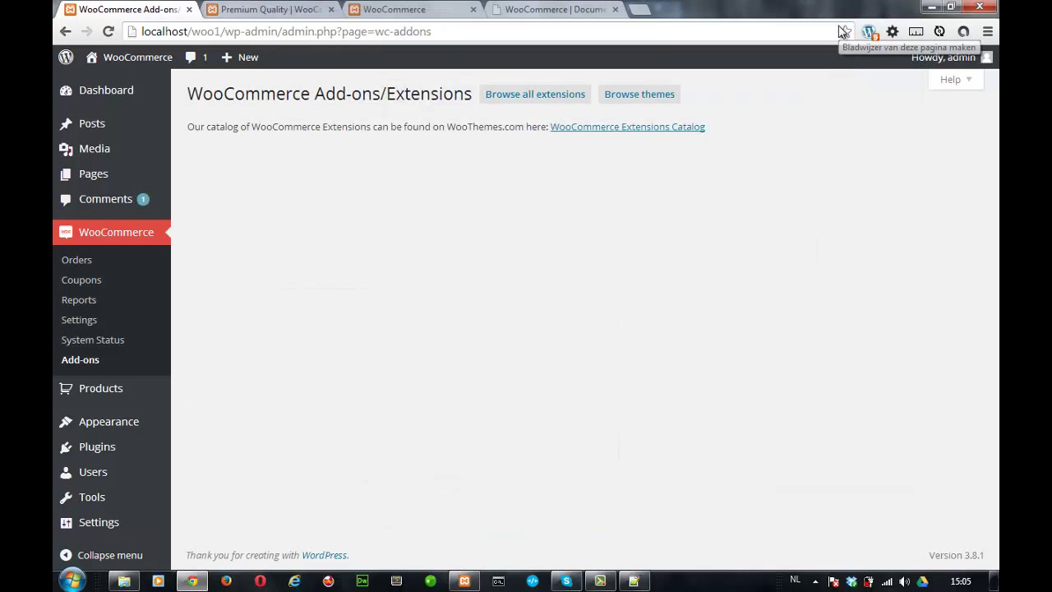